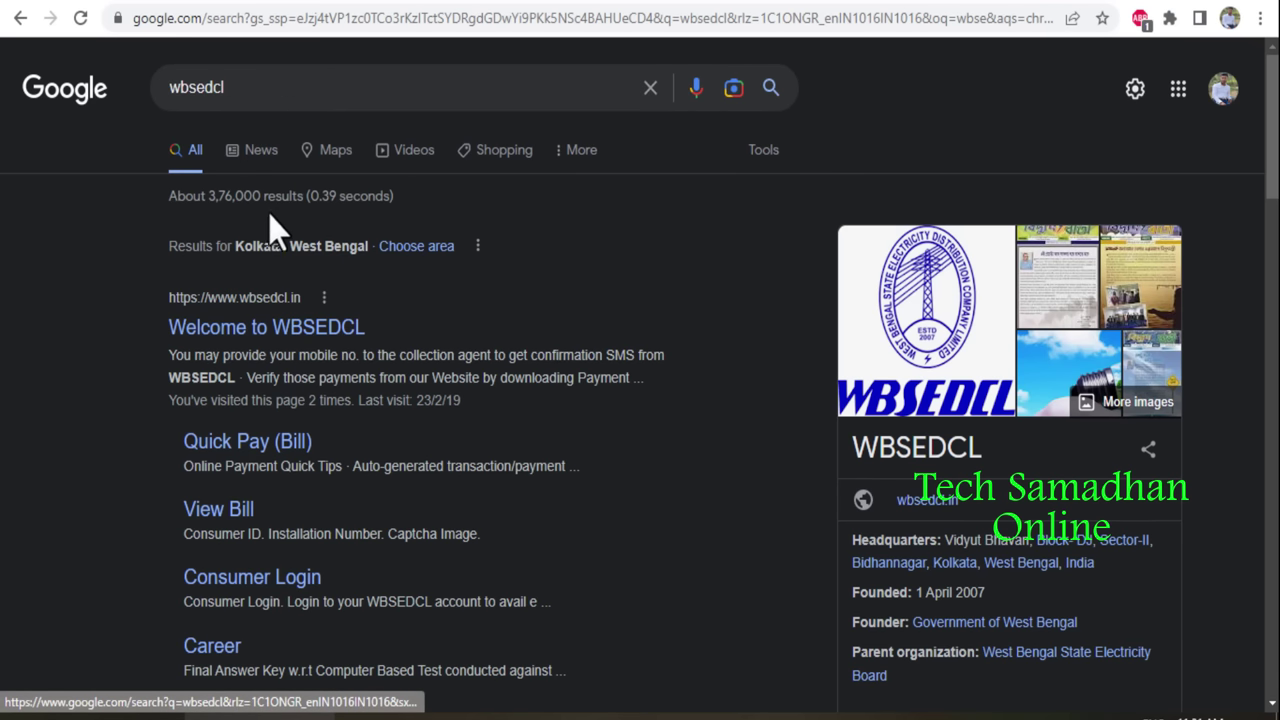
# Open the WBSEDCL website's Apply New Connection / Alteration page and reach the LT Others new-user registration form.
pyautogui.click(283, 330)
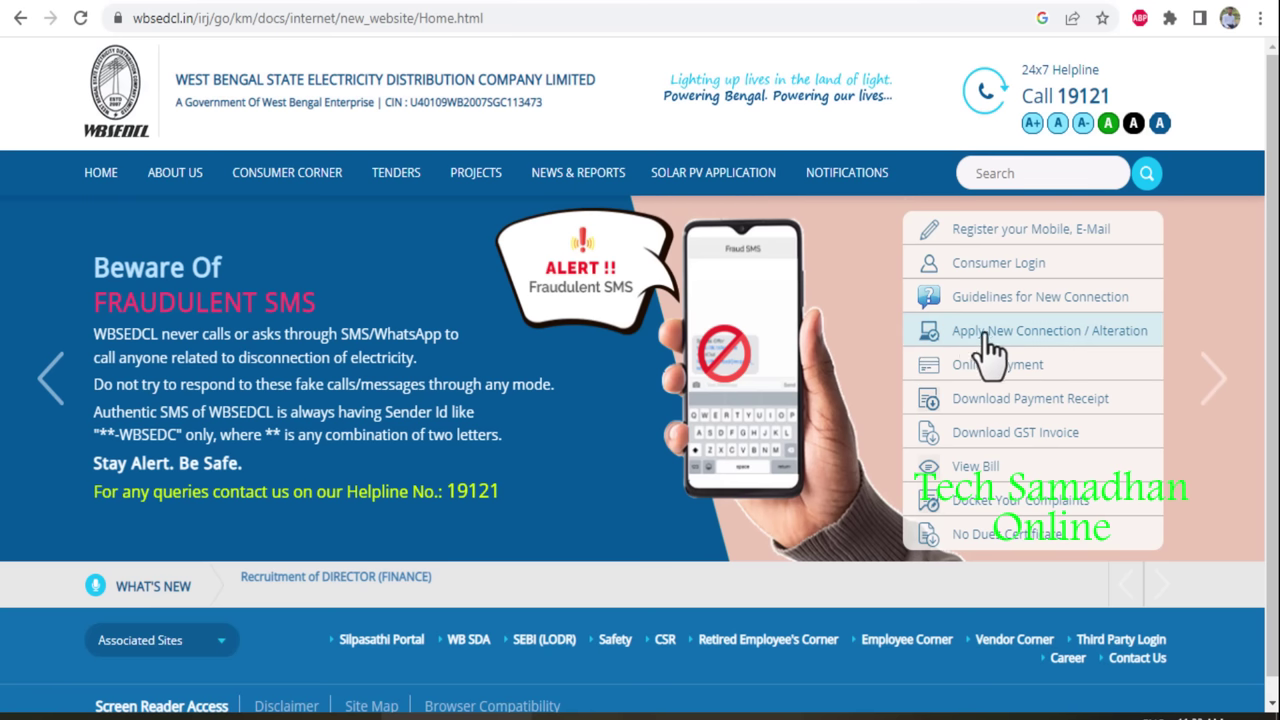
pyautogui.click(1048, 345)
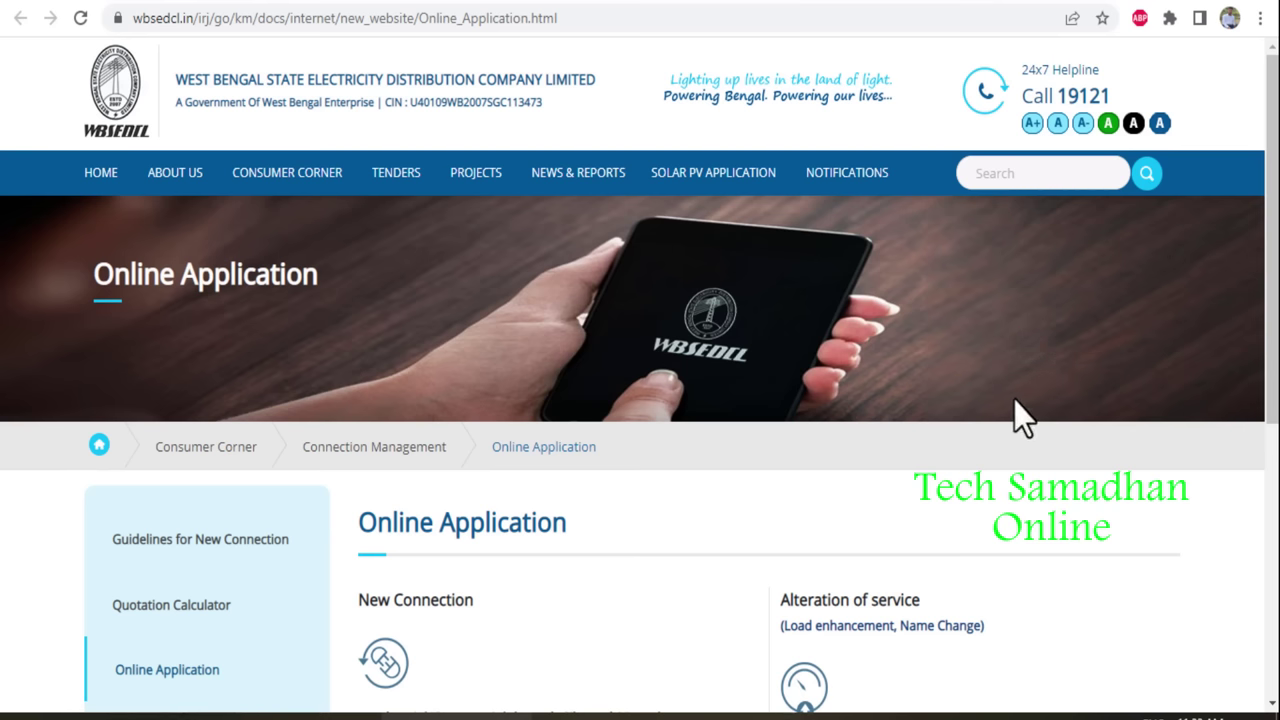
pyautogui.scroll(-1, 1014, 399)
pyautogui.scroll(-2, 1014, 399)
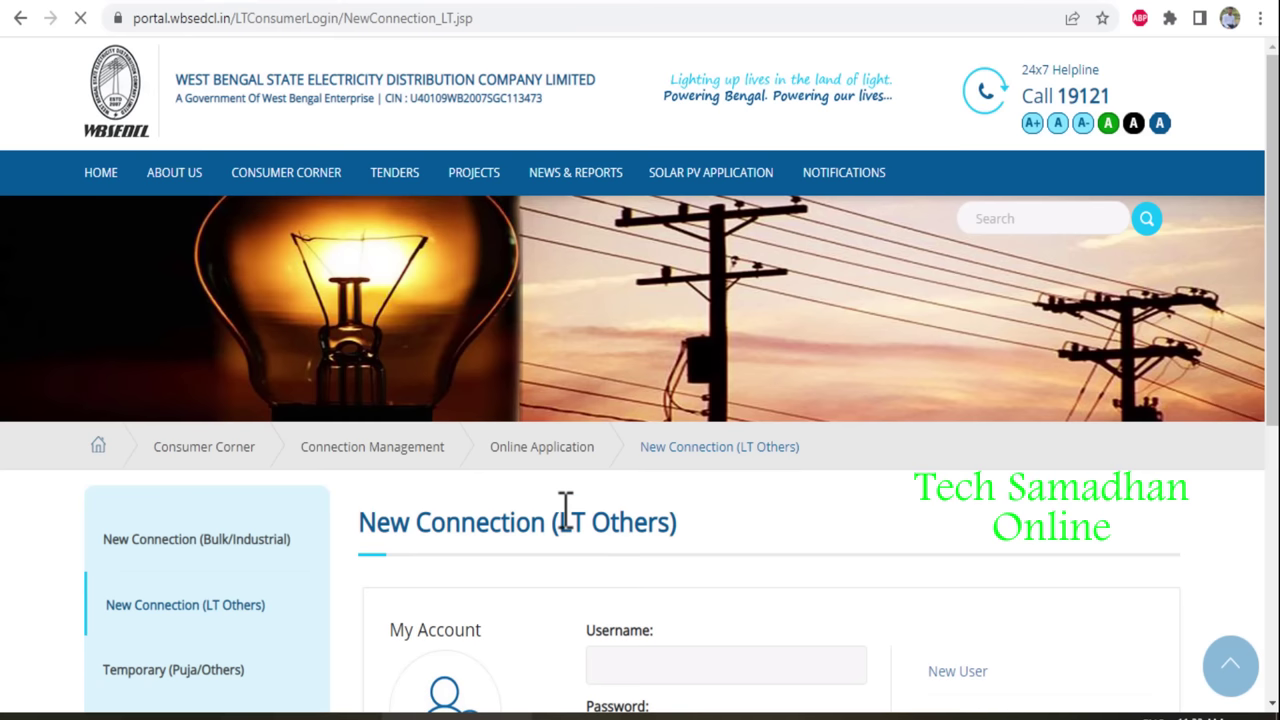
pyautogui.scroll(-3, 810, 545)
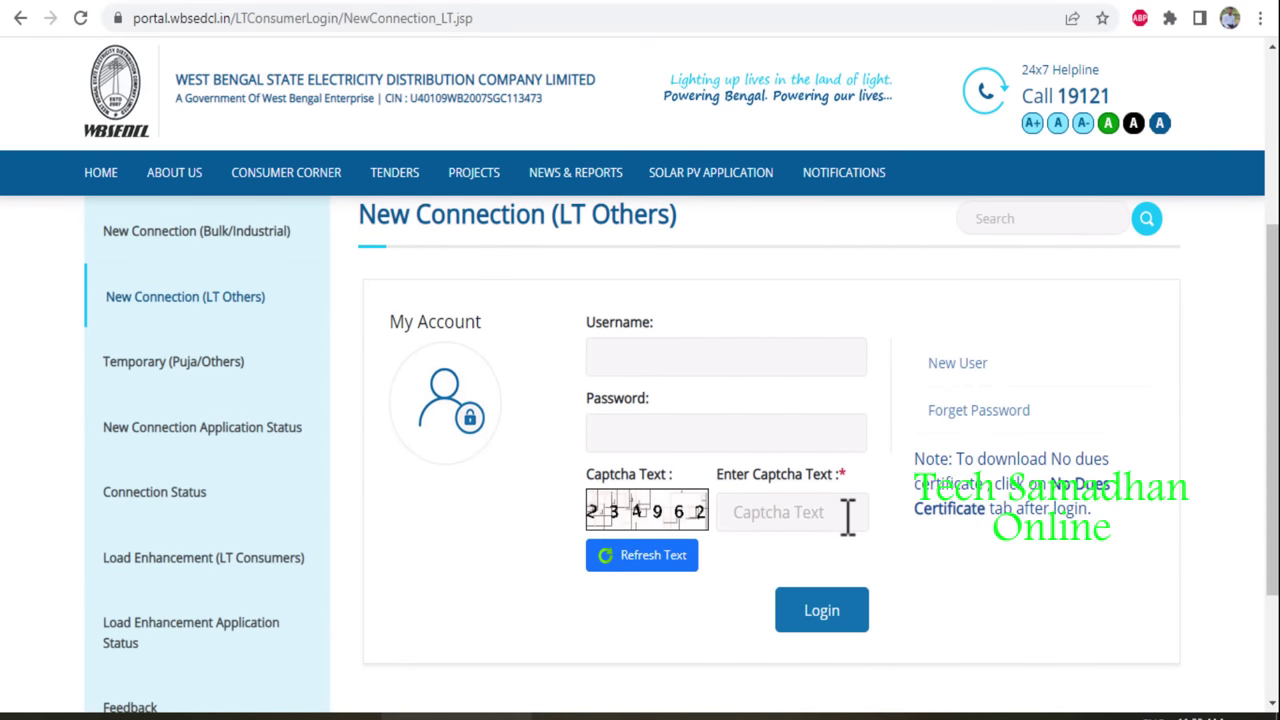
pyautogui.click(957, 364)
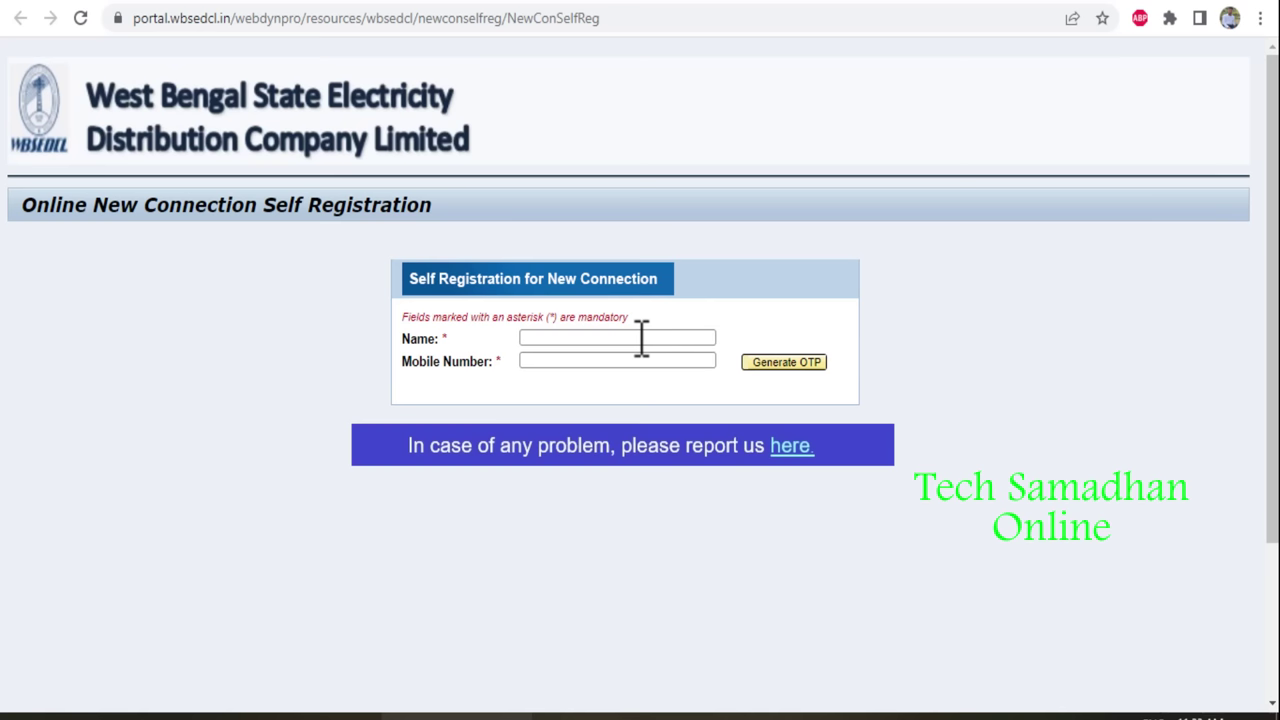
# Register a new user with the applicant's name, mobile number, e-mail, user ID and password.
pyautogui.click(638, 338)
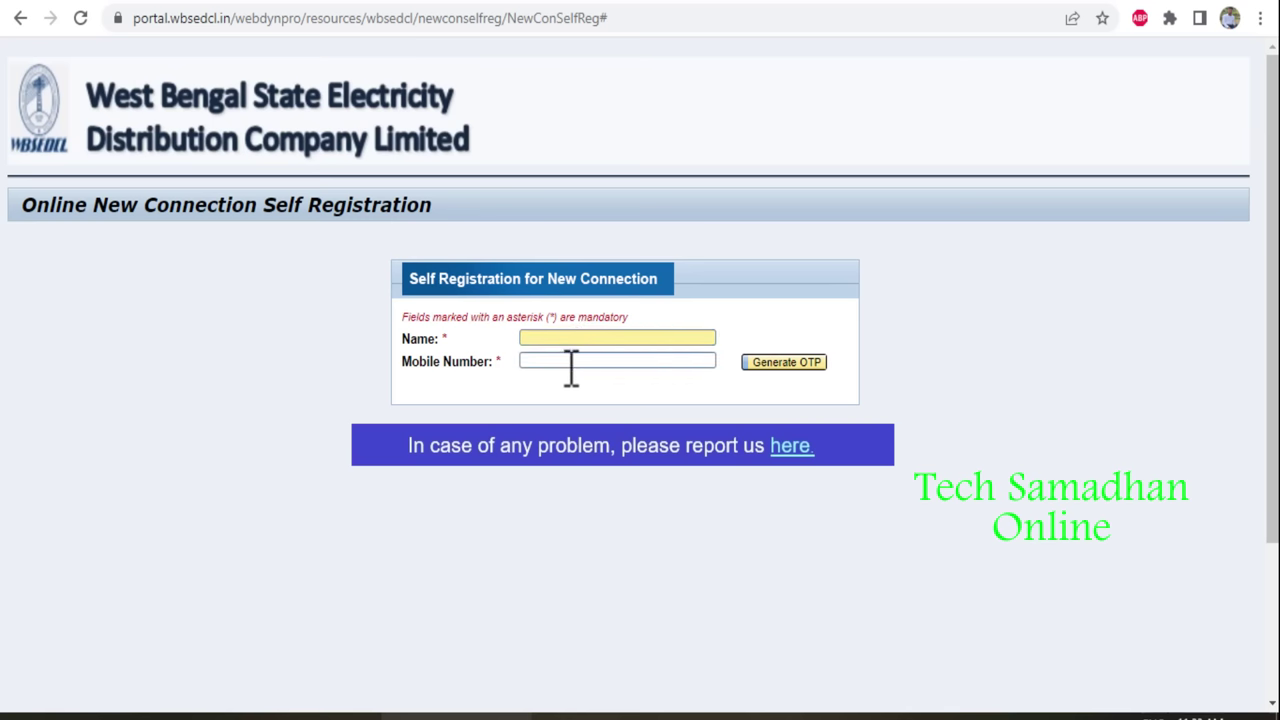
pyautogui.click(572, 366)
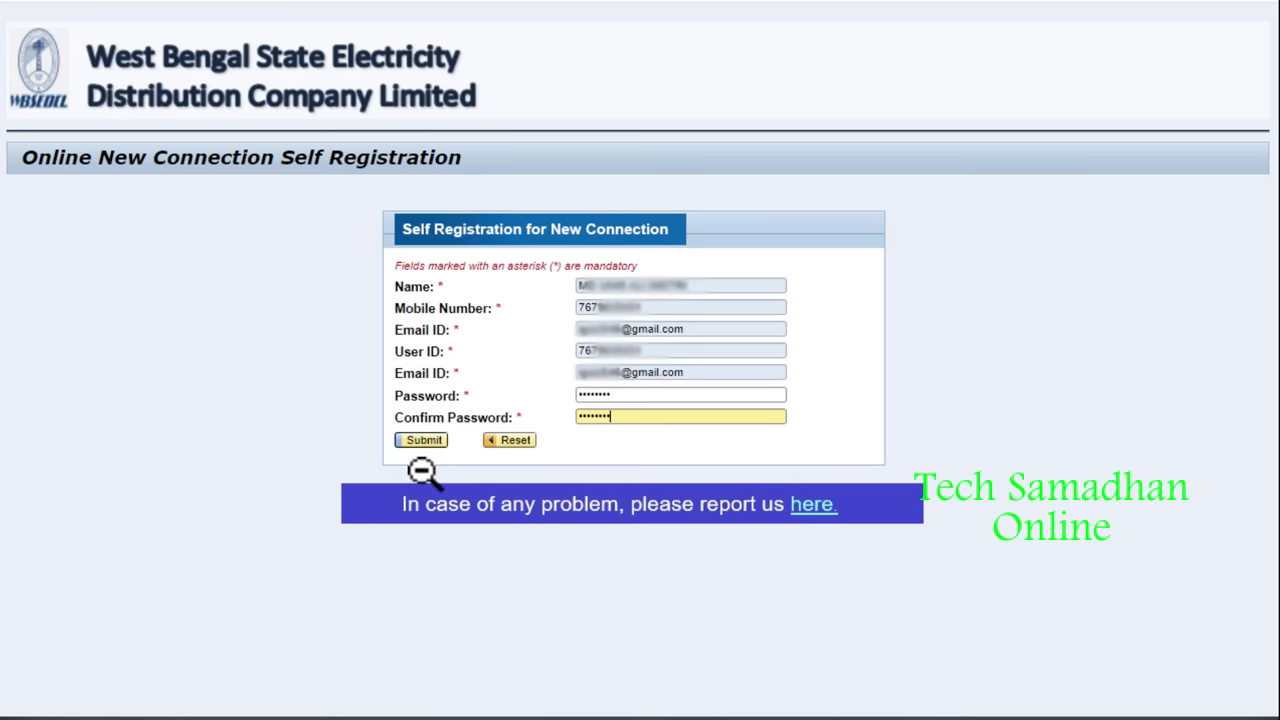
pyautogui.click(421, 440)
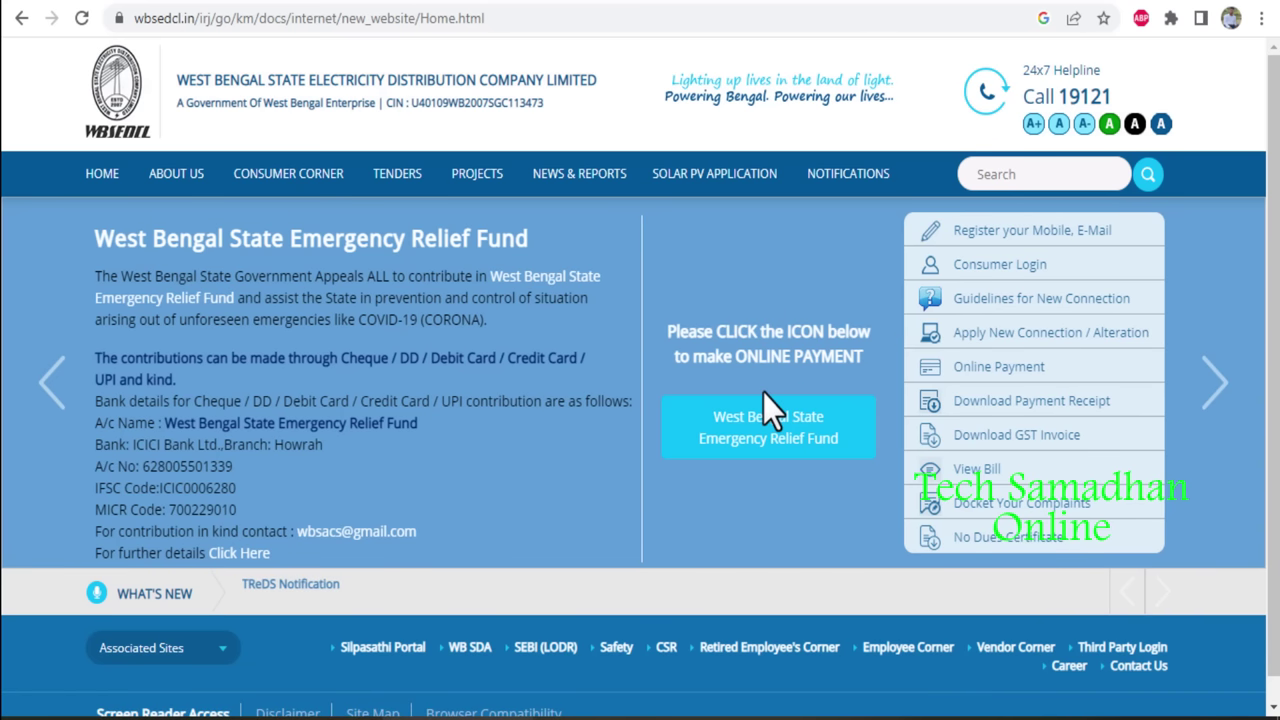
# Go to LT Others under Apply New Connection / Alteration and log in with the new account's username and password.
pyautogui.click(1060, 334)
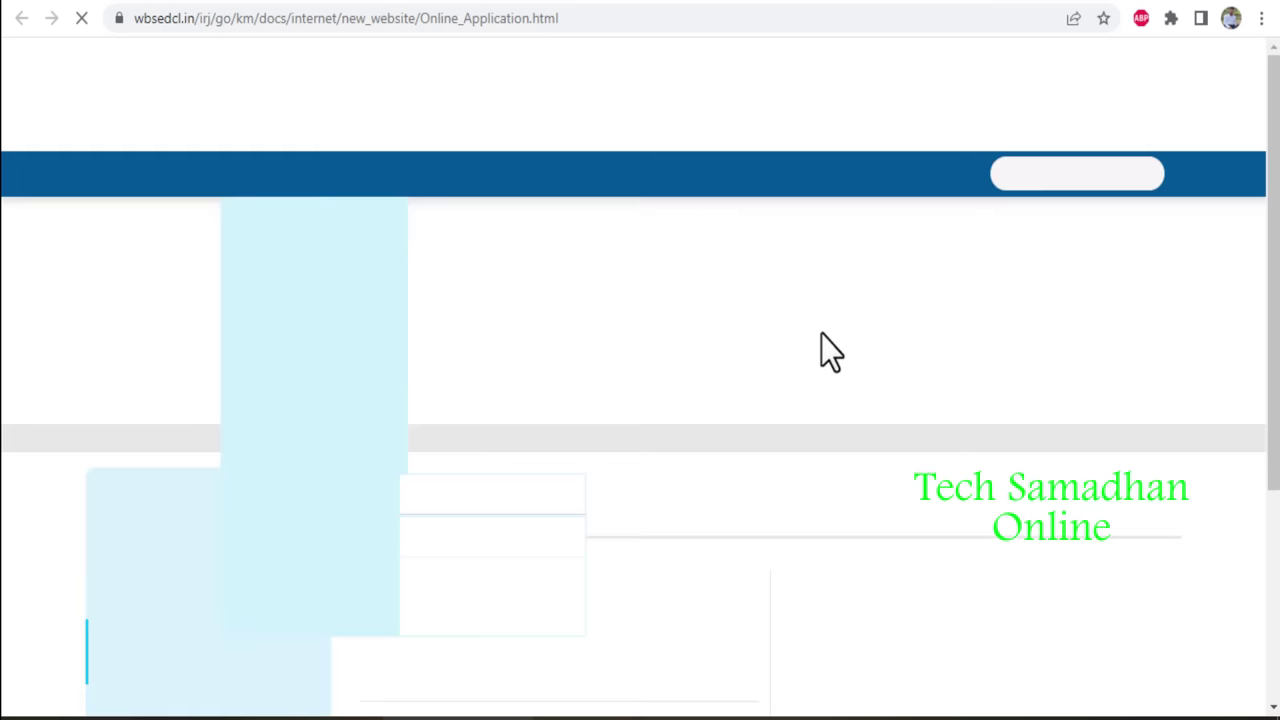
pyautogui.scroll(-4, 943, 429)
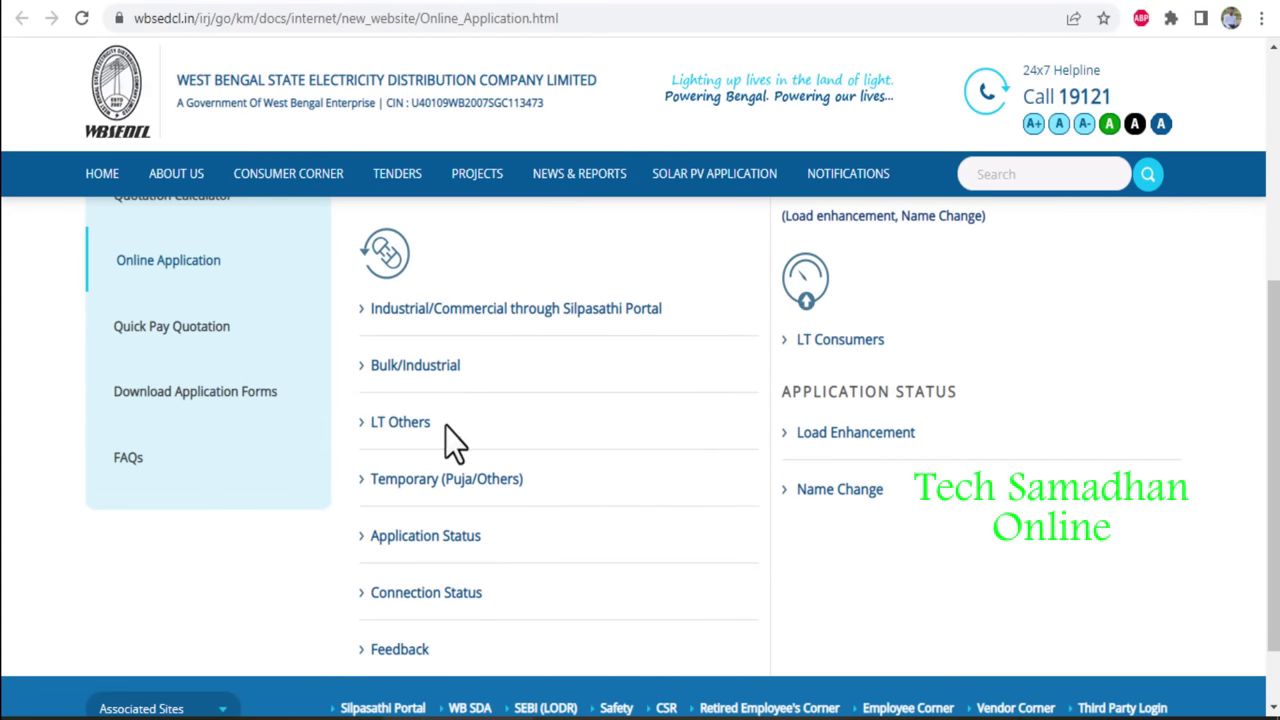
pyautogui.click(412, 425)
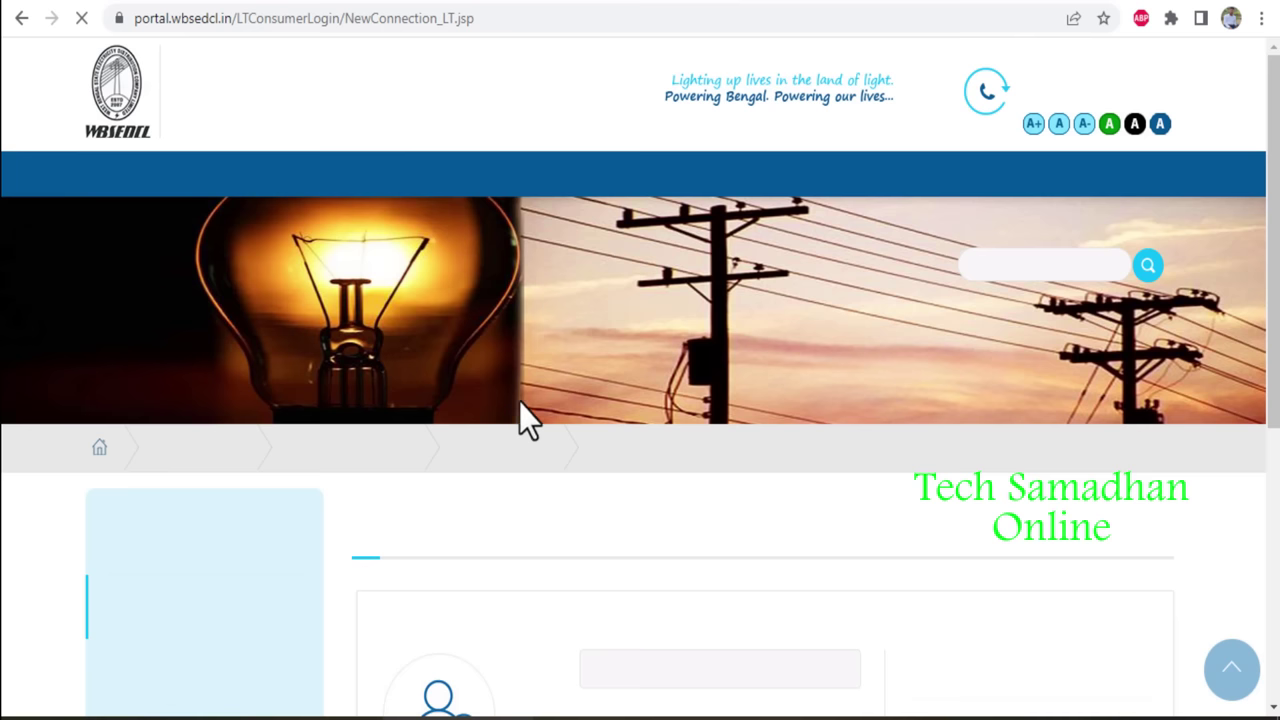
pyautogui.scroll(-2, 663, 457)
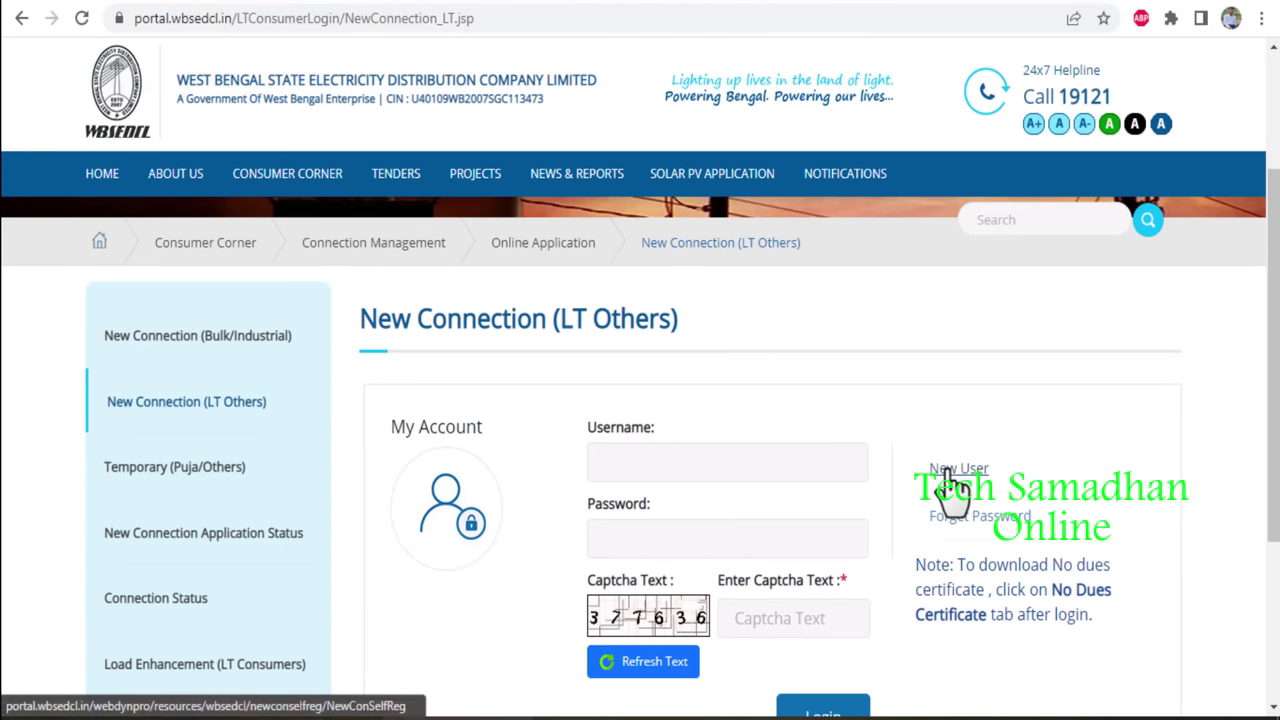
pyautogui.click(676, 457)
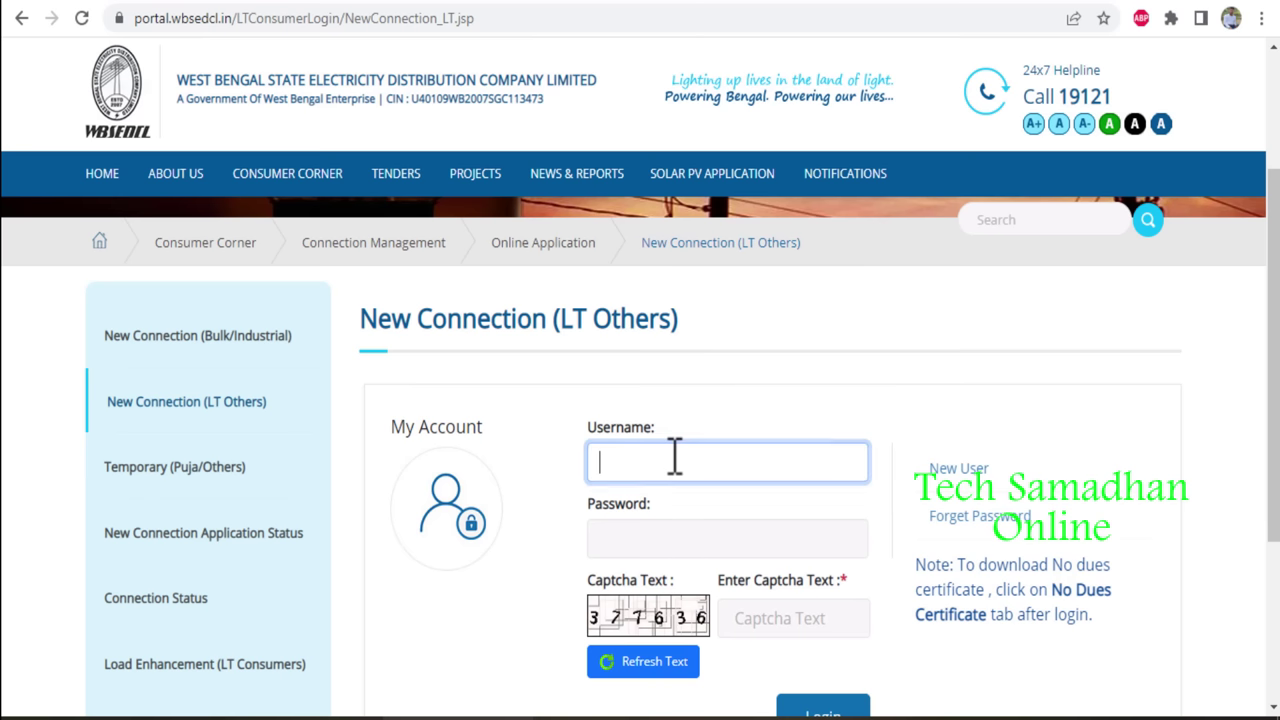
pyautogui.click(654, 543)
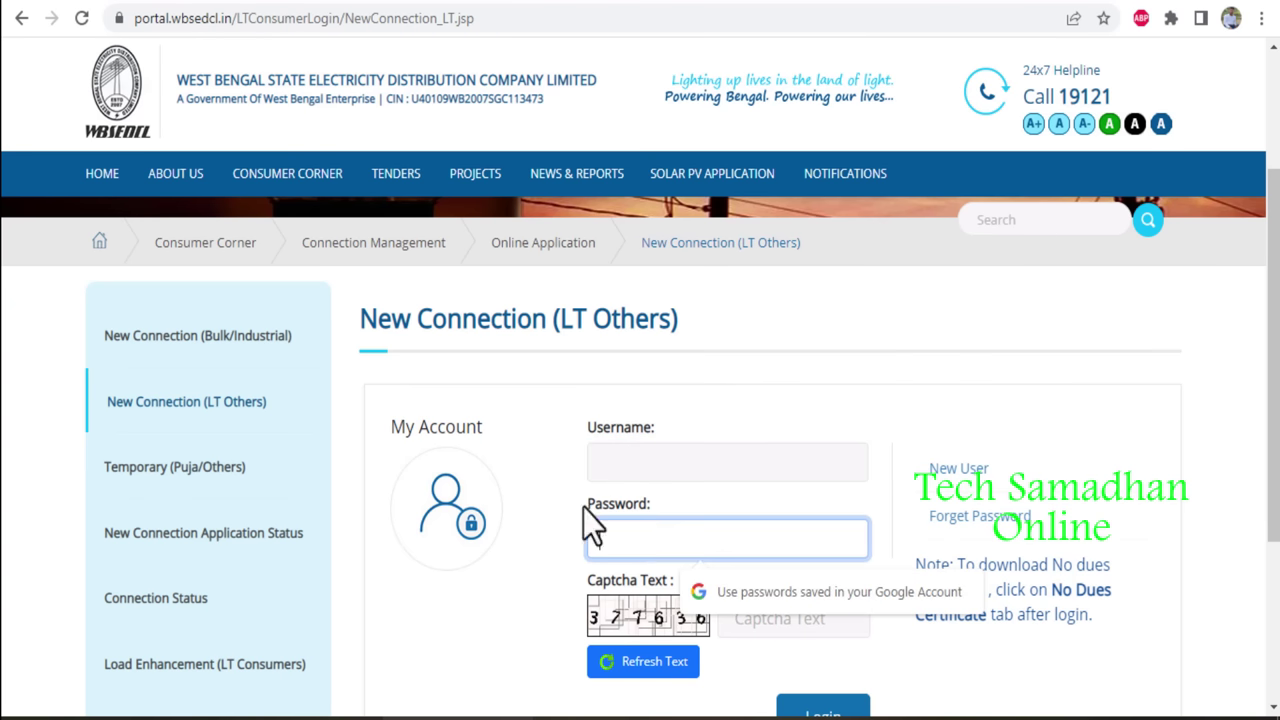
pyautogui.click(515, 518)
pyautogui.scroll(-1, 600, 525)
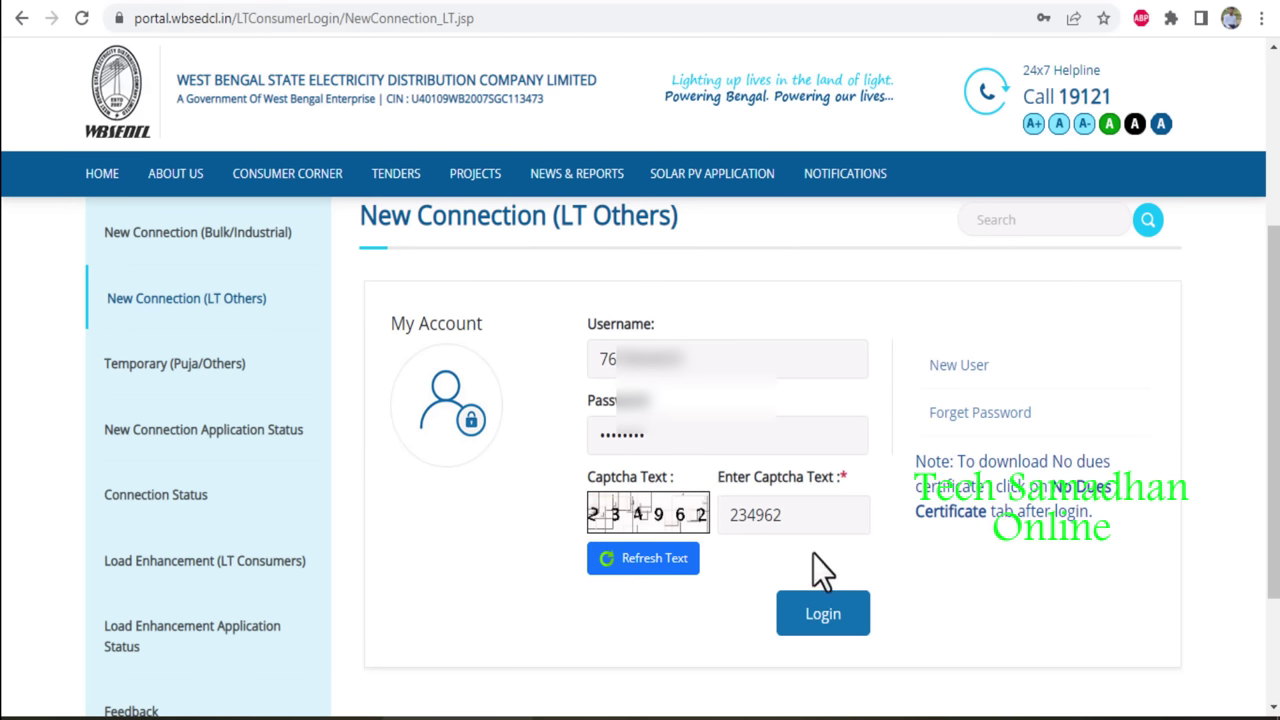
pyautogui.click(797, 613)
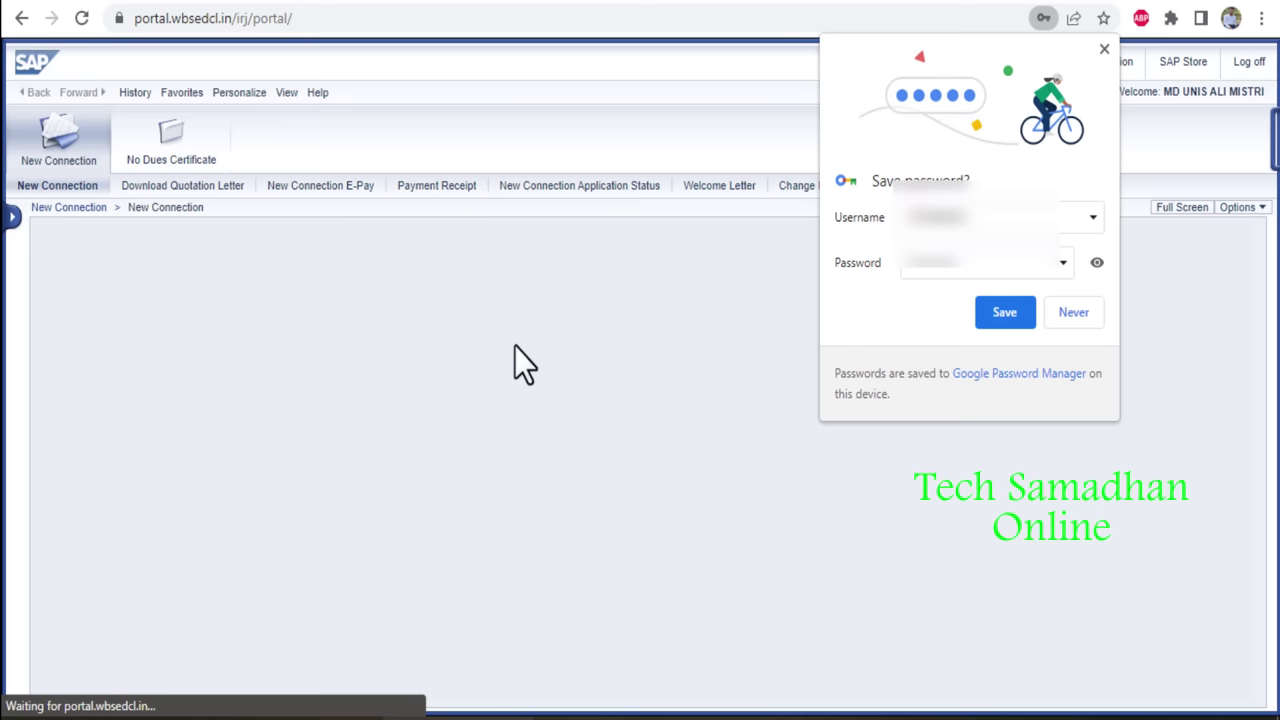
# Start an individual application with NORTH 24 PARGANAS REGION, BADURIA CCC-3158101 and Postpaid Meter.
pyautogui.click(1076, 316)
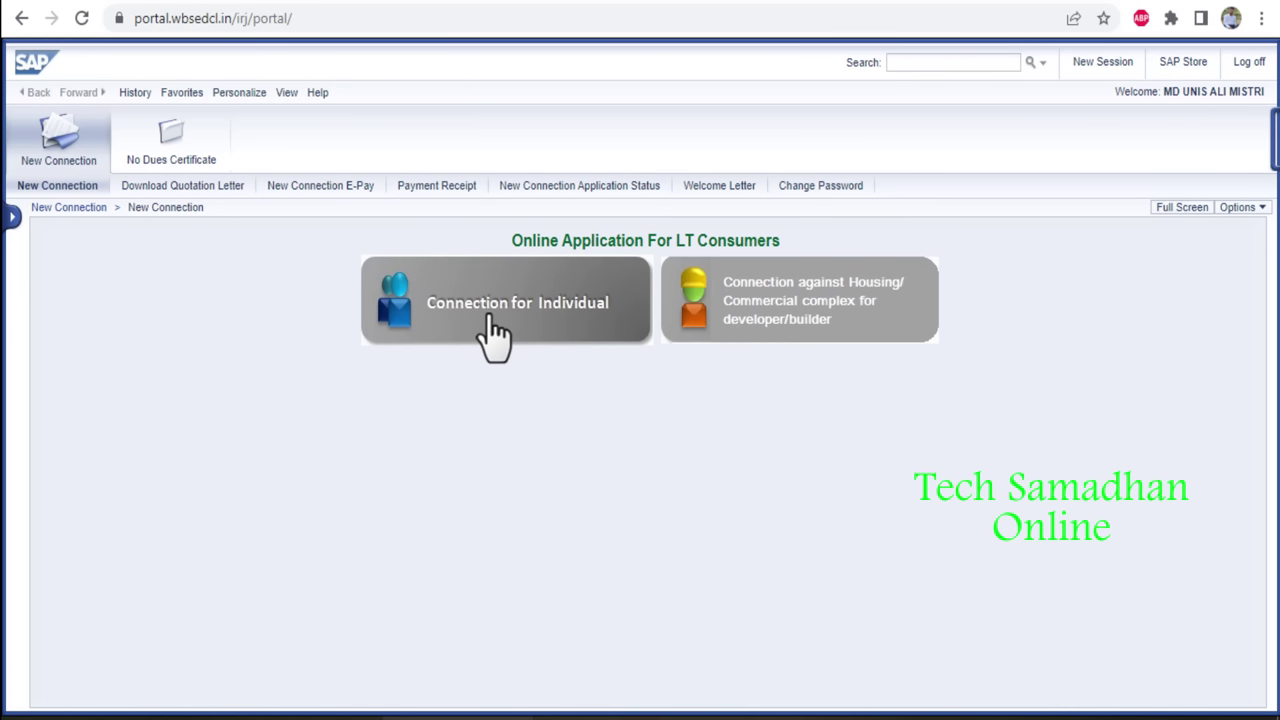
pyautogui.click(494, 334)
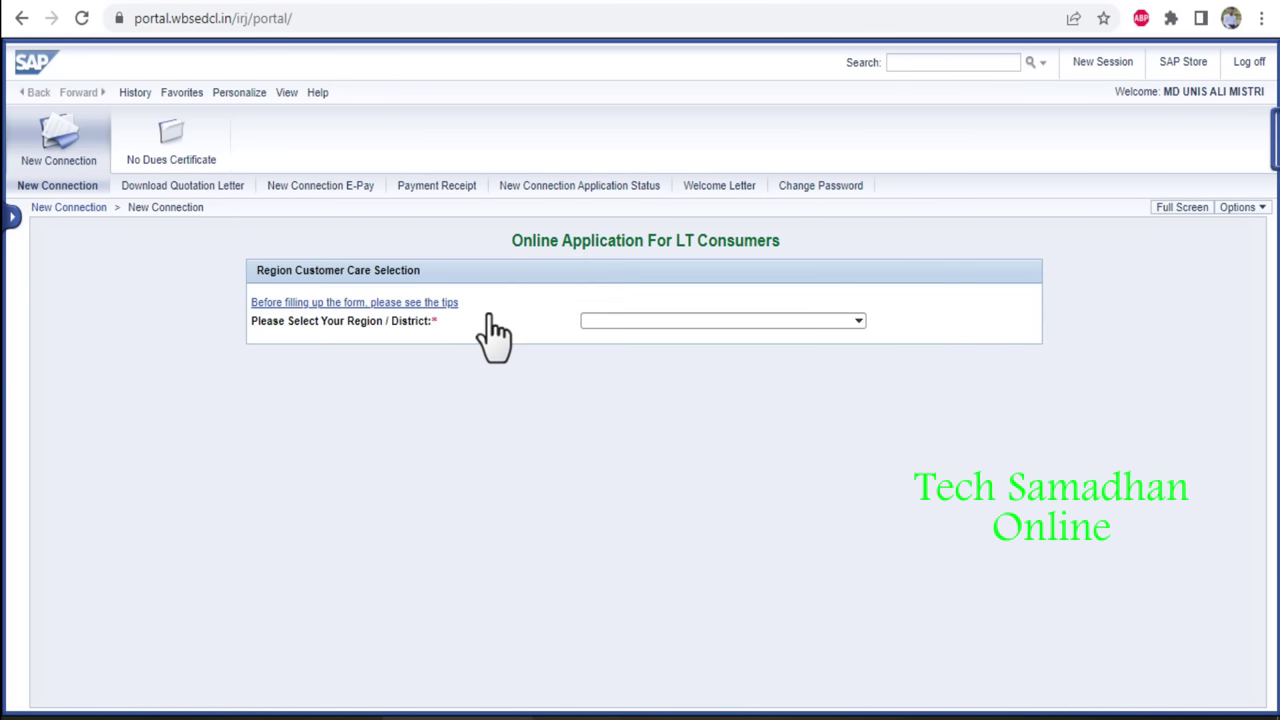
pyautogui.click(641, 318)
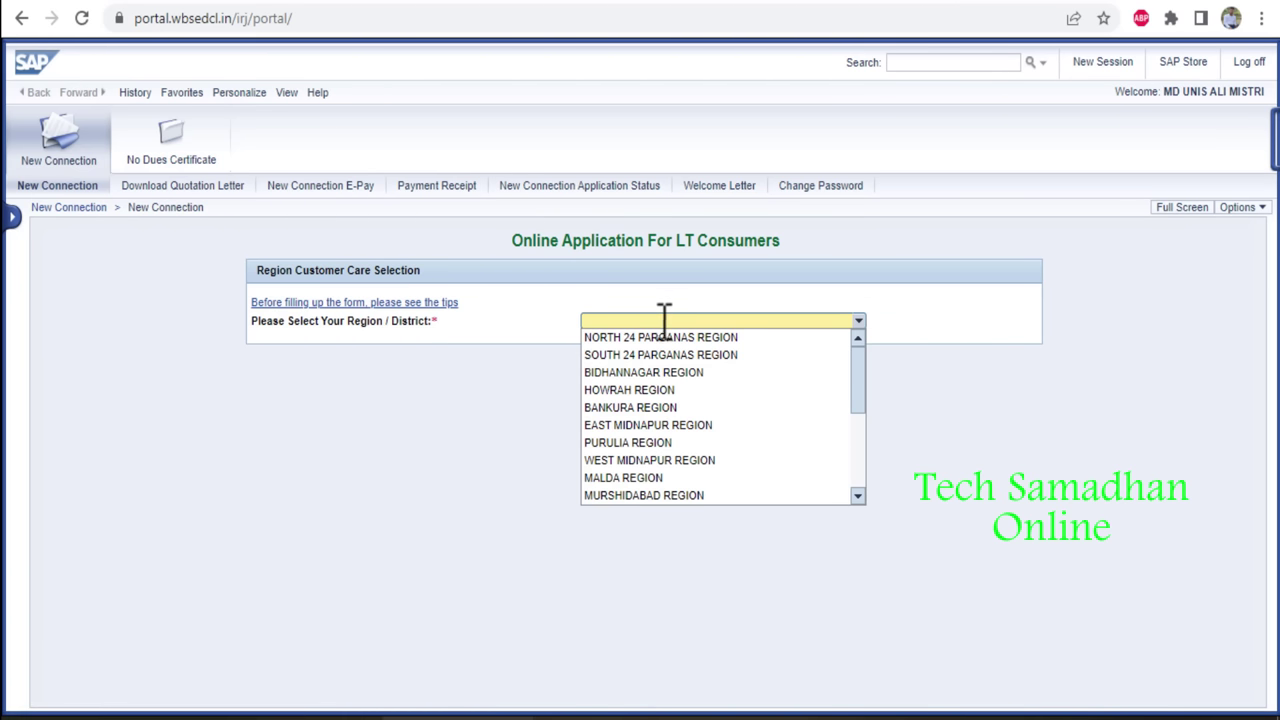
pyautogui.click(656, 340)
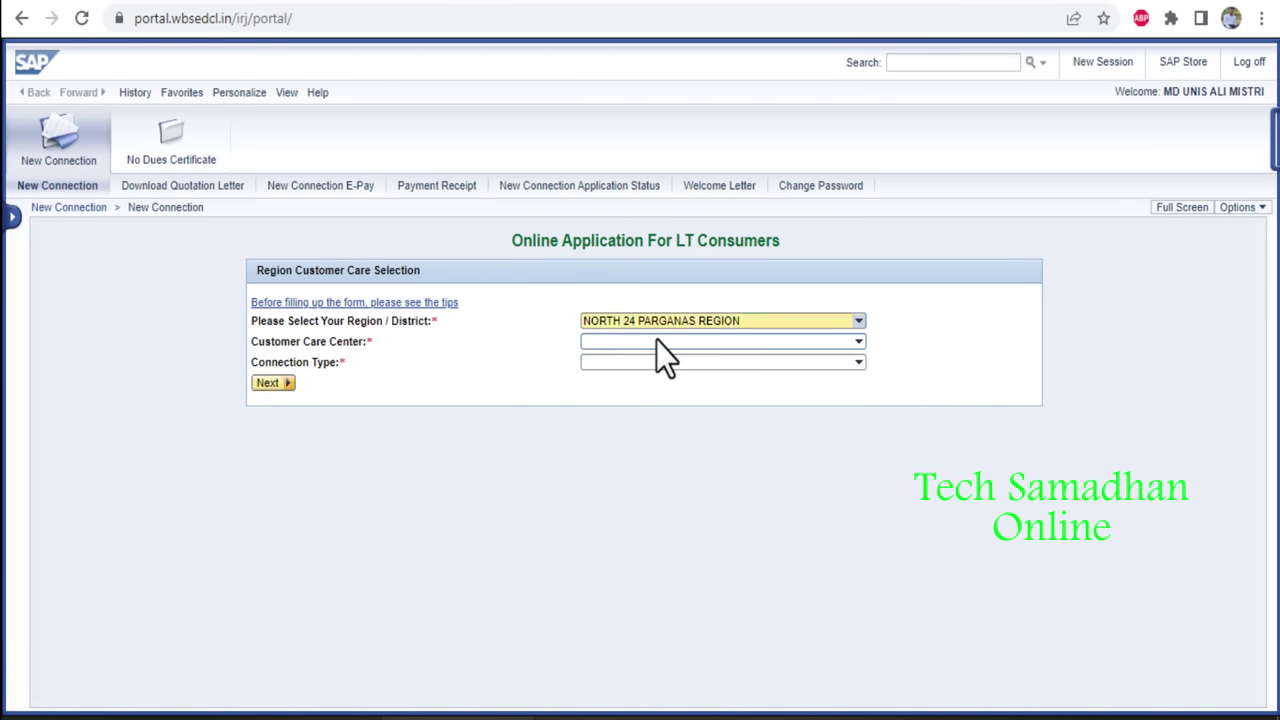
pyautogui.click(658, 341)
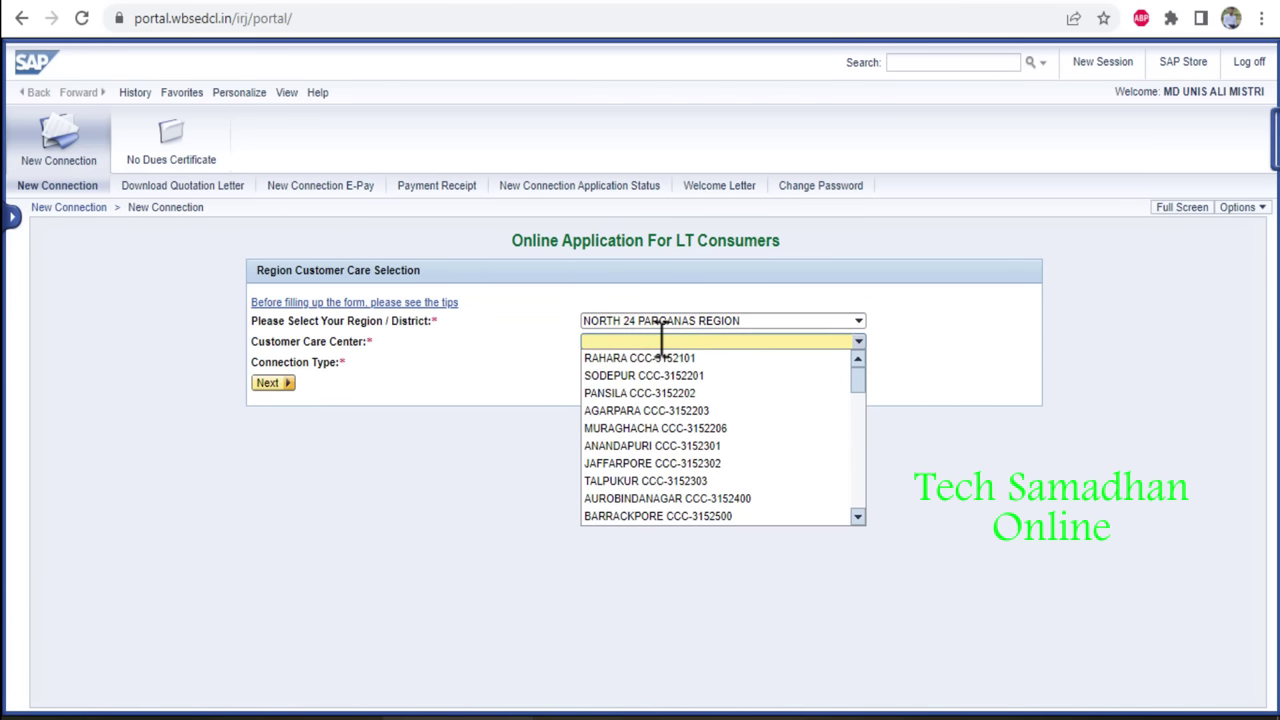
pyautogui.press('b')
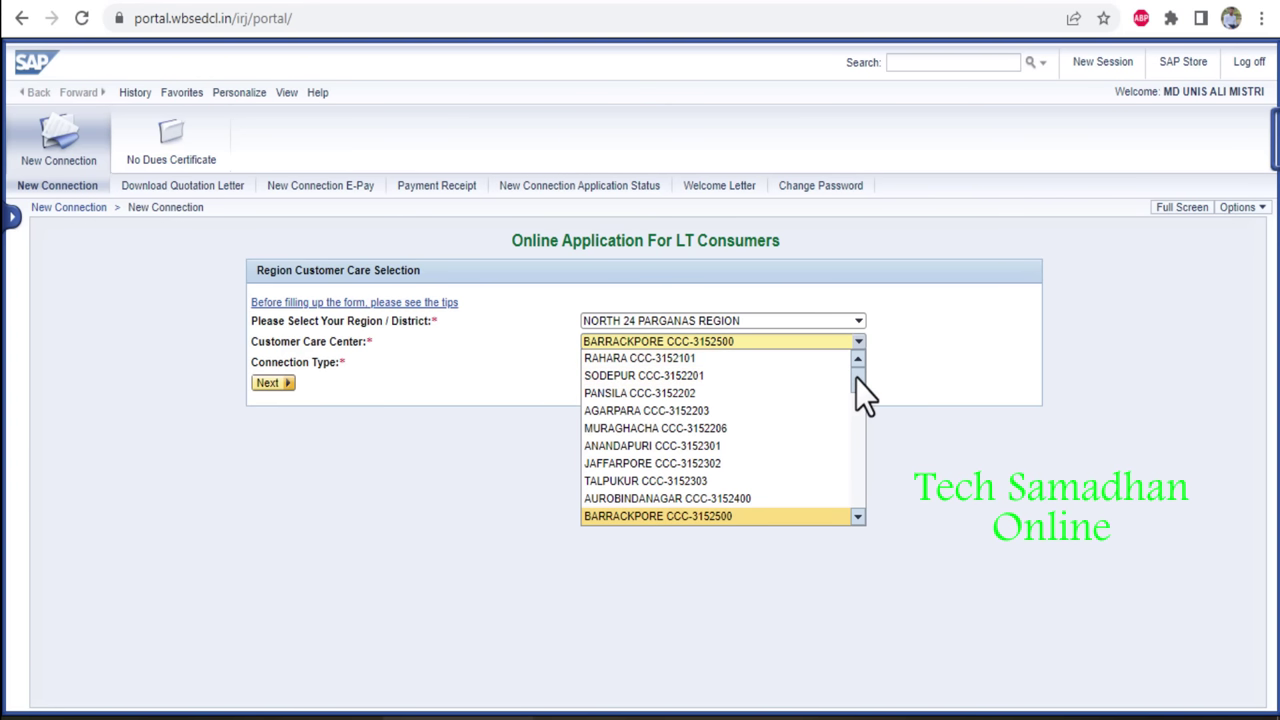
pyautogui.moveTo(856, 378); pyautogui.dragTo(824, 485)
pyautogui.click(774, 483)
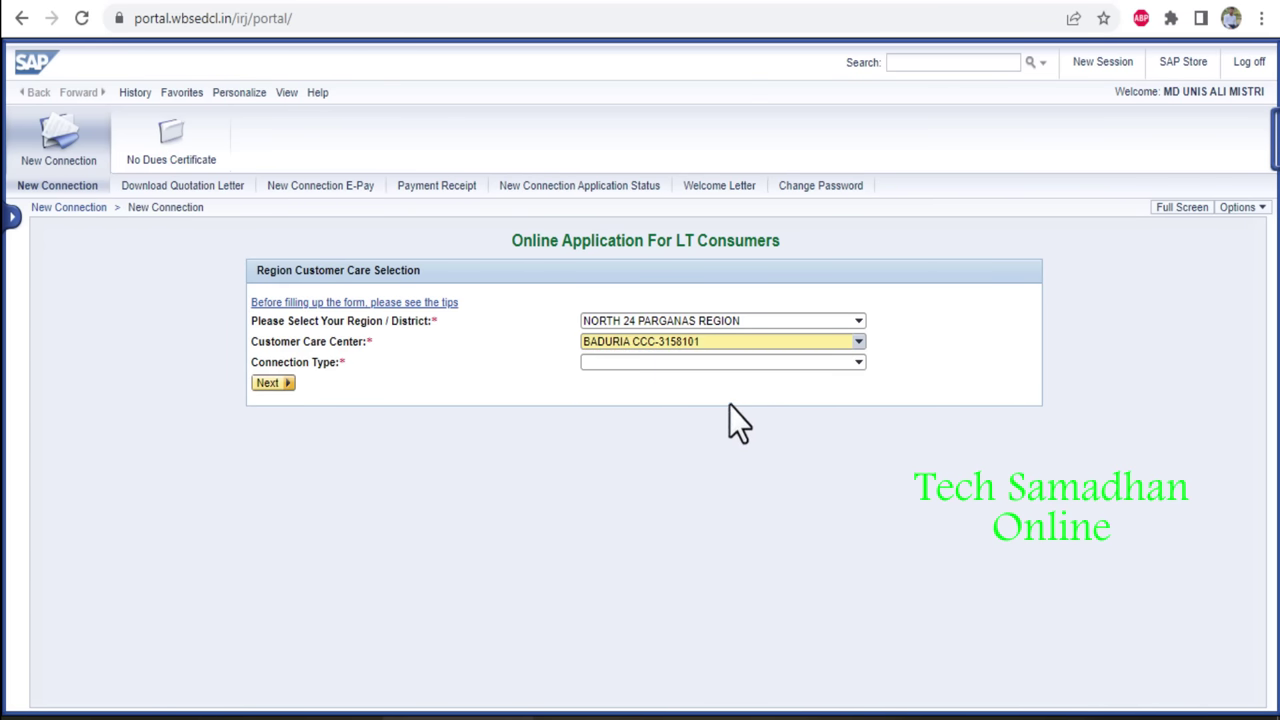
pyautogui.click(694, 364)
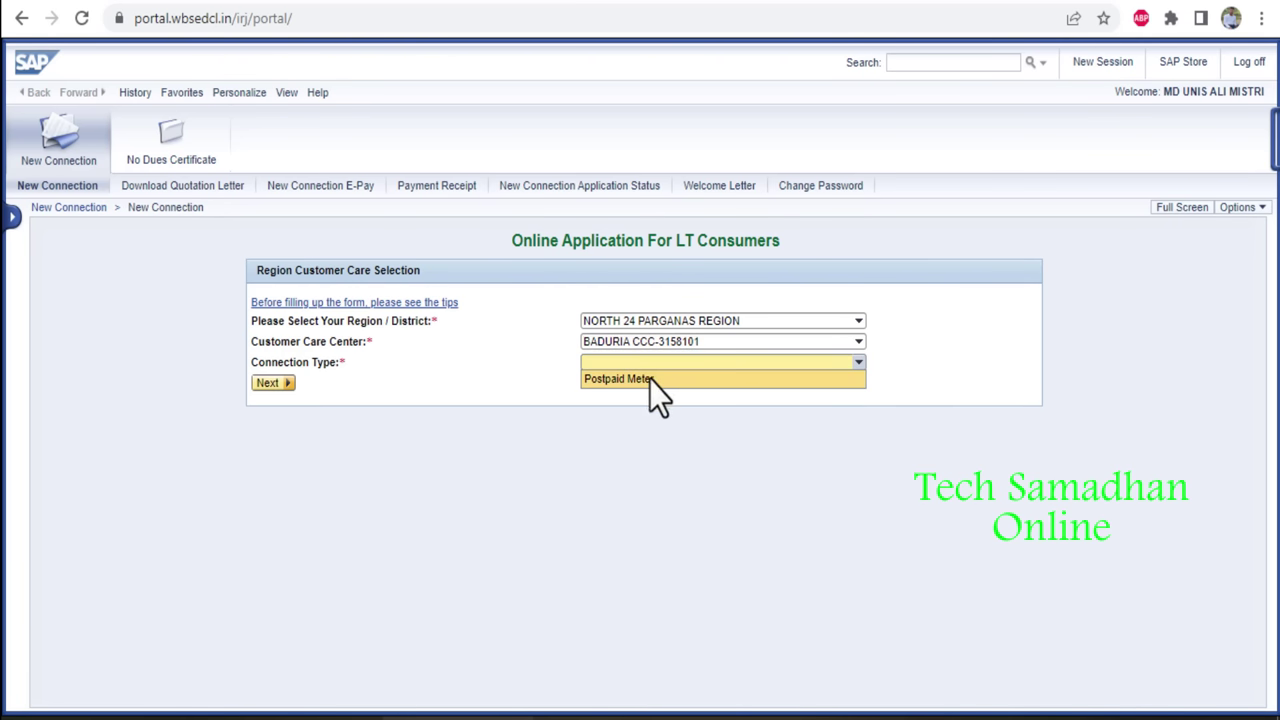
pyautogui.click(647, 383)
pyautogui.click(461, 374)
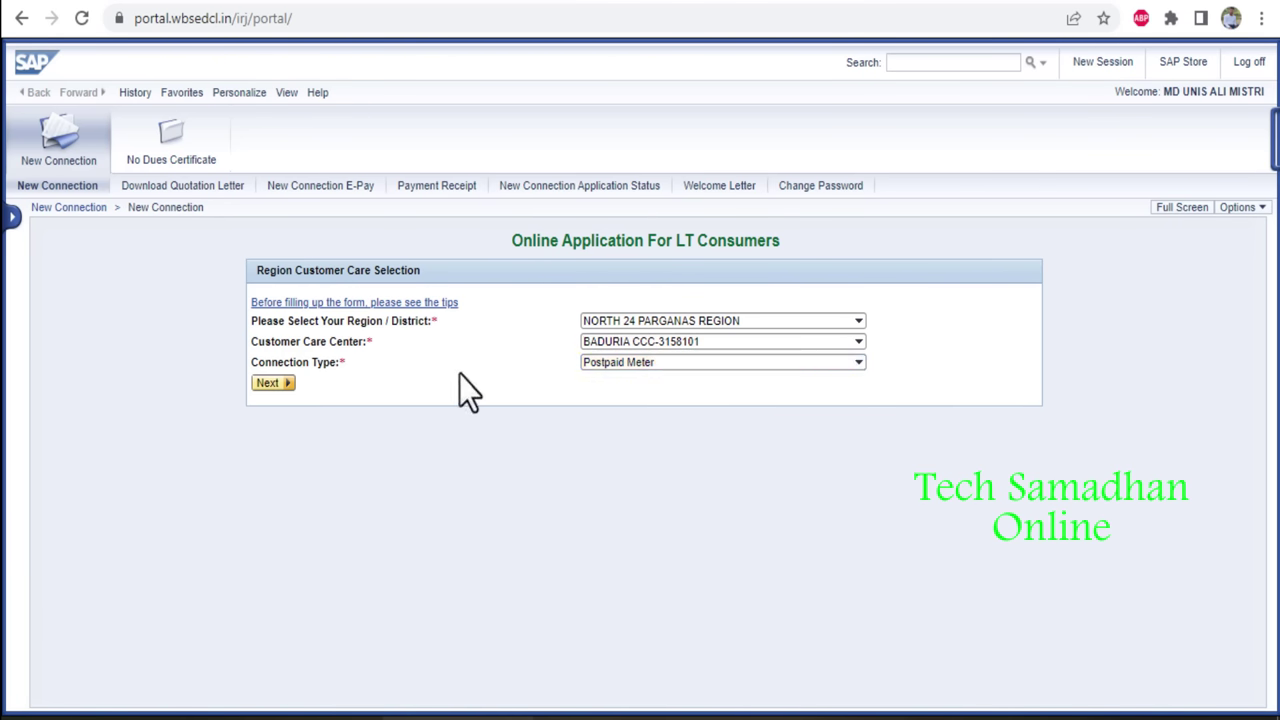
pyautogui.click(272, 383)
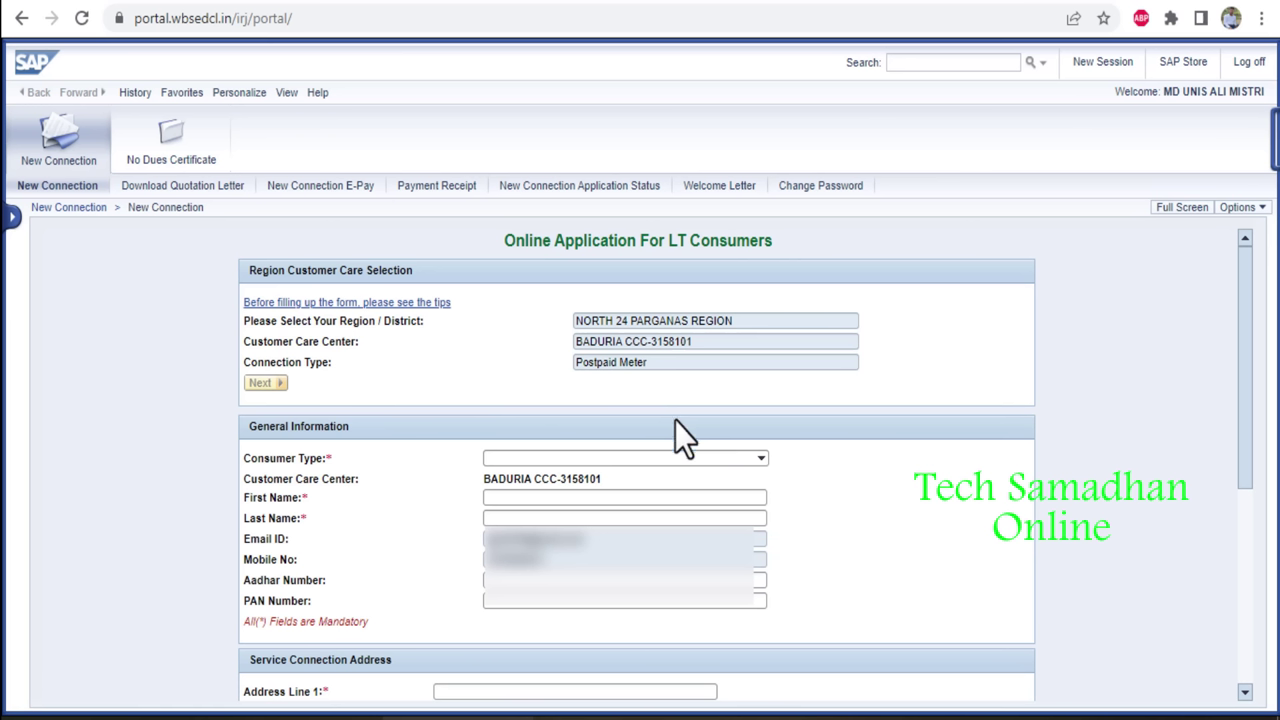
# Set consumer type to Normal Individual Owner and purpose of supply to DOMESTIC.
pyautogui.click(748, 460)
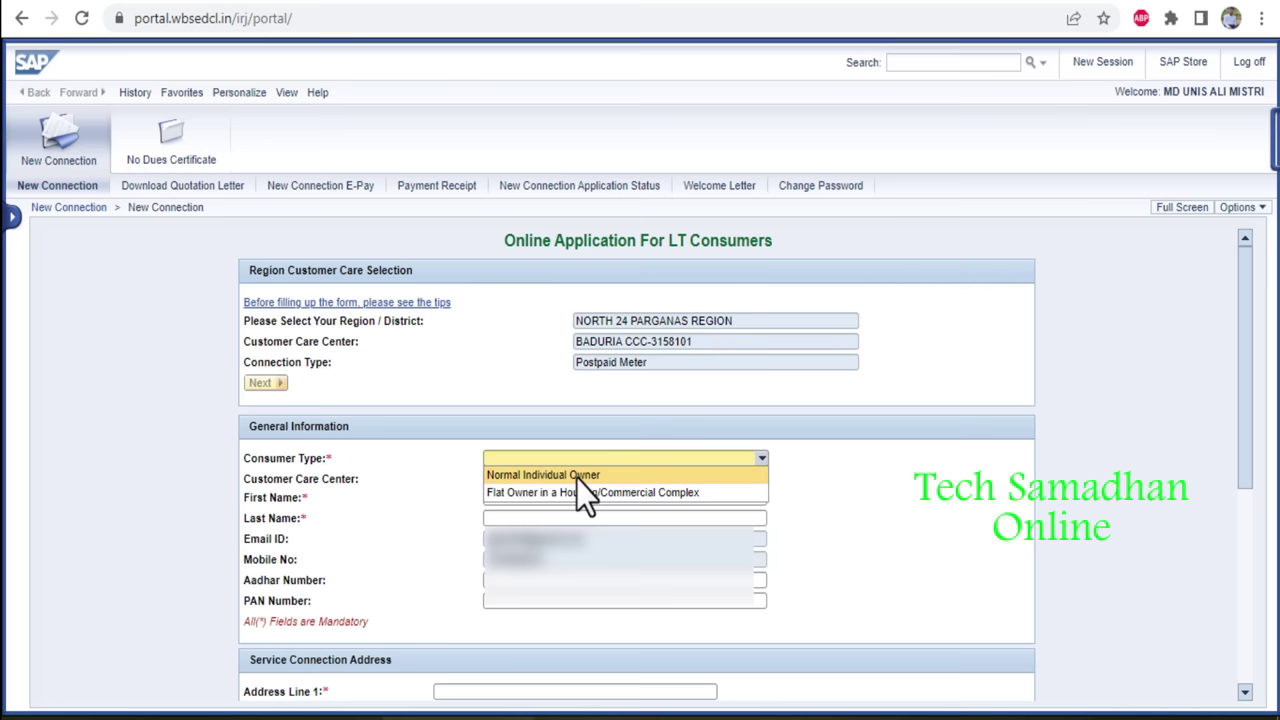
pyautogui.click(576, 476)
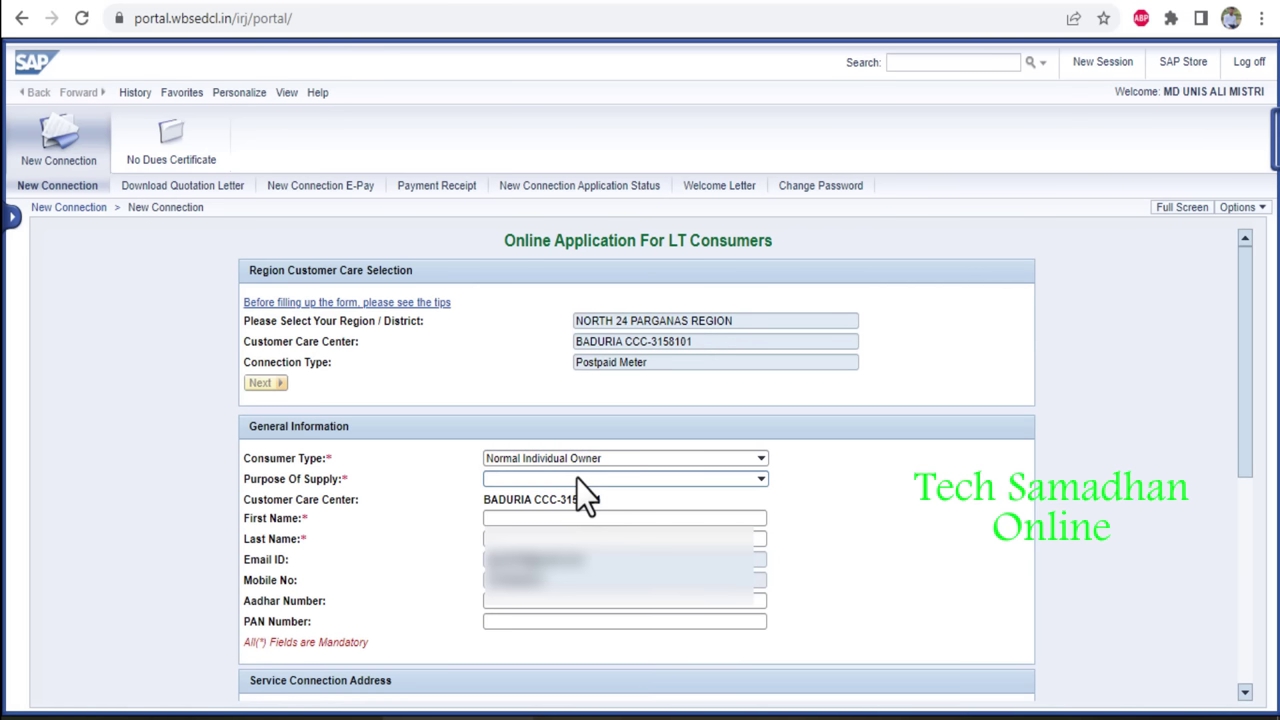
pyautogui.click(622, 480)
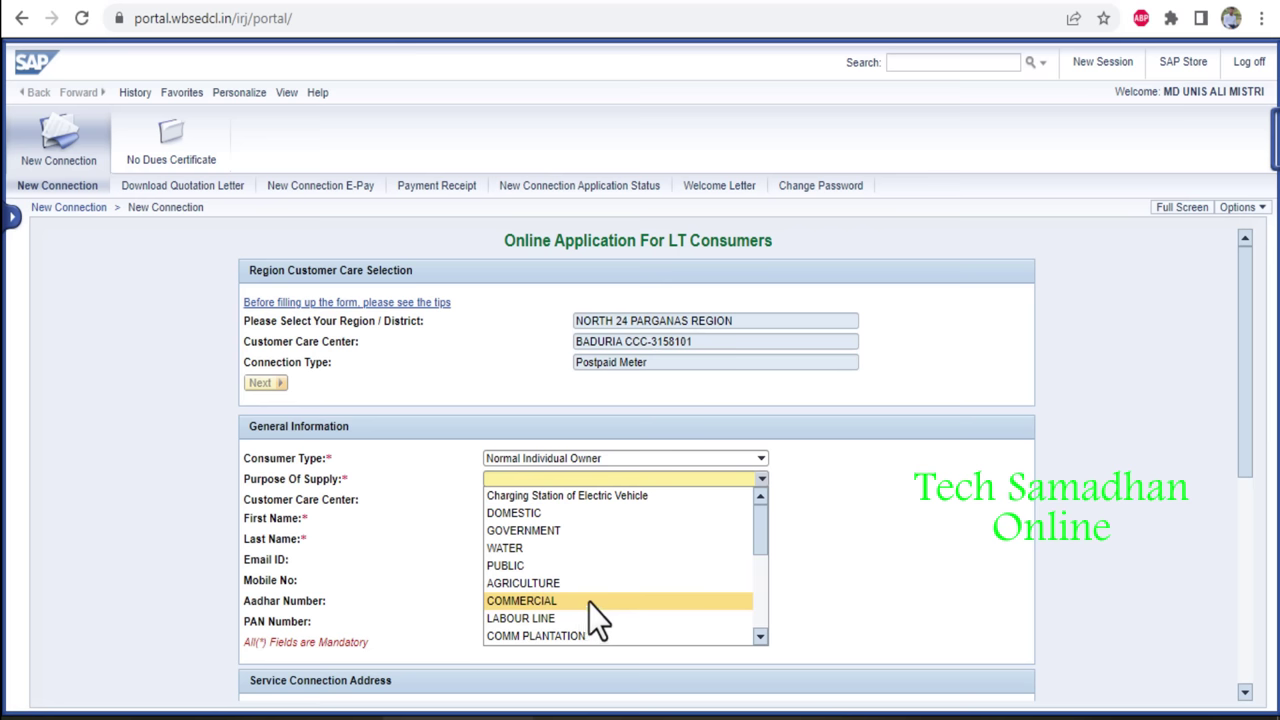
pyautogui.scroll(-3, 594, 567)
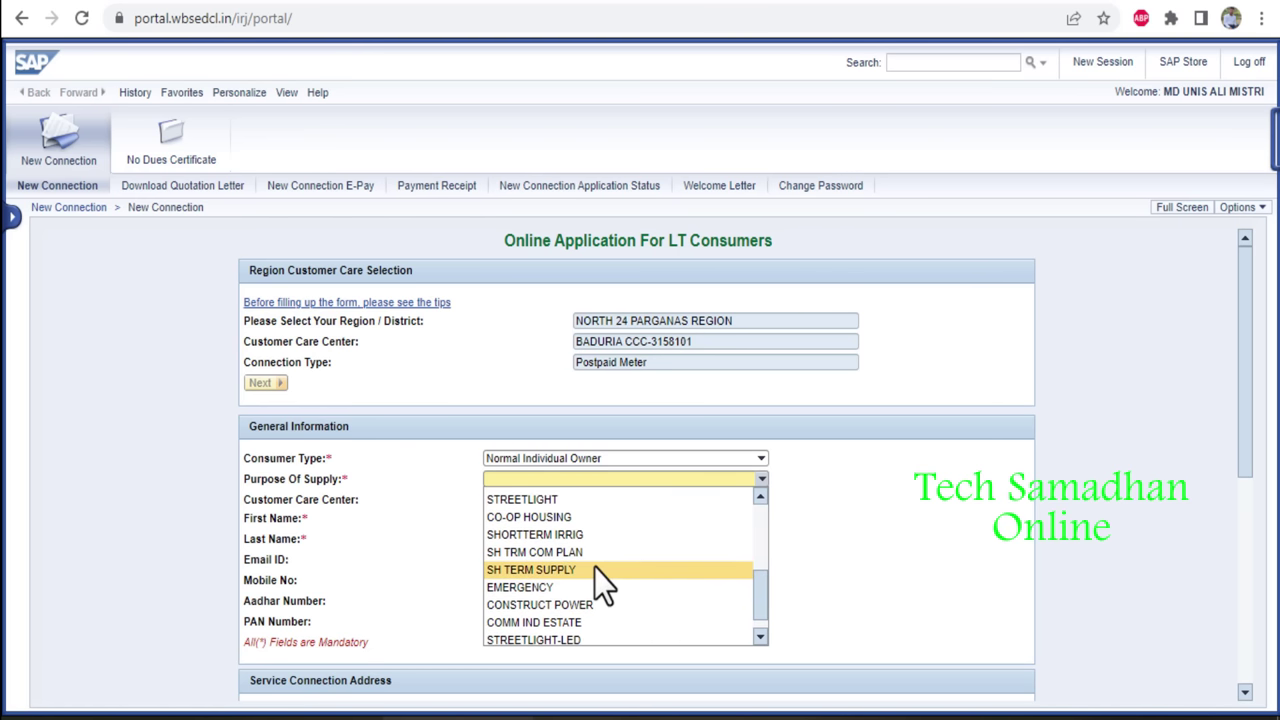
pyautogui.scroll(5, 594, 567)
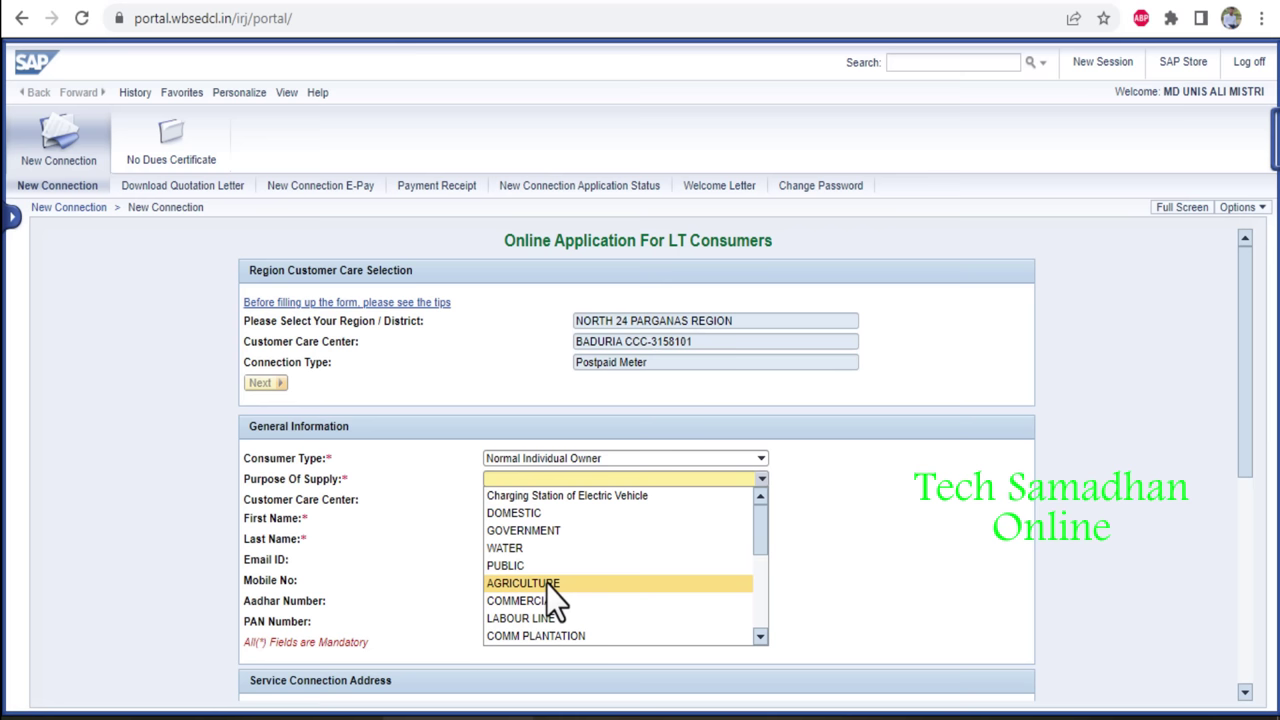
pyautogui.click(538, 519)
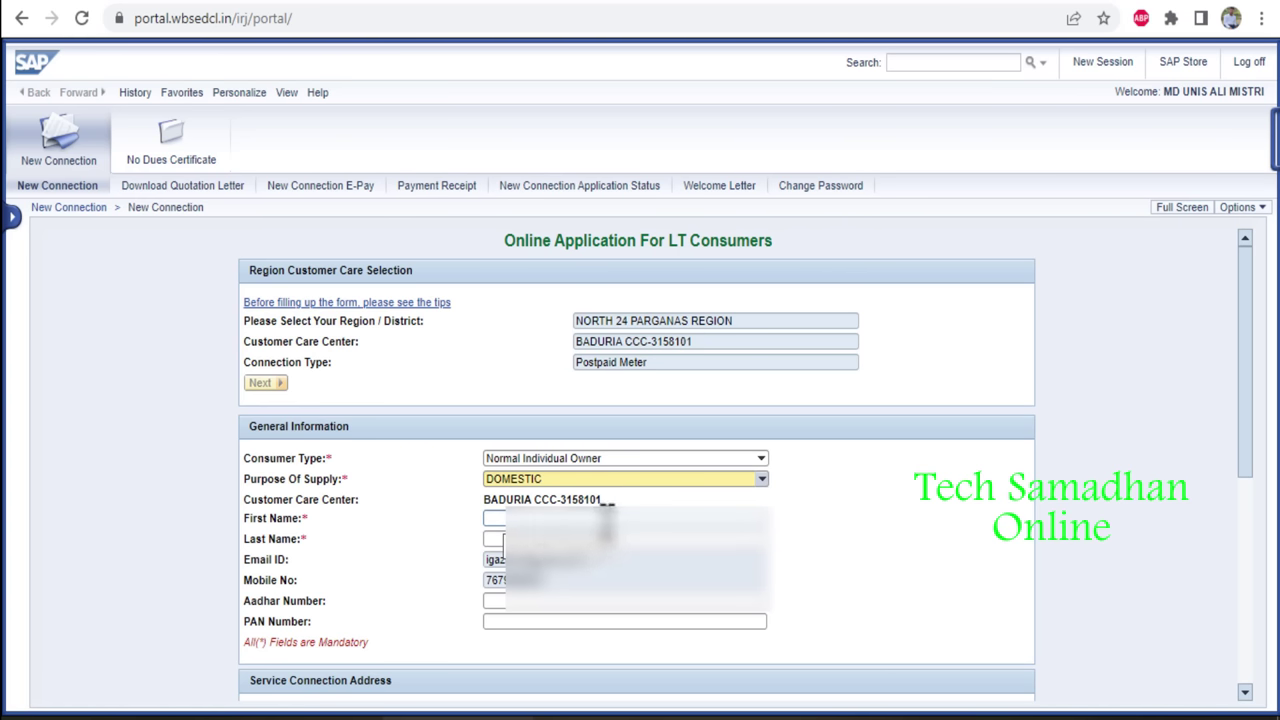
# Enter the applicant's first name, last name, e-mail, mobile and Aadhar number.
pyautogui.click(606, 518)
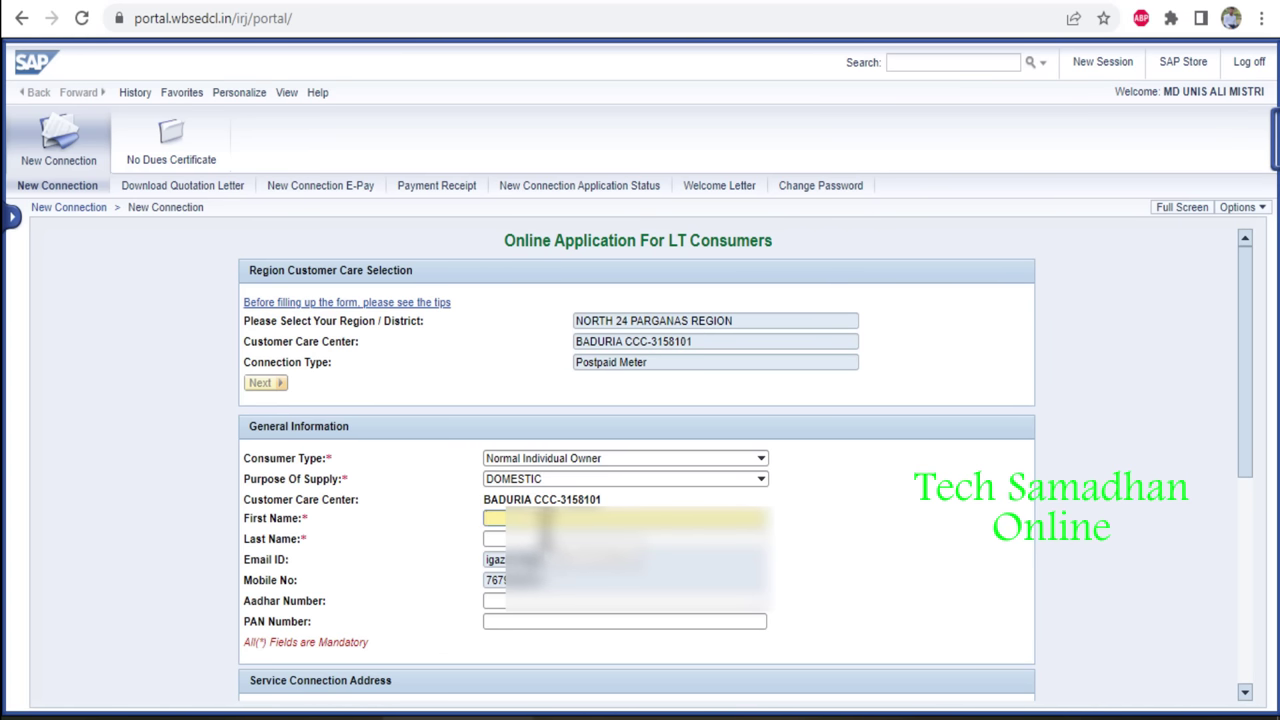
pyautogui.click(495, 539)
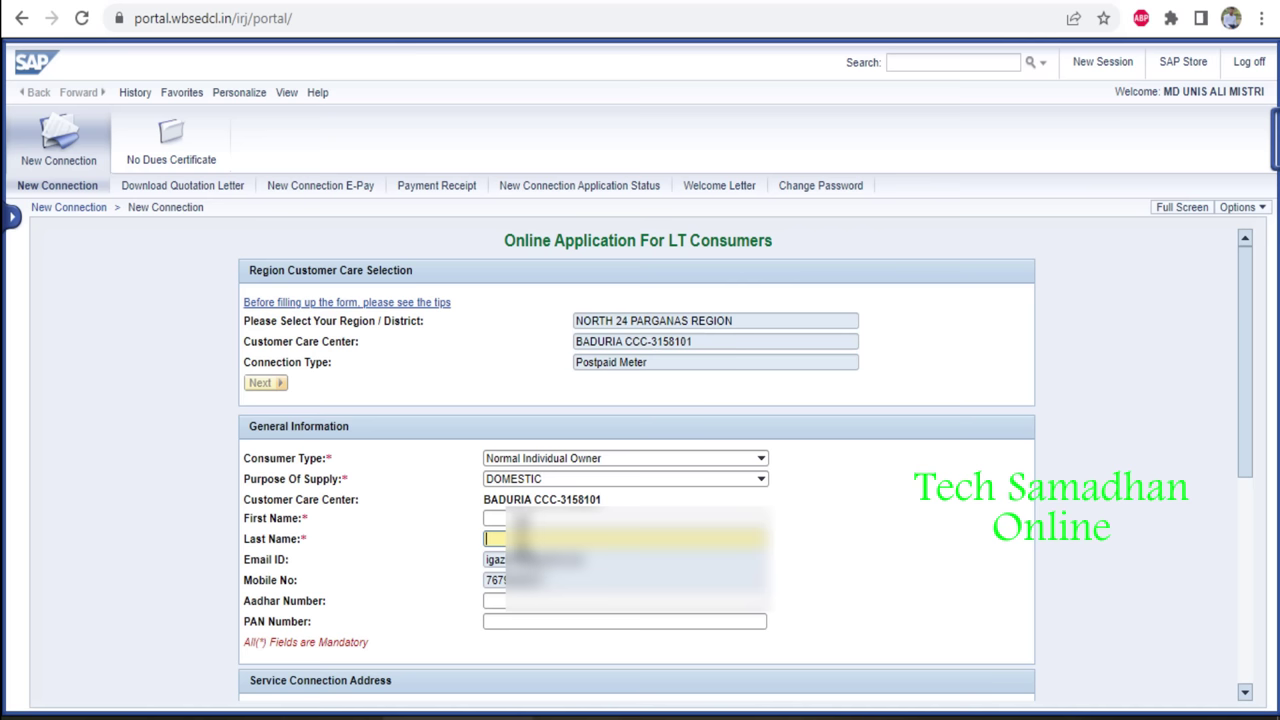
pyautogui.click(545, 604)
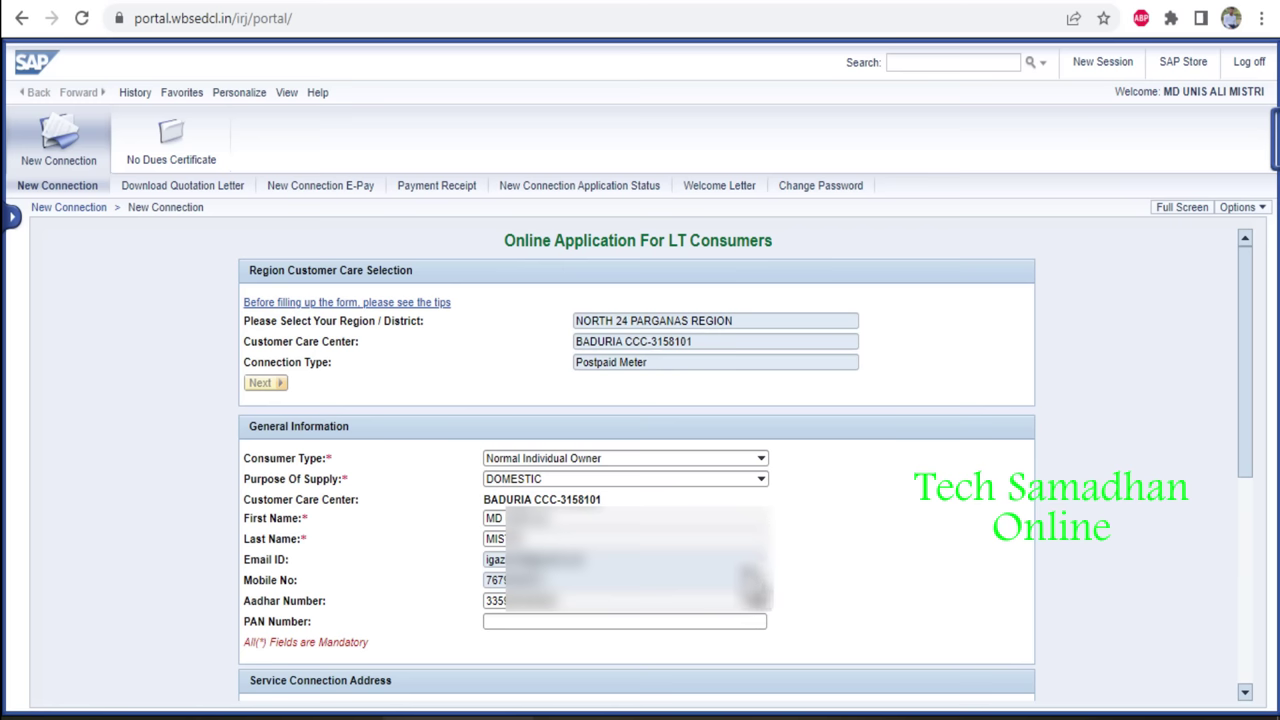
pyautogui.scroll(-4, 640, 450)
pyautogui.click(506, 306)
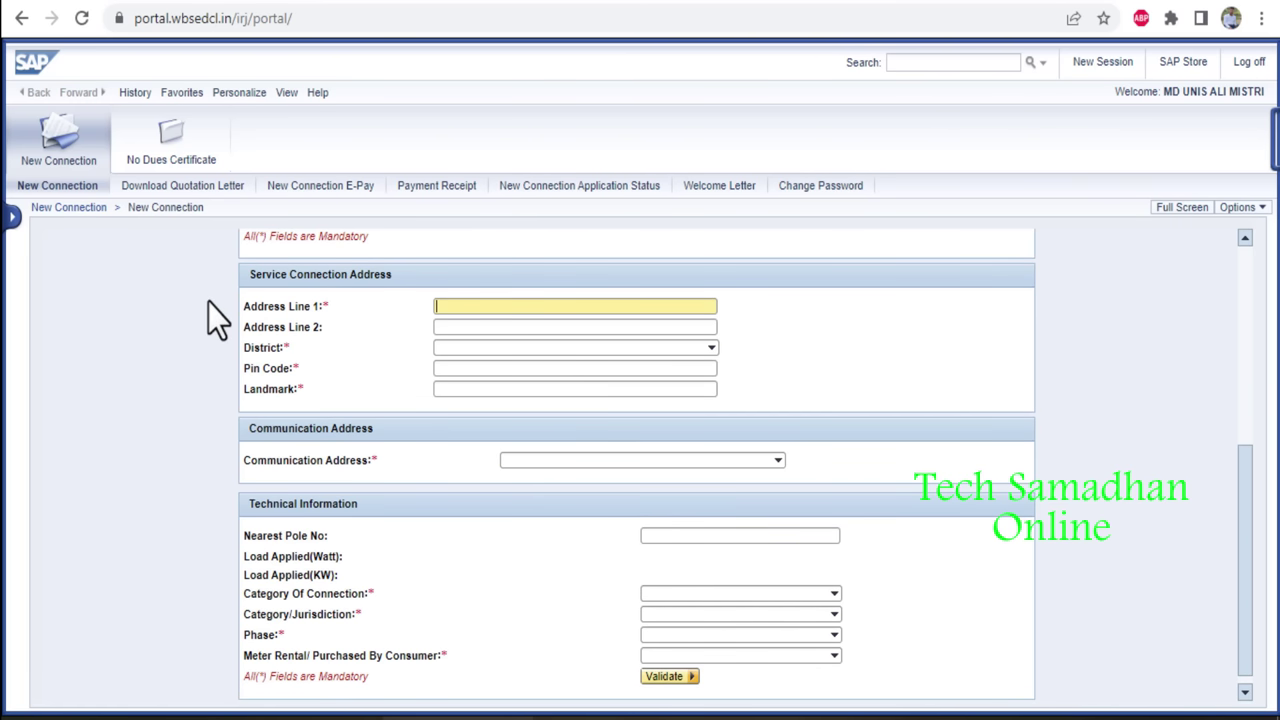
# Fill in the address lines, district NORTH 24 PARGANAS, pin code 743401 and landmark.
pyautogui.click(235, 273)
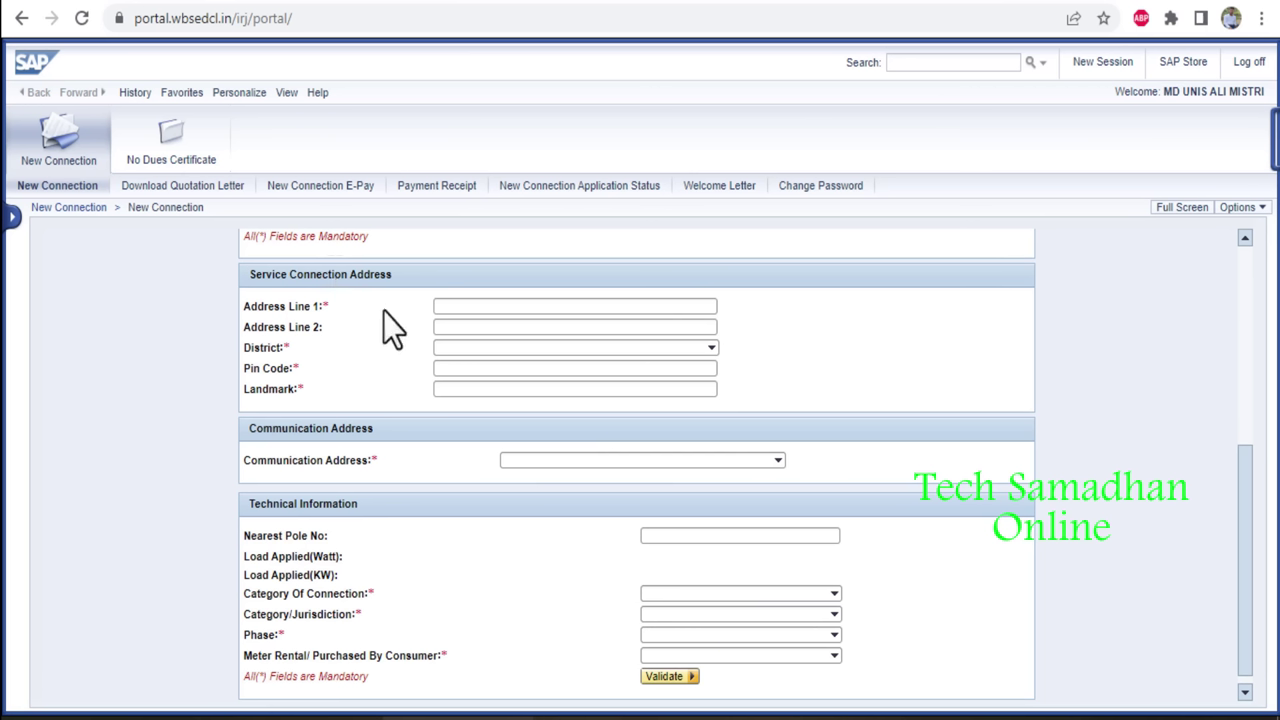
pyautogui.click(463, 307)
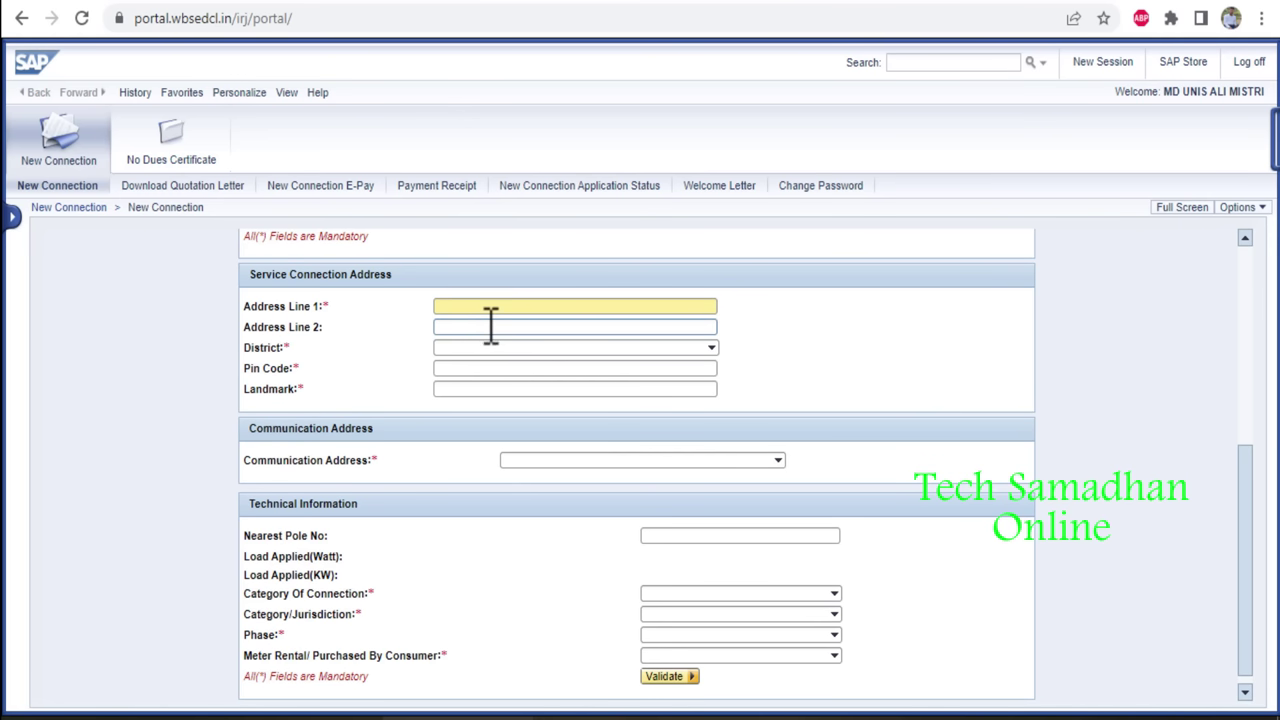
pyautogui.click(490, 347)
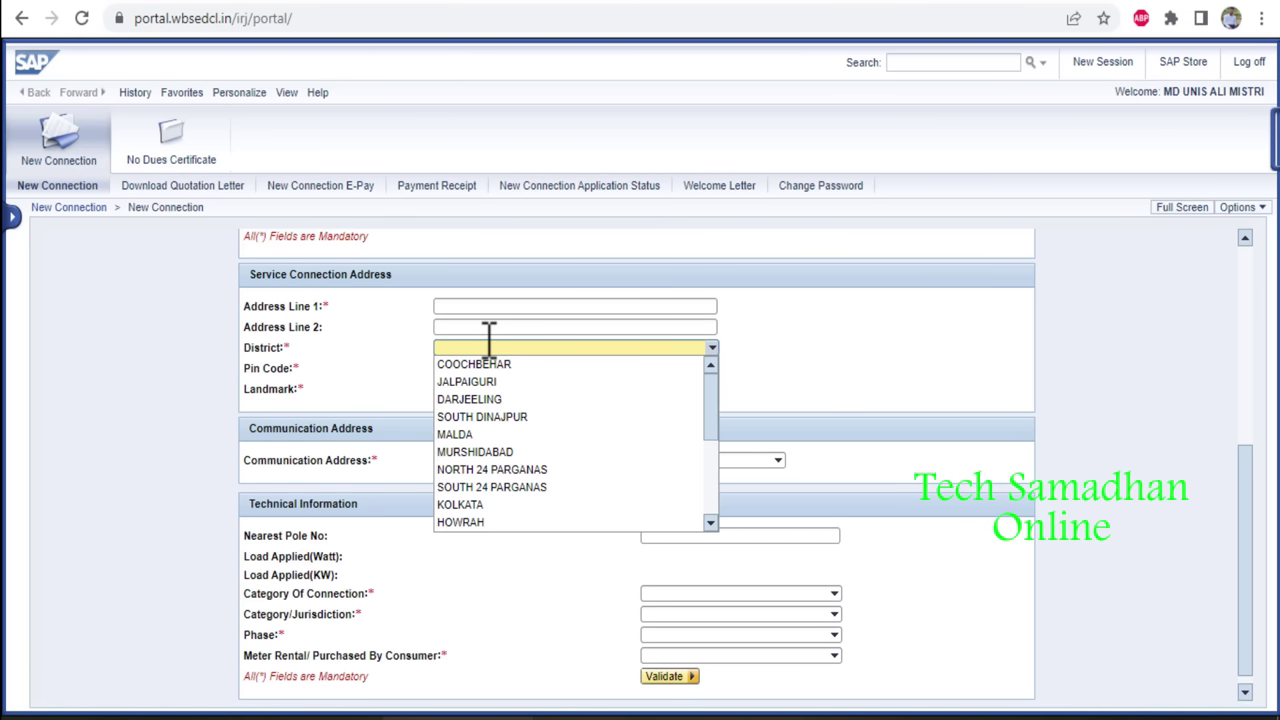
pyautogui.click(504, 469)
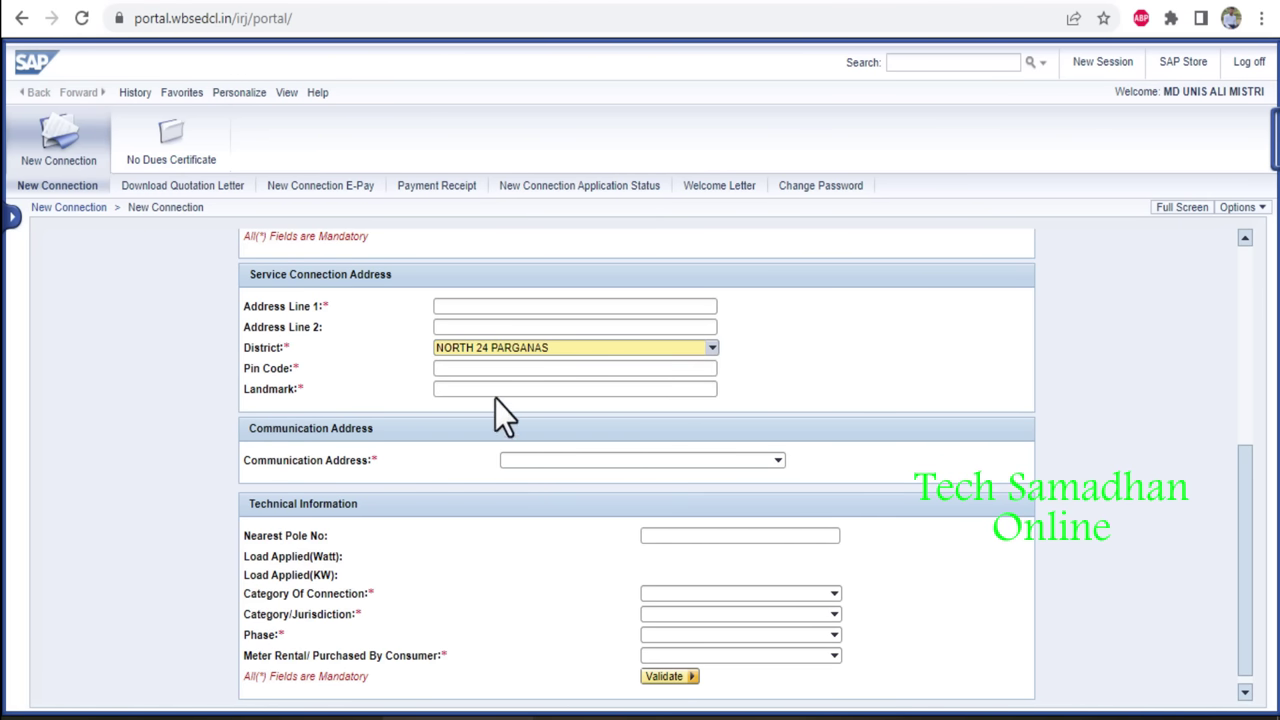
pyautogui.click(488, 368)
pyautogui.write('743')
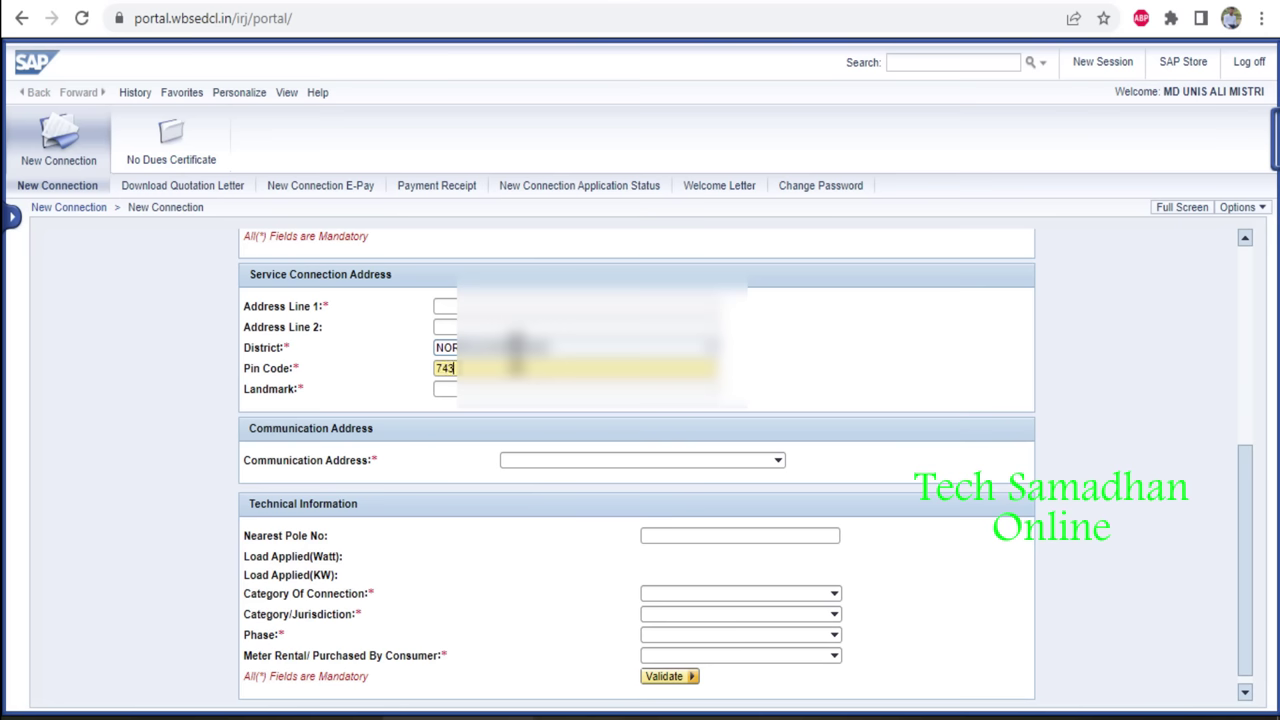
pyautogui.write('401')
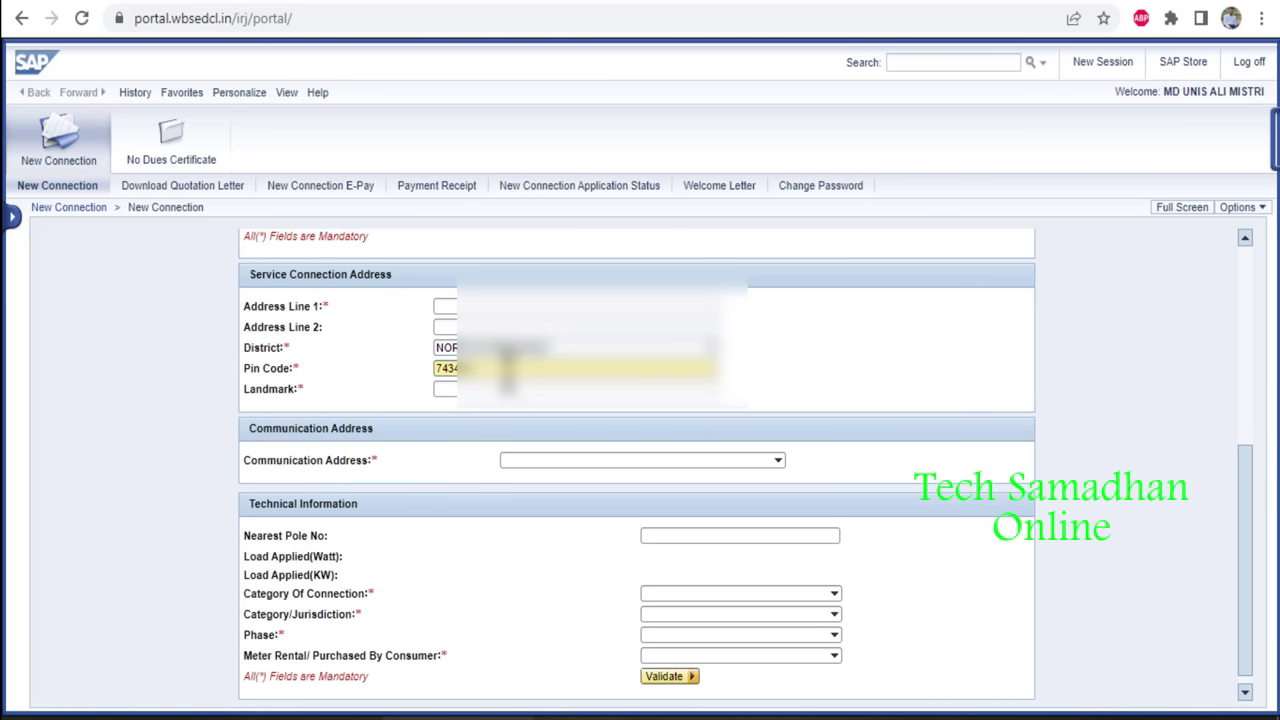
pyautogui.click(502, 389)
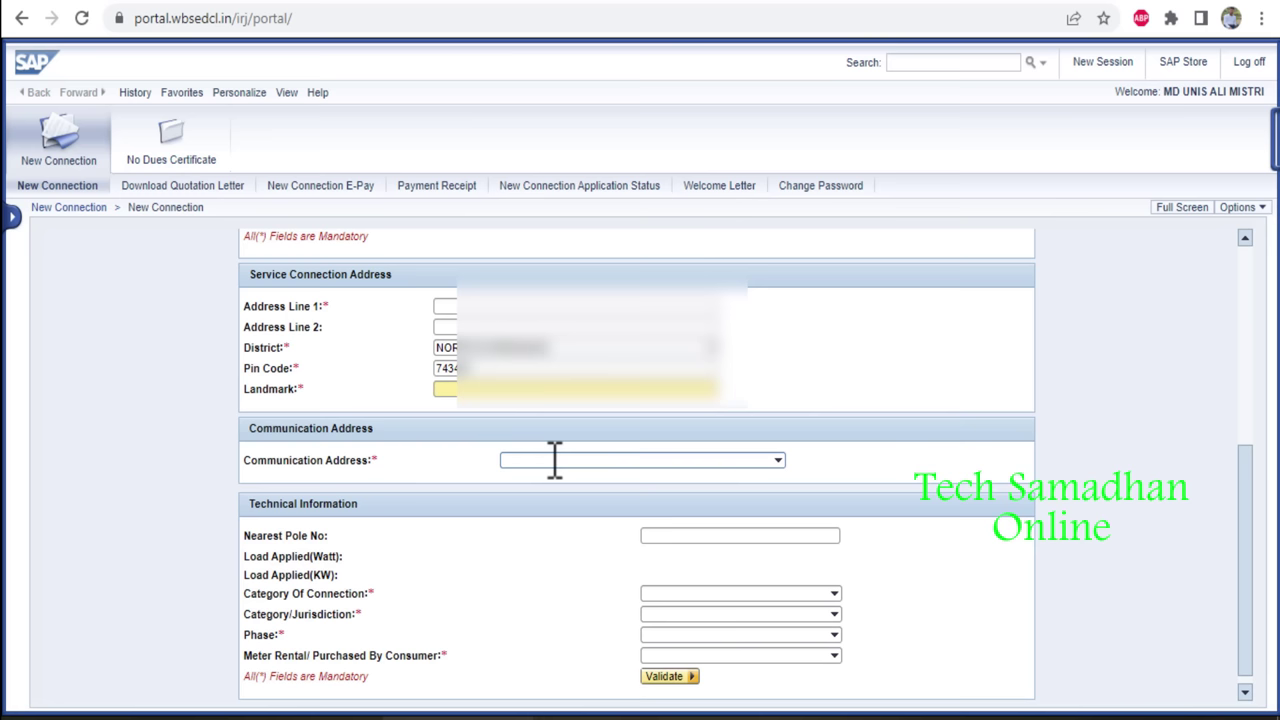
pyautogui.click(555, 460)
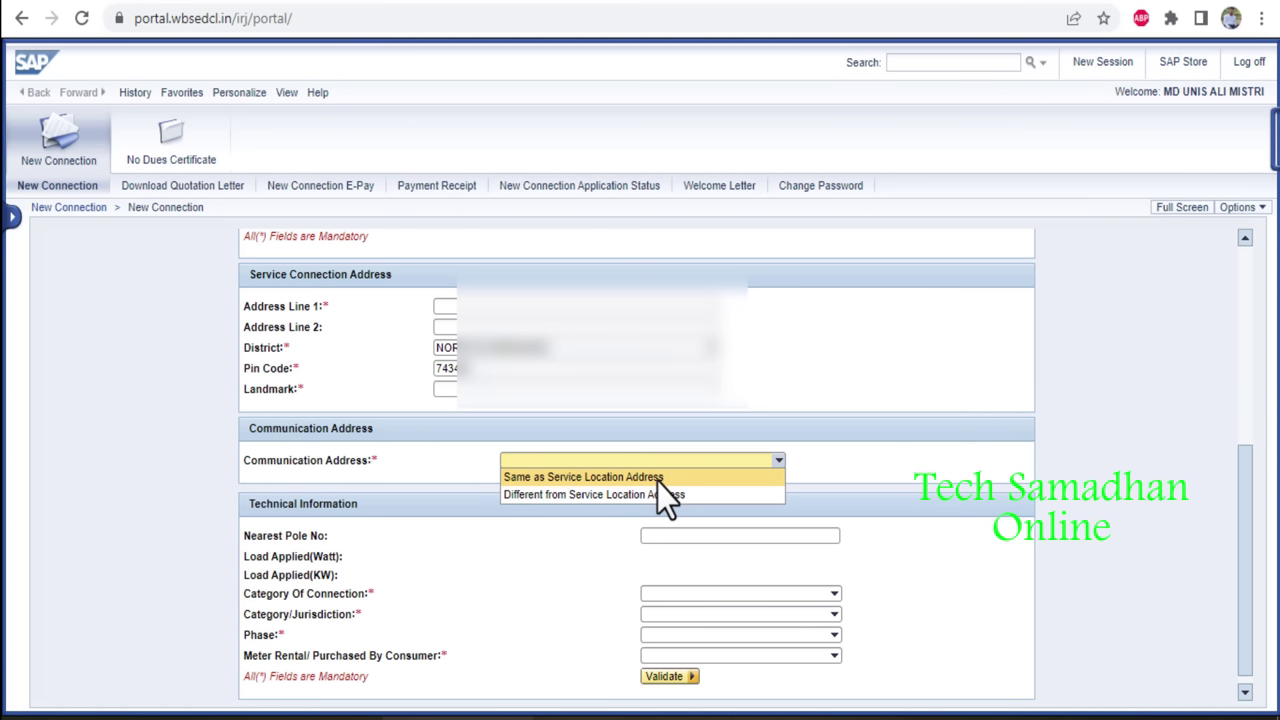
# Set the communication address to 'Same as Service Location Address'.
pyautogui.click(657, 478)
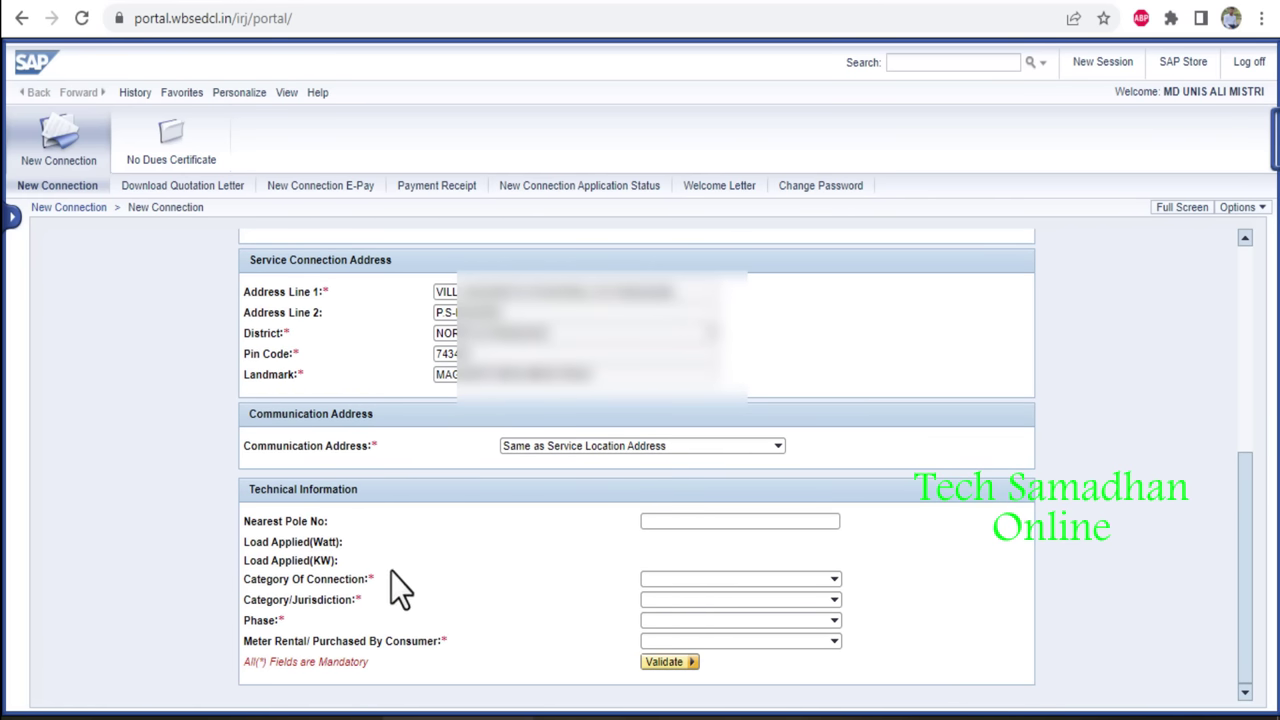
# Choose category OTHERS, jurisdiction Municipality/Corporation, Single Phase supply and a Rental meter.
pyautogui.click(712, 529)
pyautogui.click(706, 580)
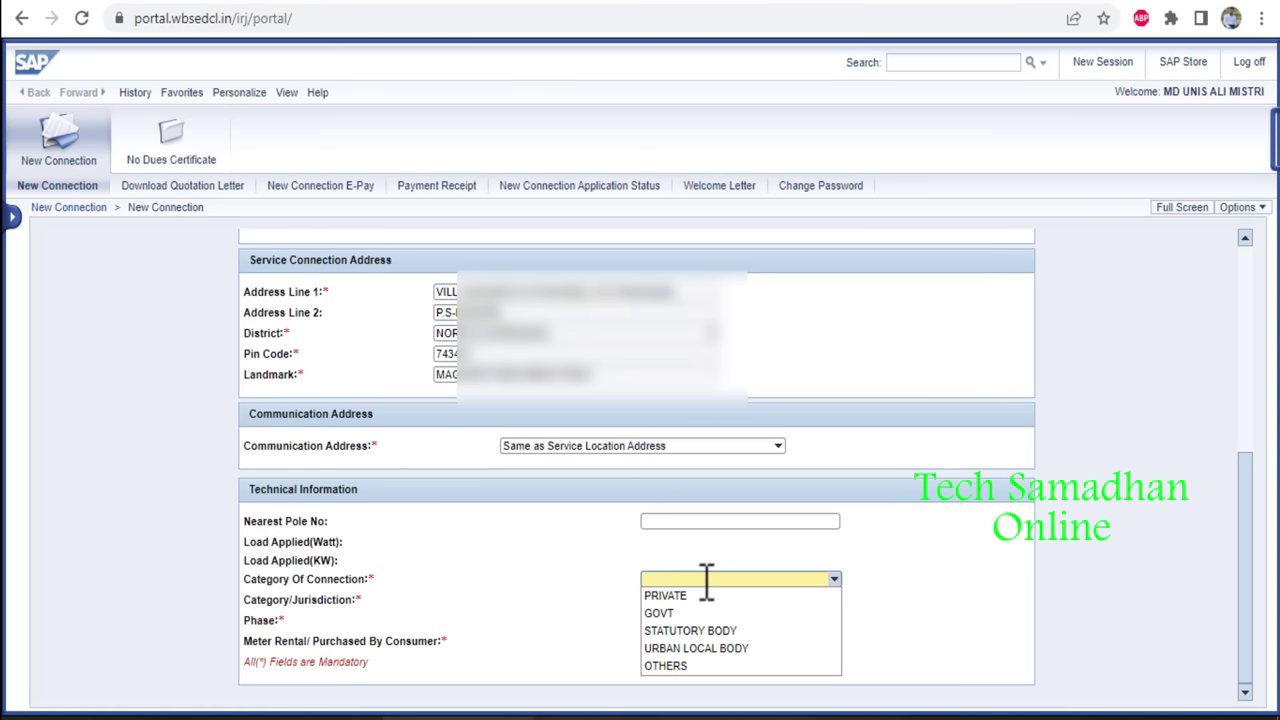
pyautogui.click(689, 664)
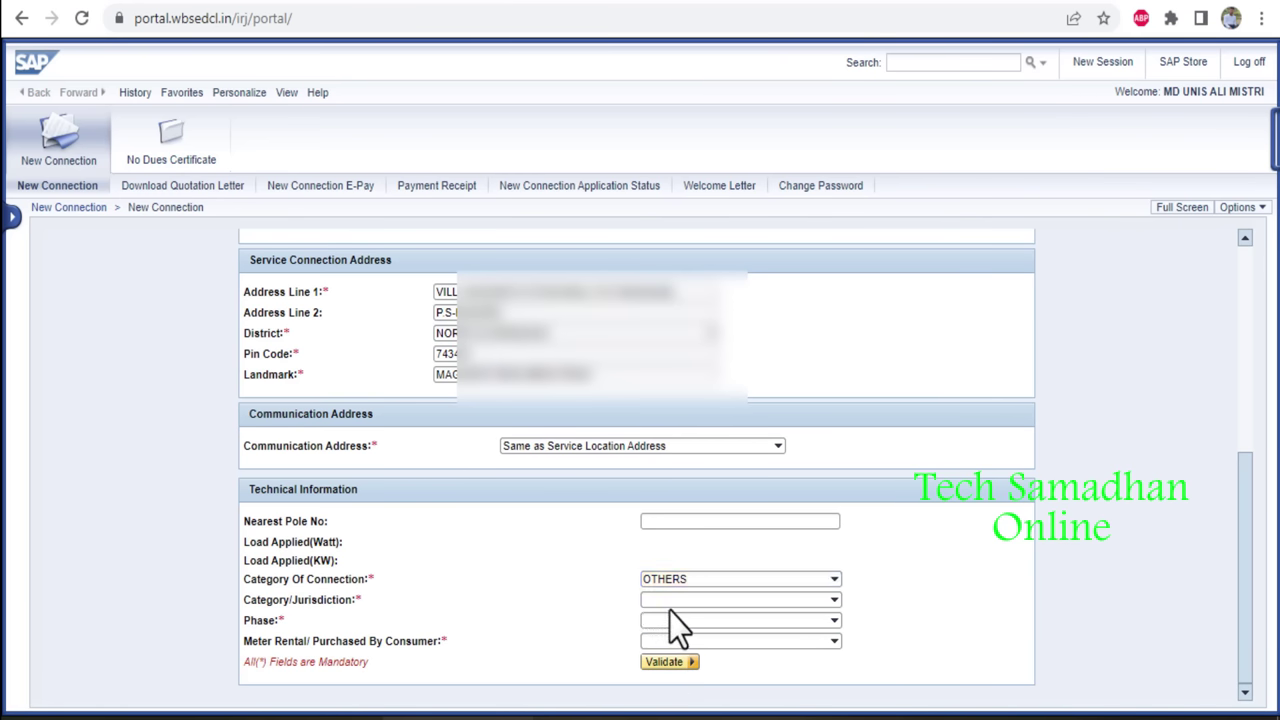
pyautogui.click(703, 600)
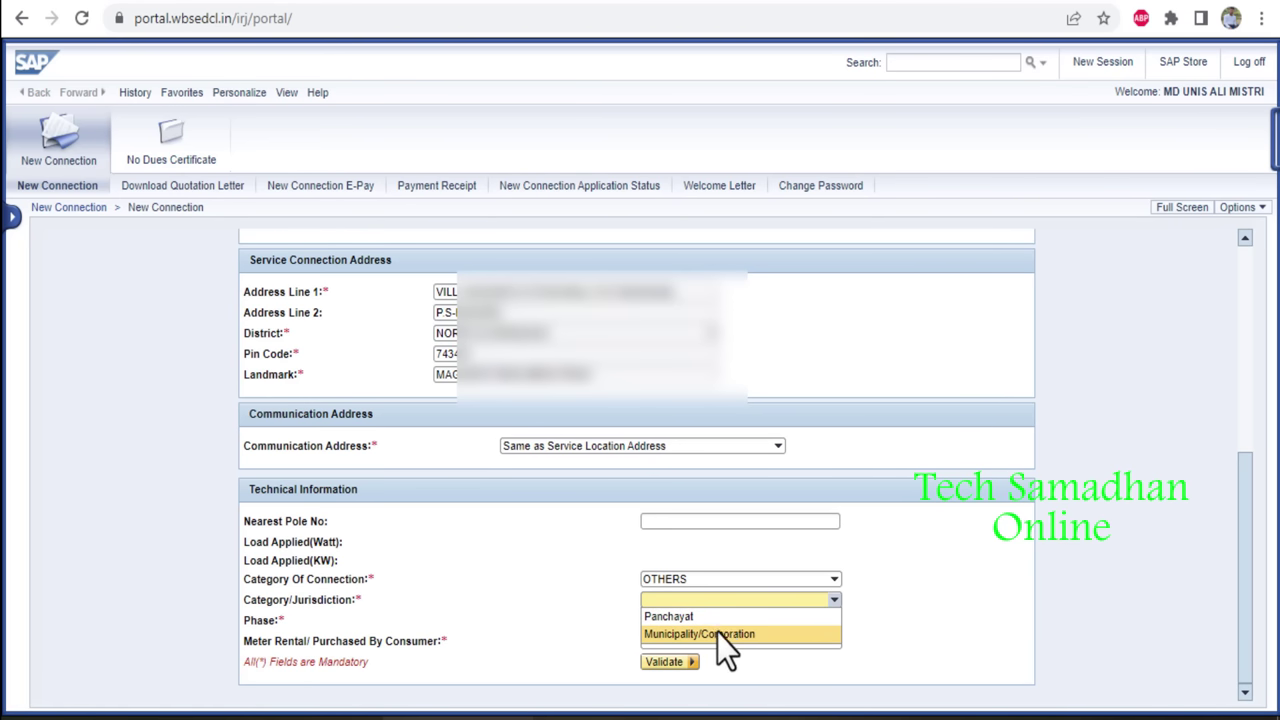
pyautogui.click(717, 632)
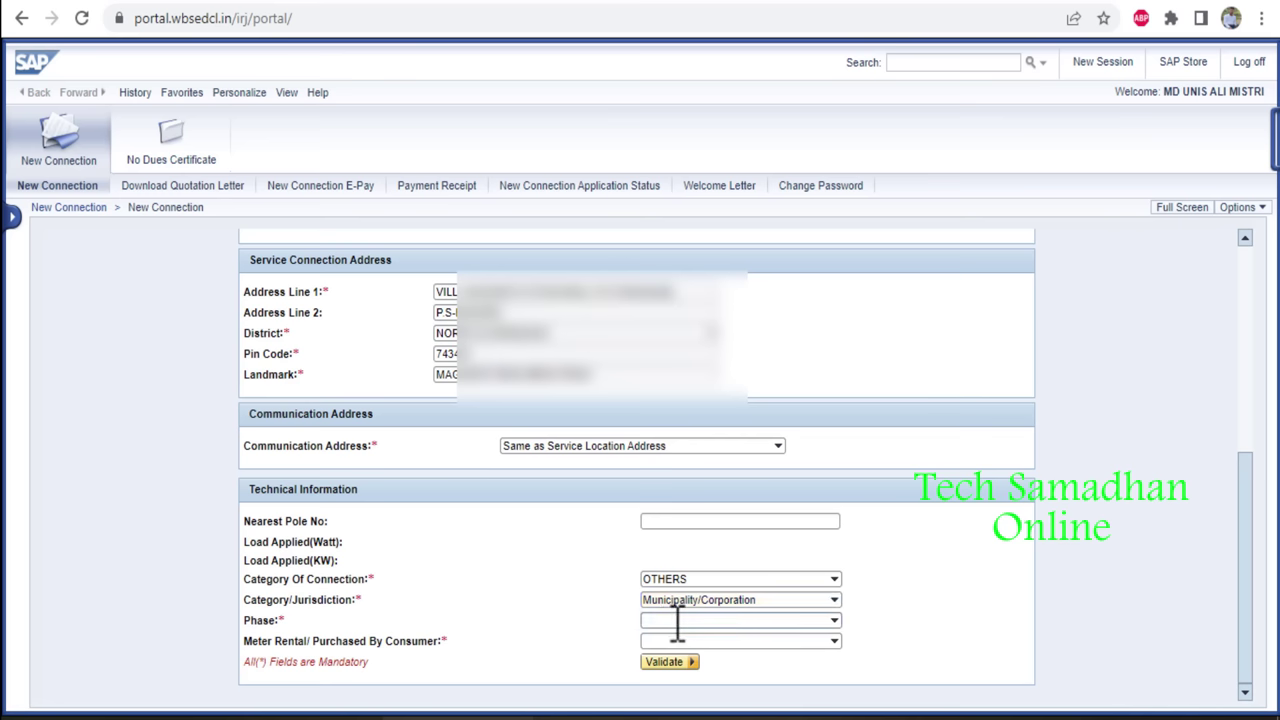
pyautogui.click(688, 620)
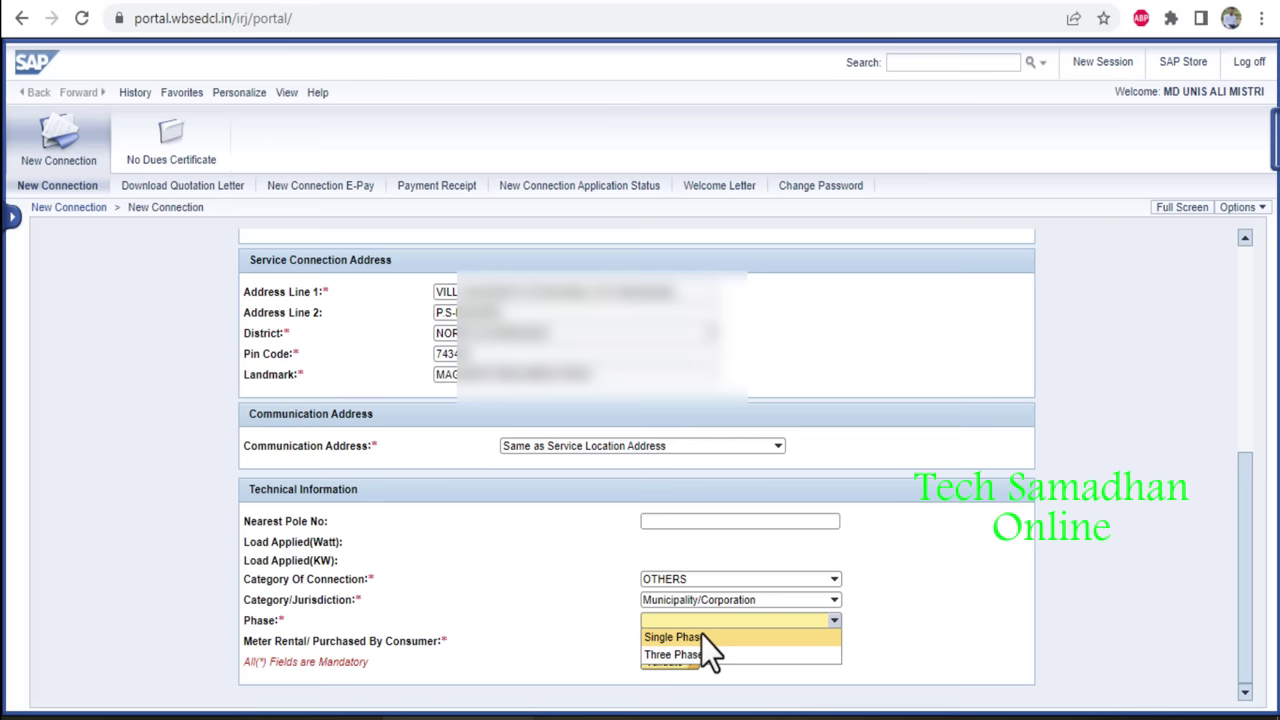
pyautogui.click(703, 637)
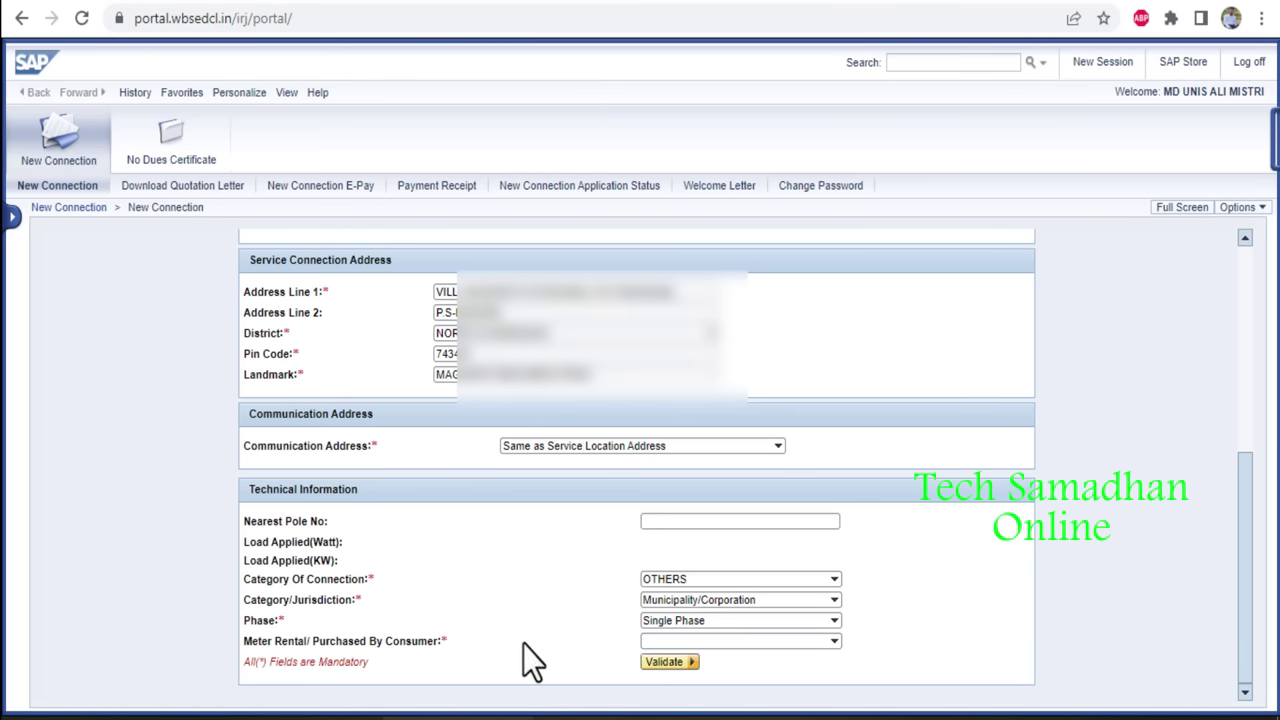
pyautogui.click(687, 641)
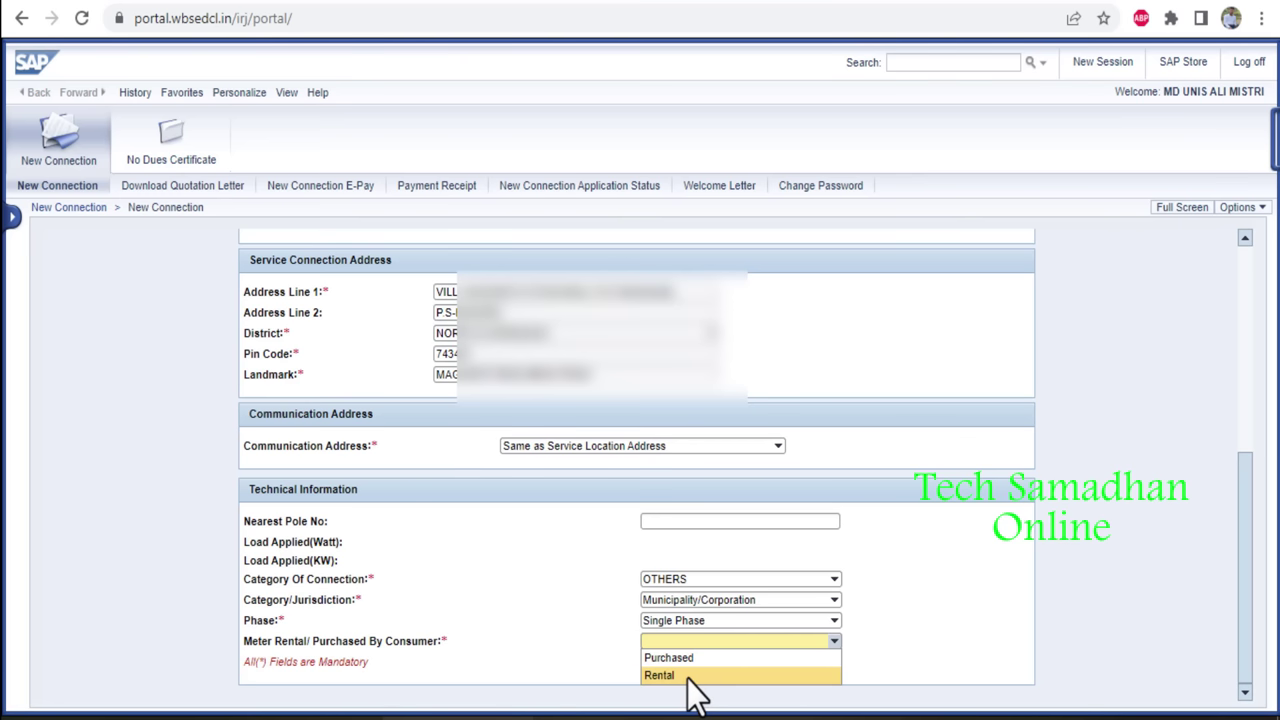
pyautogui.click(687, 677)
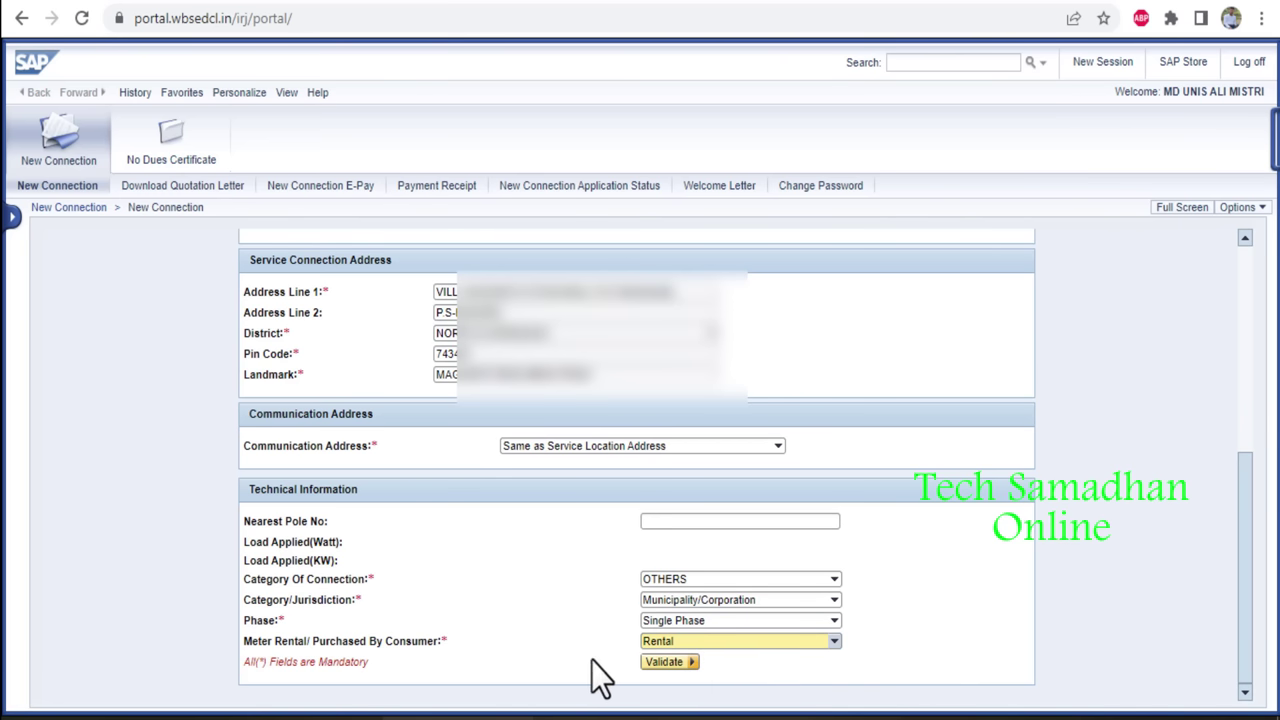
# Validate the connection details and go to the total load (KWatt) field.
pyautogui.click(676, 665)
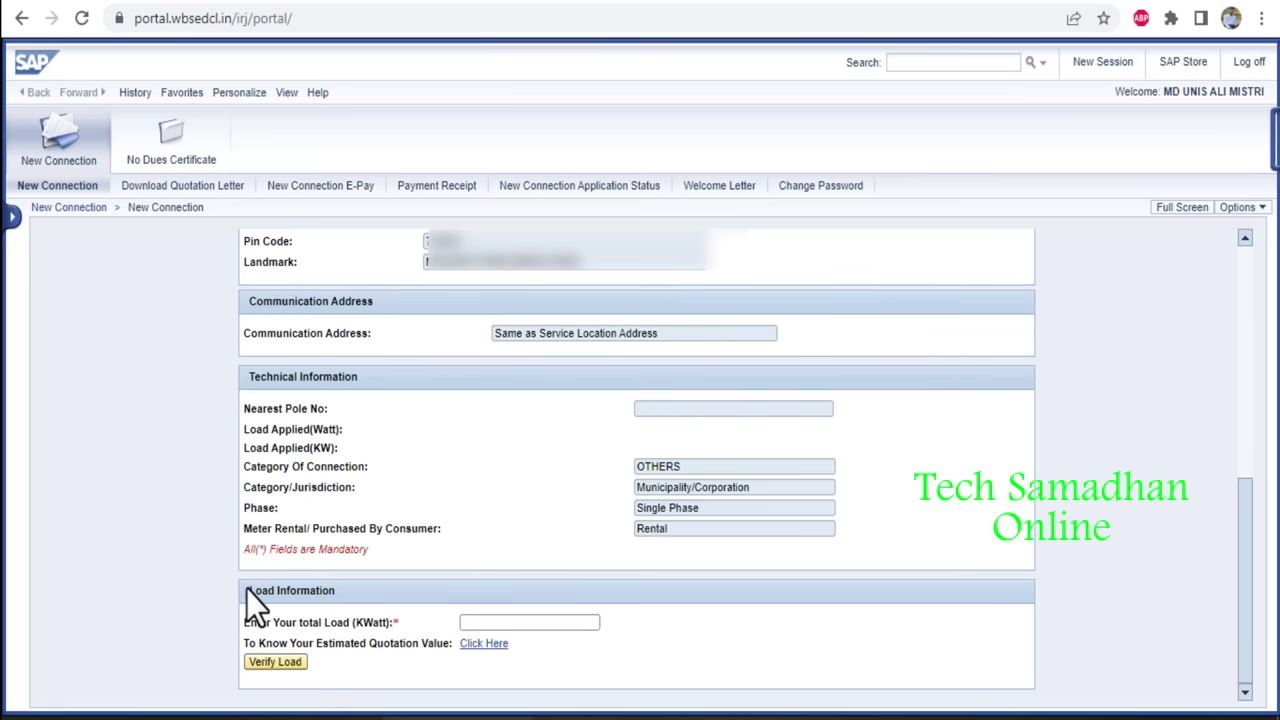
pyautogui.click(505, 622)
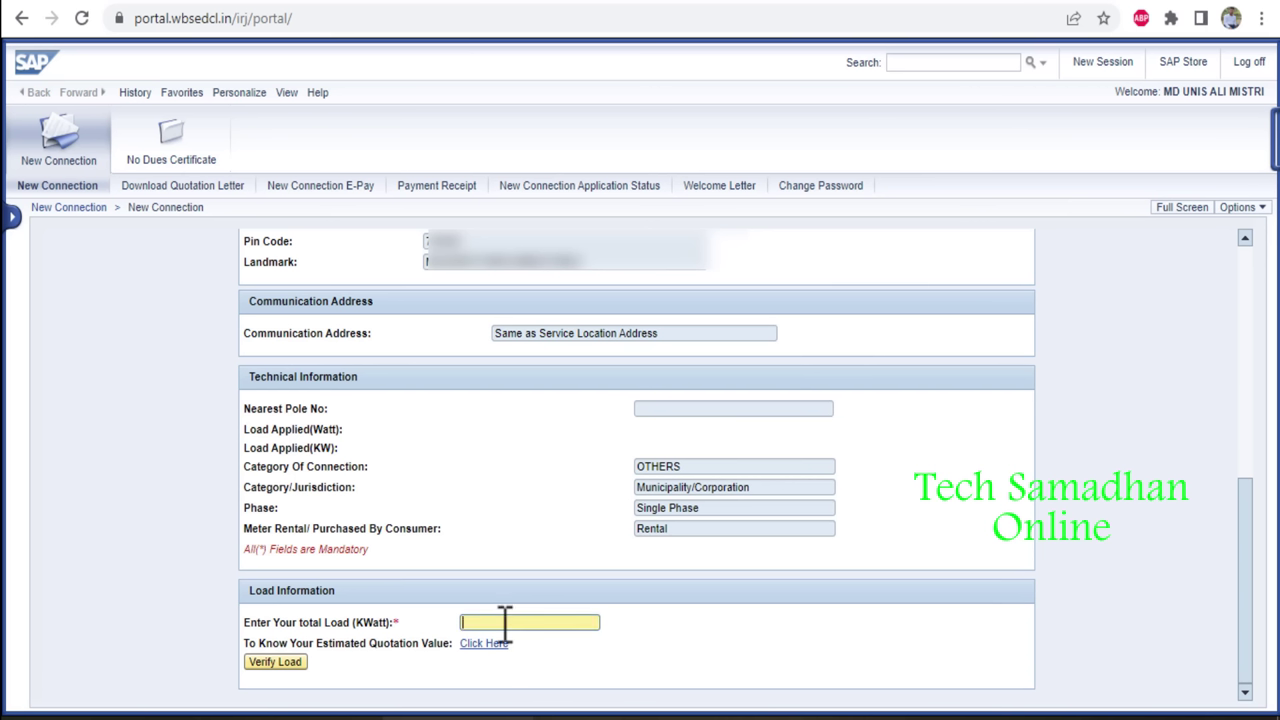
pyautogui.click(751, 655)
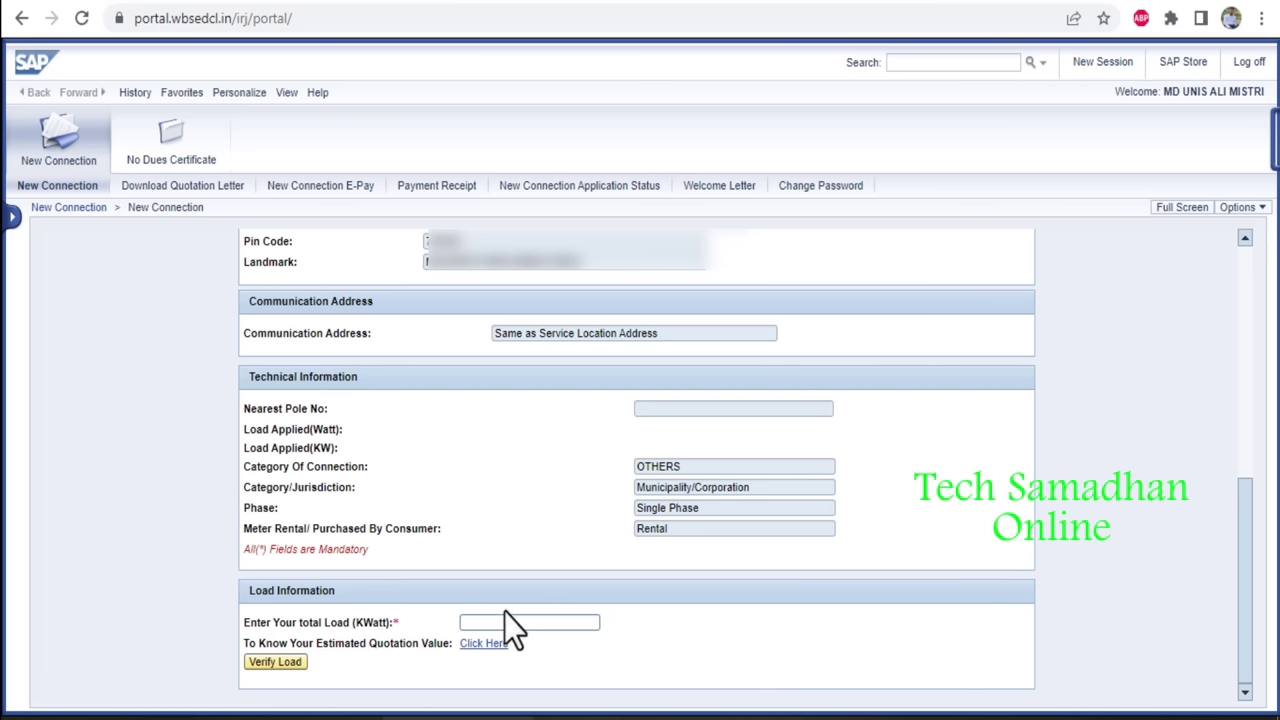
pyautogui.click(534, 622)
# Open the Quotation Calculator and add one 100 W fan to the load table.
pyautogui.click(478, 645)
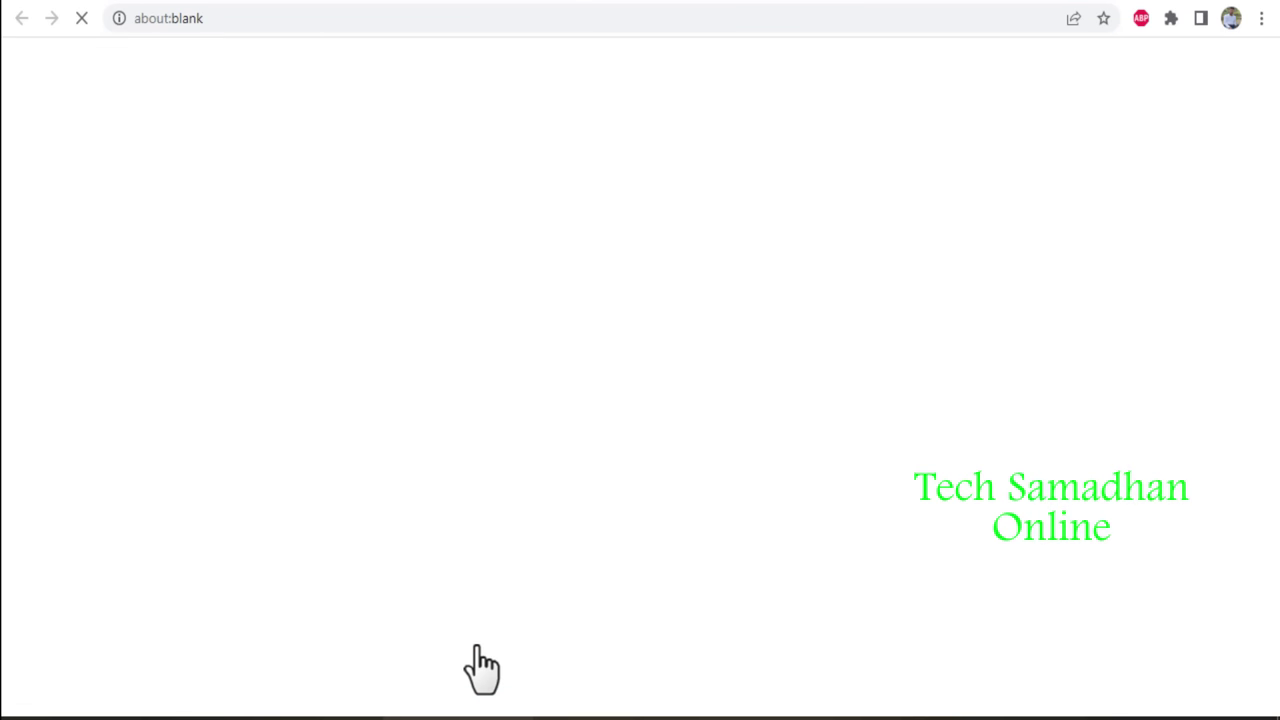
pyautogui.click(513, 473)
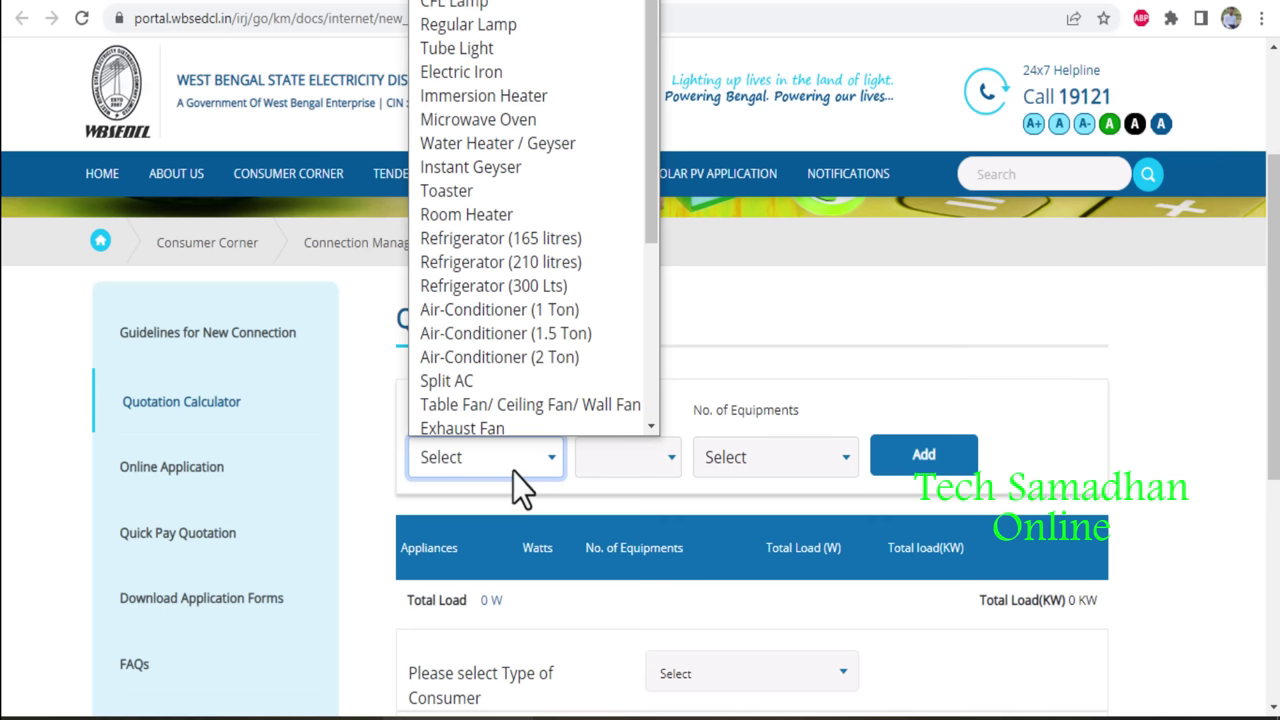
pyautogui.click(511, 398)
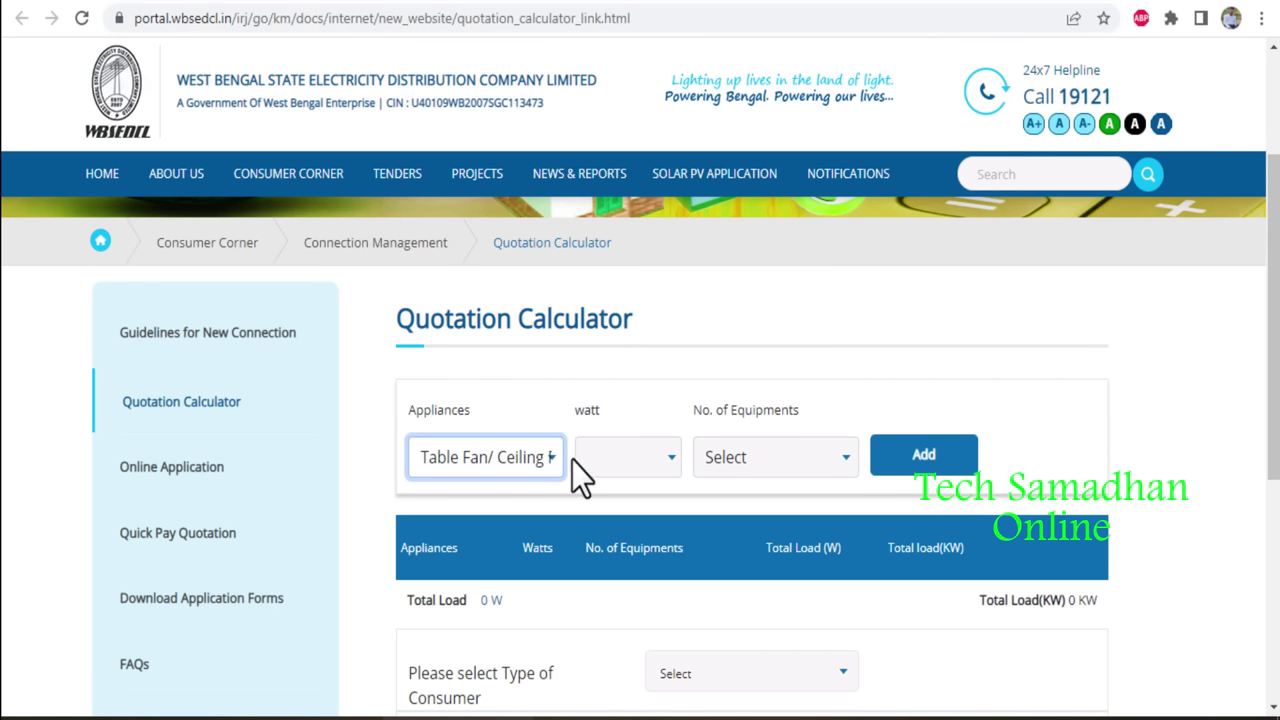
pyautogui.click(636, 469)
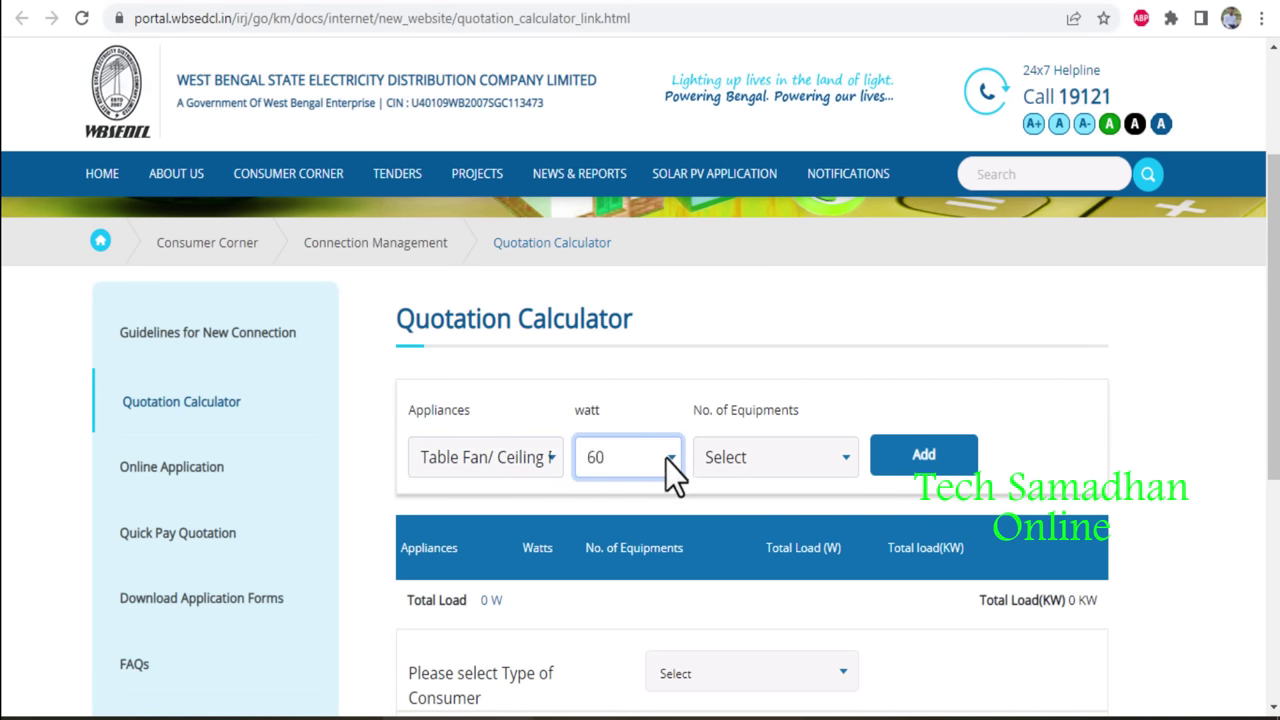
pyautogui.click(664, 459)
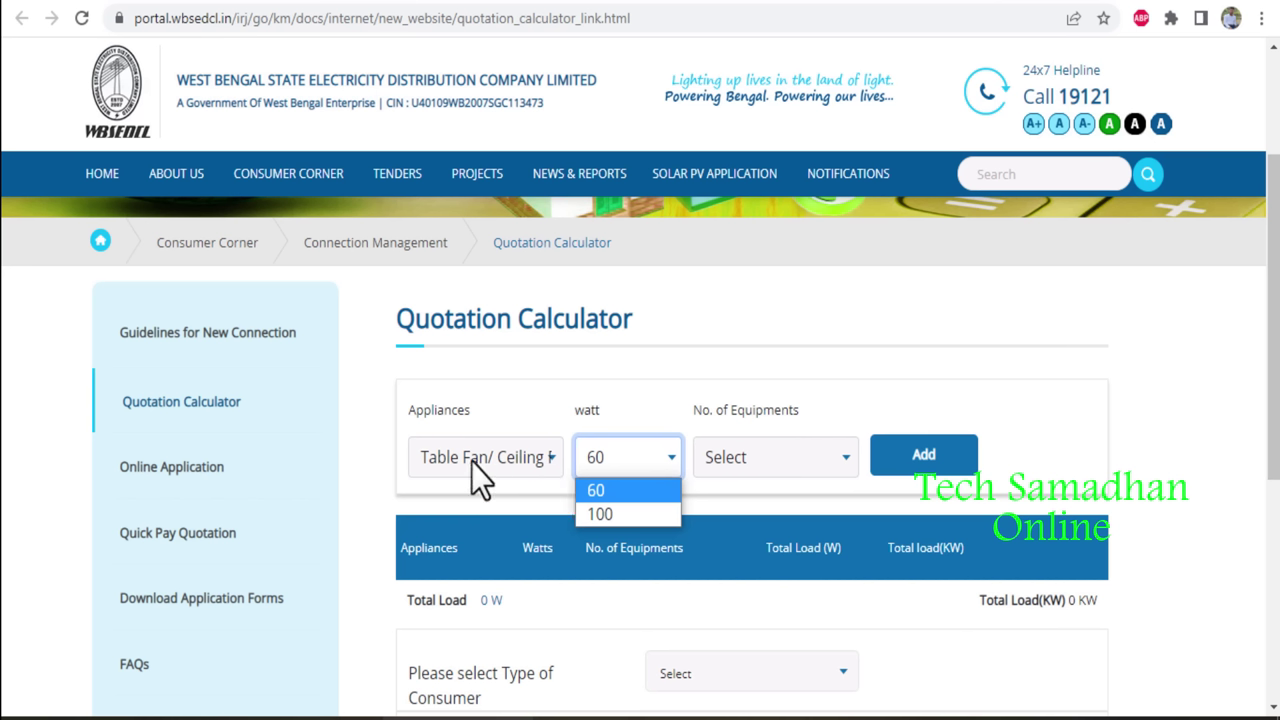
pyautogui.click(613, 511)
pyautogui.click(707, 458)
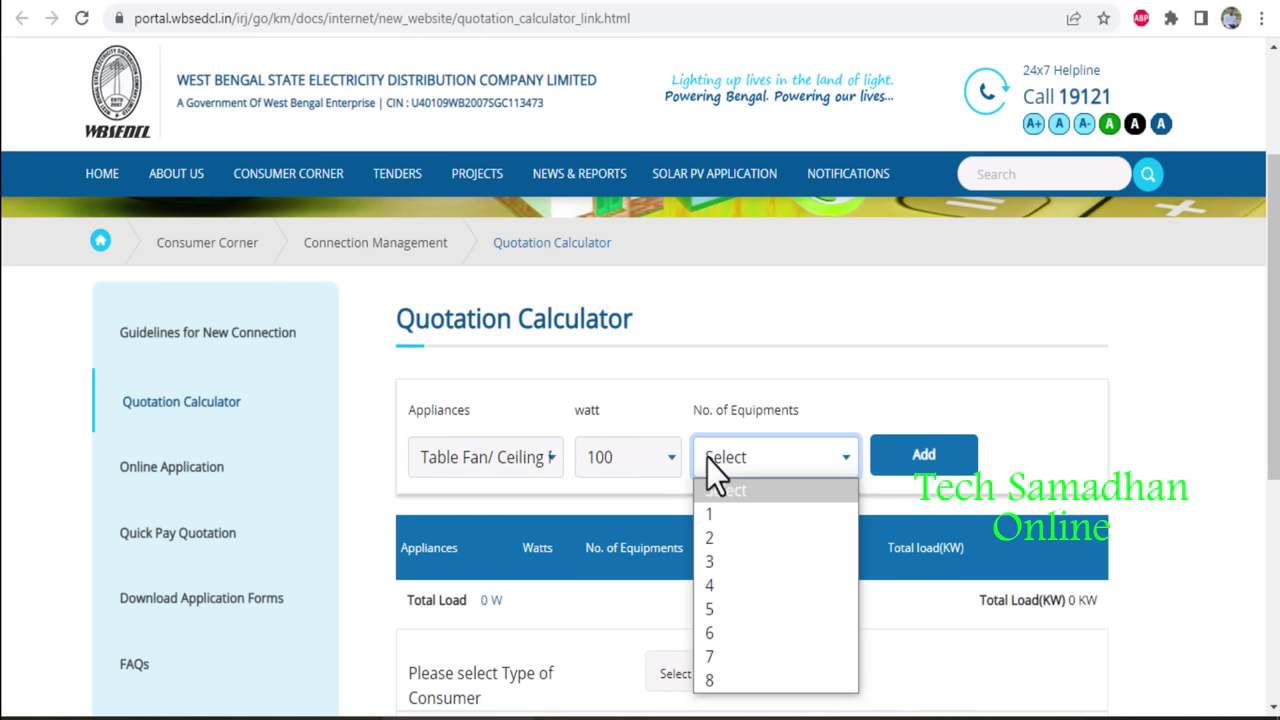
pyautogui.click(754, 510)
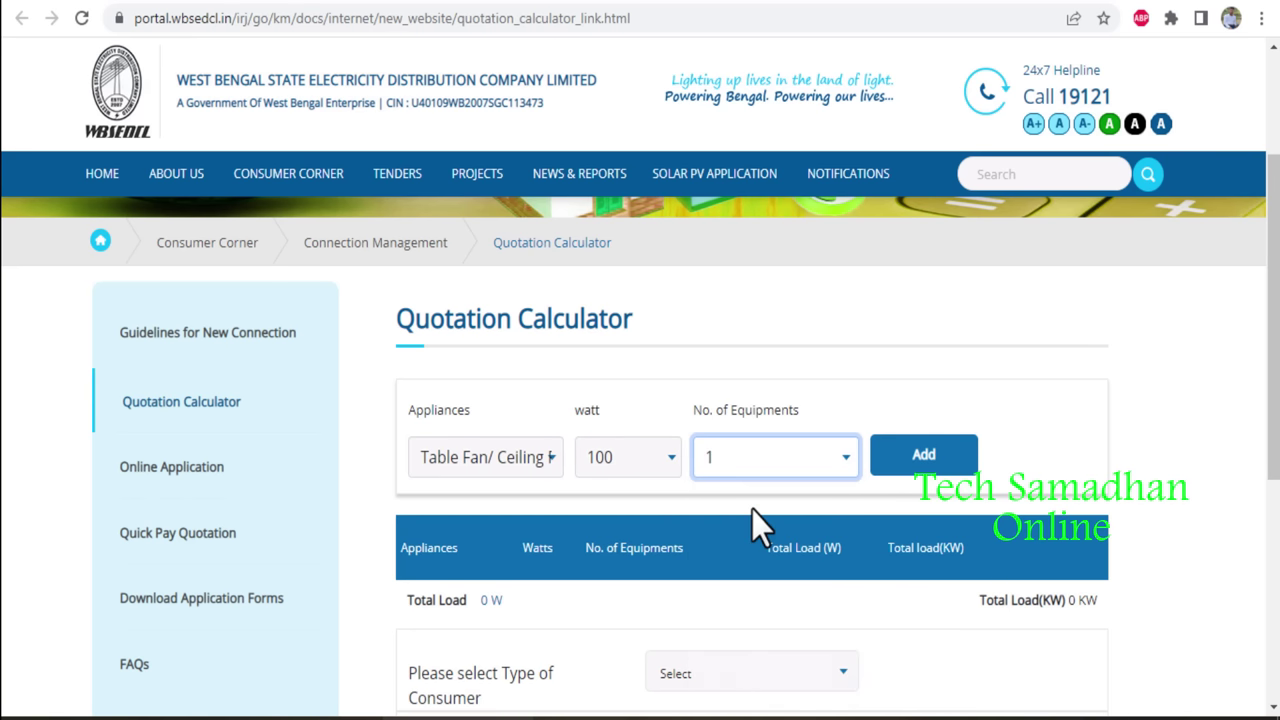
pyautogui.click(915, 455)
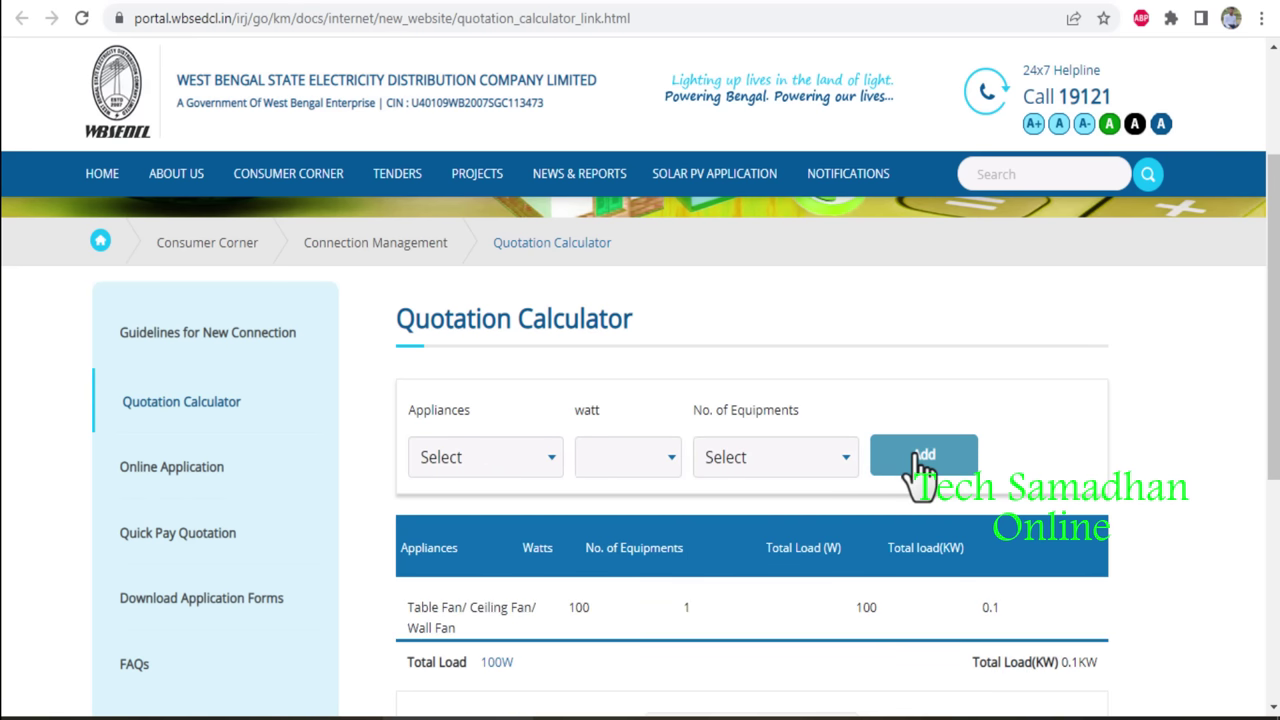
# Add five 15 W CFL lamps to the load table.
pyautogui.click(537, 455)
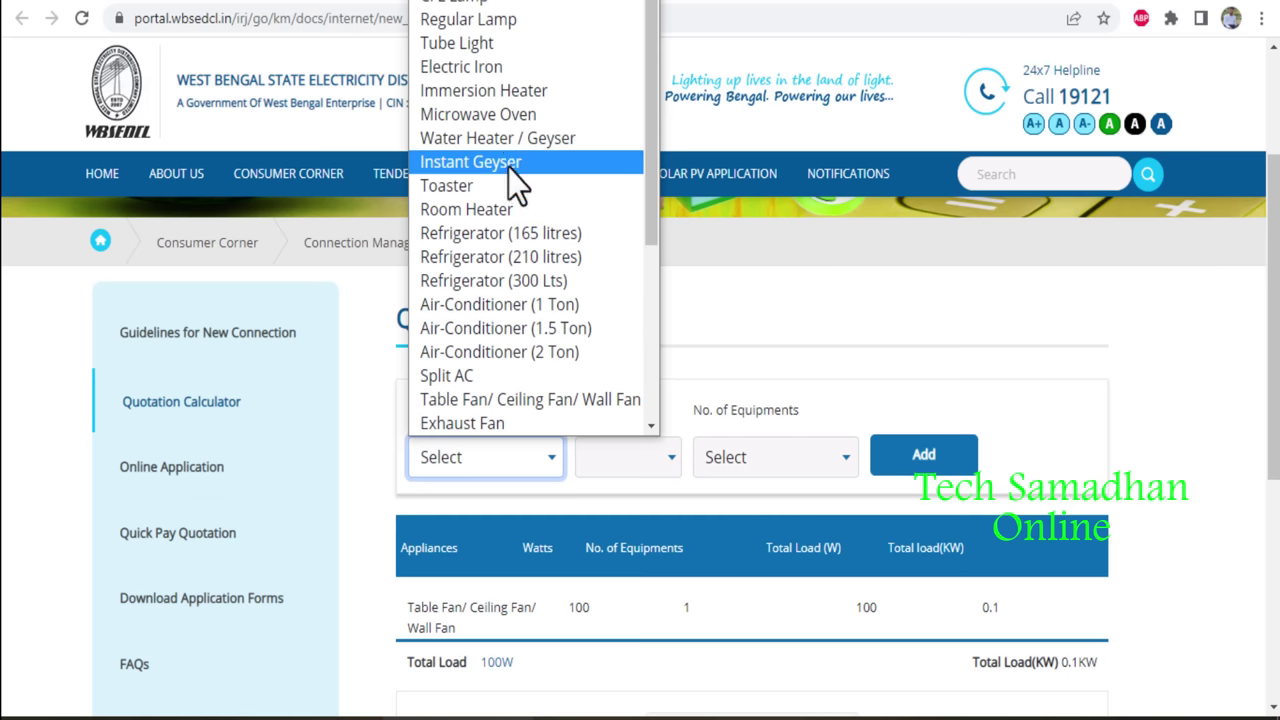
pyautogui.click(499, 2)
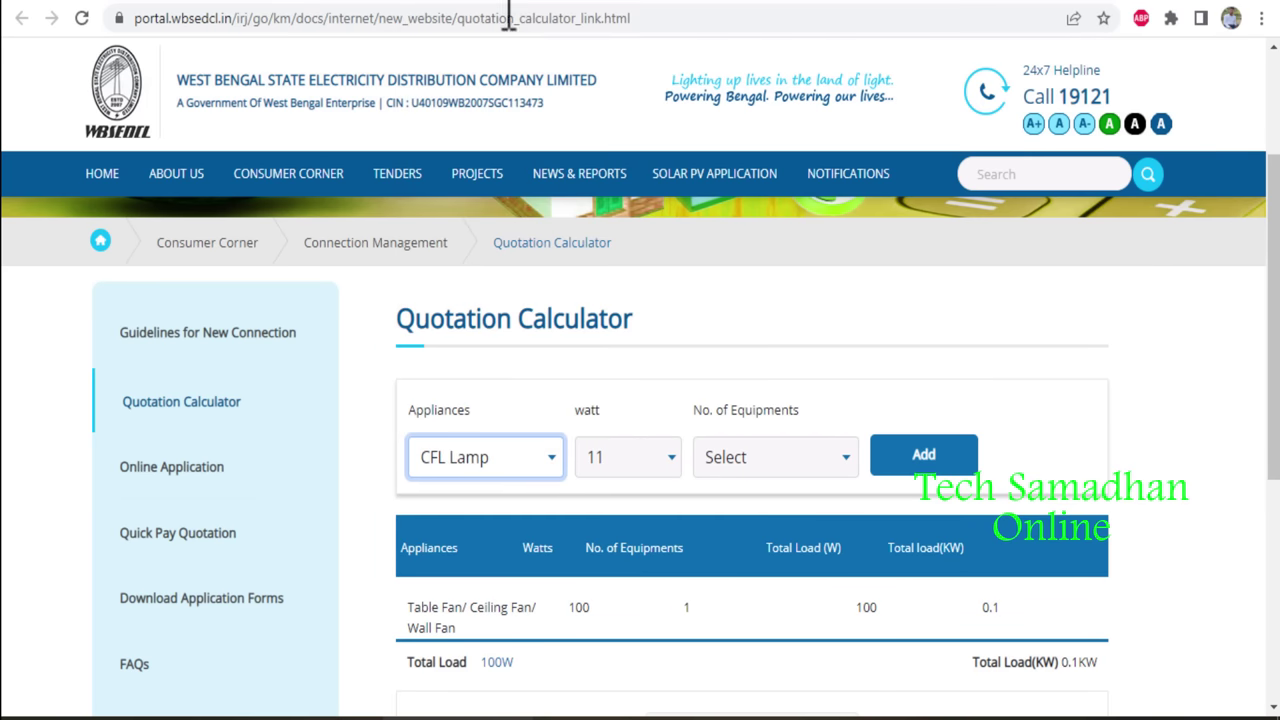
pyautogui.click(620, 456)
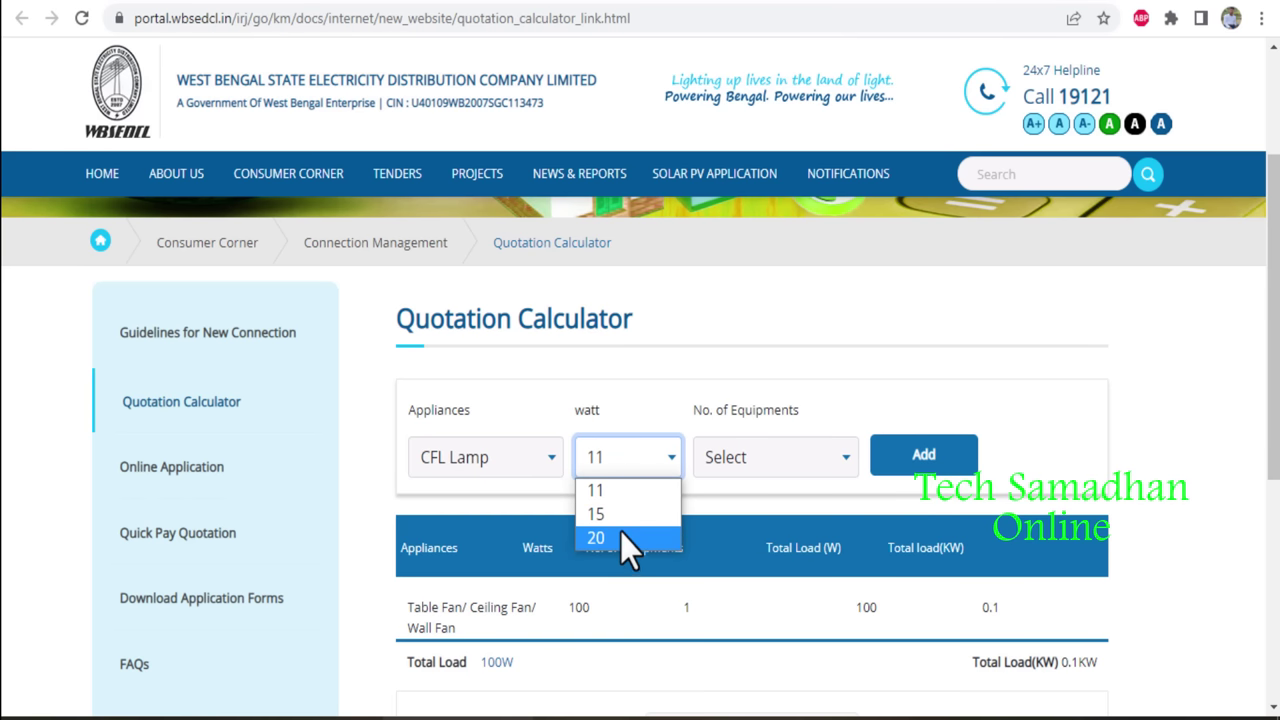
pyautogui.click(618, 515)
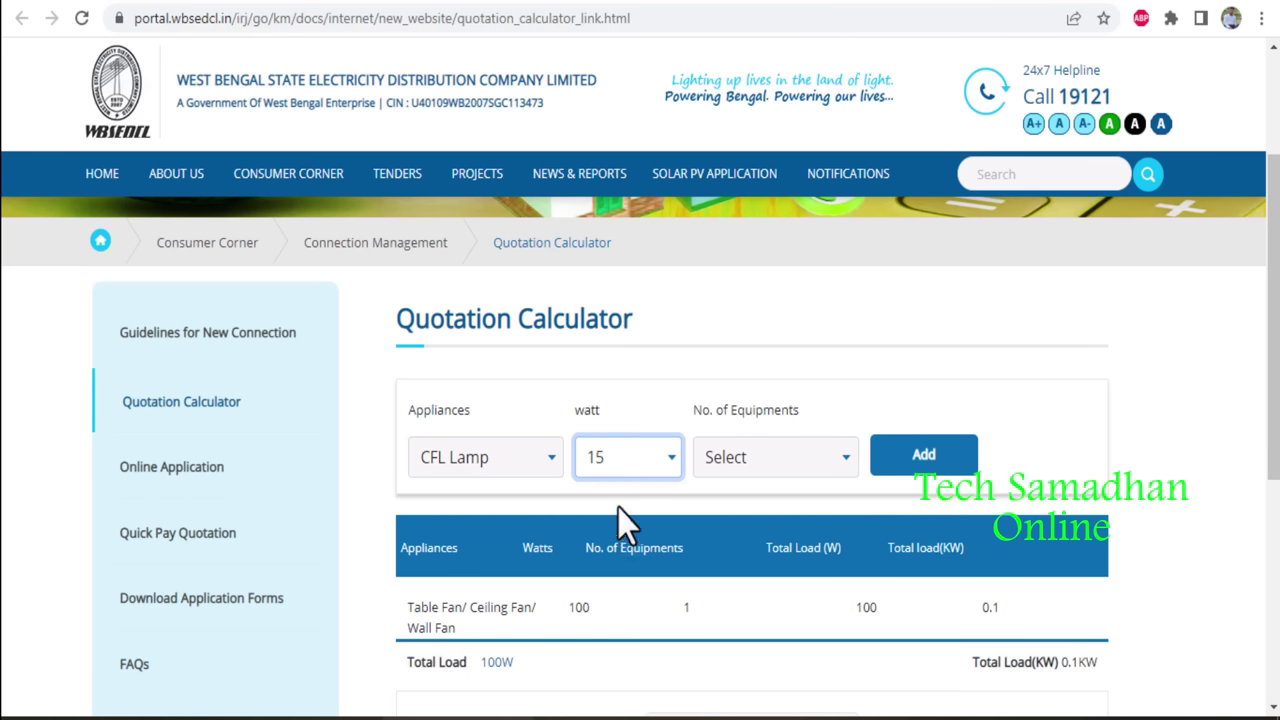
pyautogui.click(730, 458)
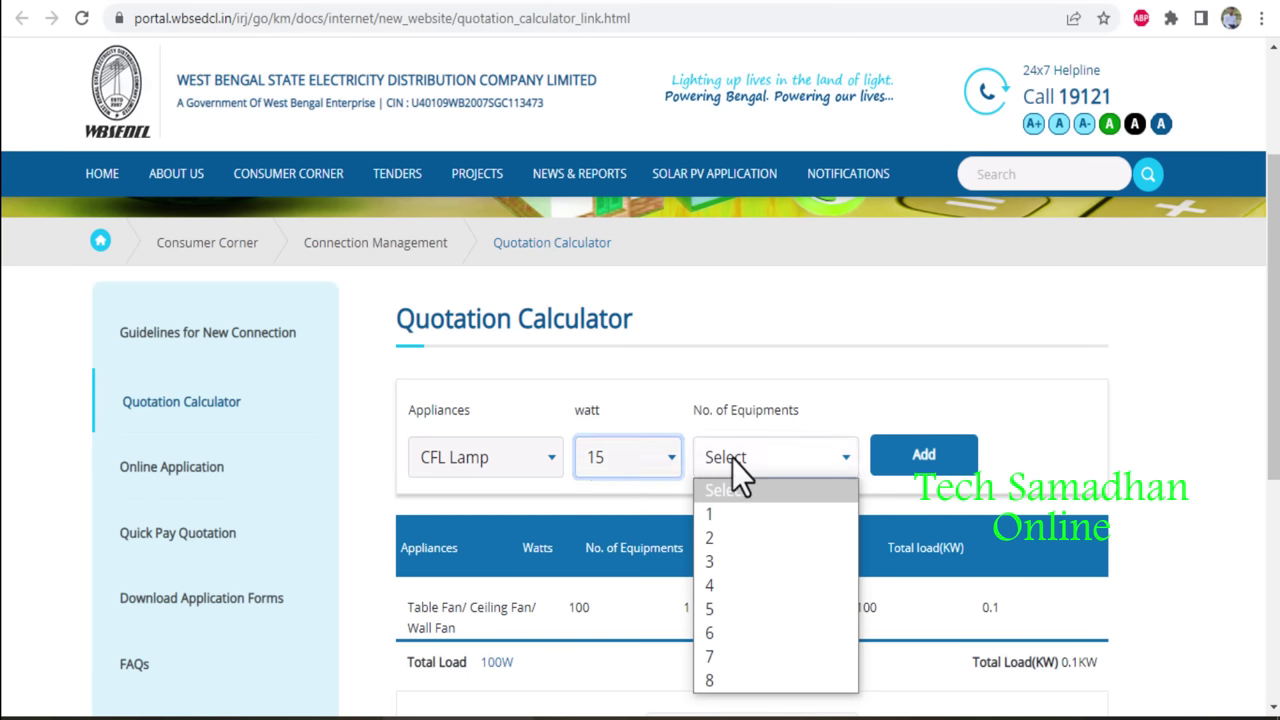
pyautogui.click(723, 605)
pyautogui.click(905, 465)
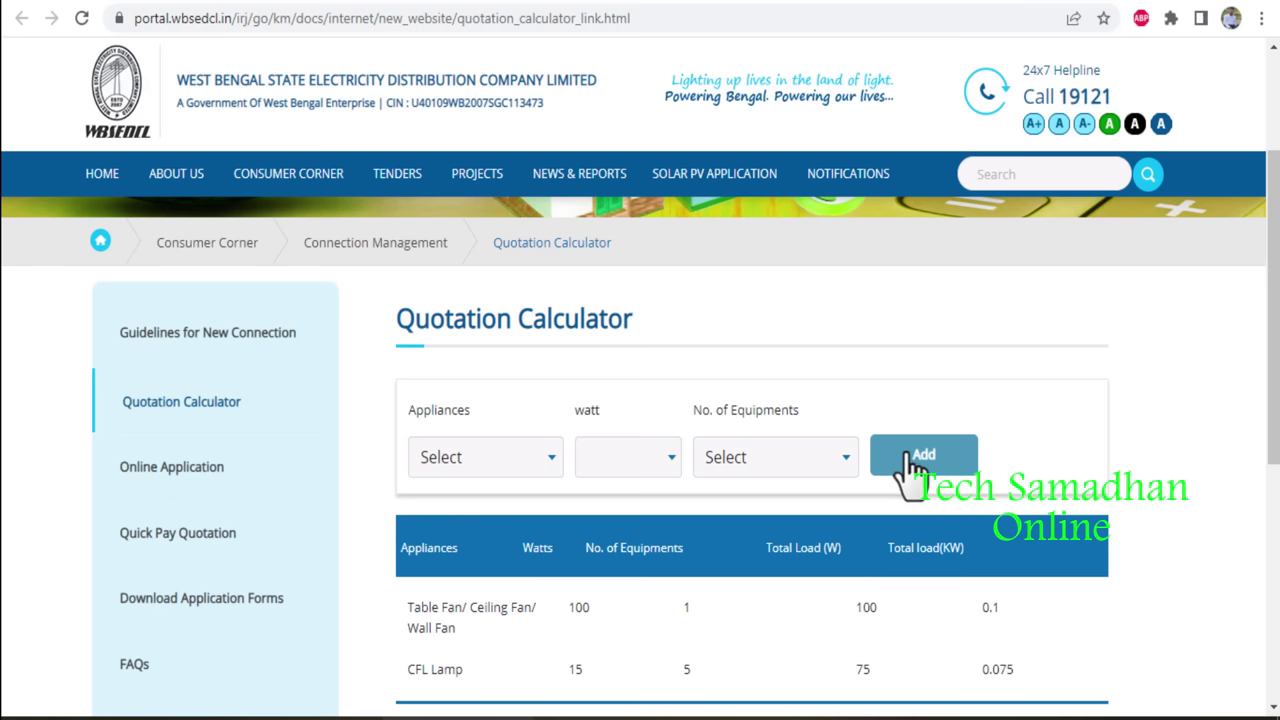
# Add two more 15 W CFL lamps, bringing the total load to 205 W.
pyautogui.scroll(-1, 1263, 606)
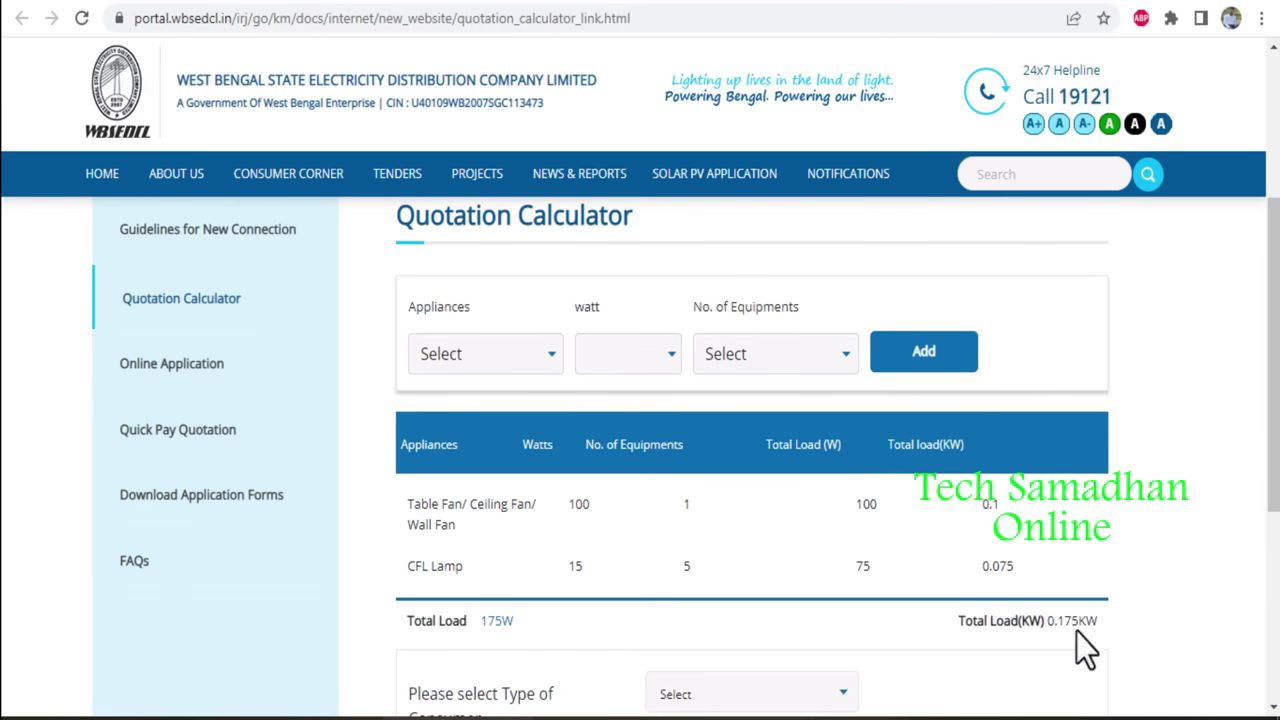
pyautogui.click(545, 362)
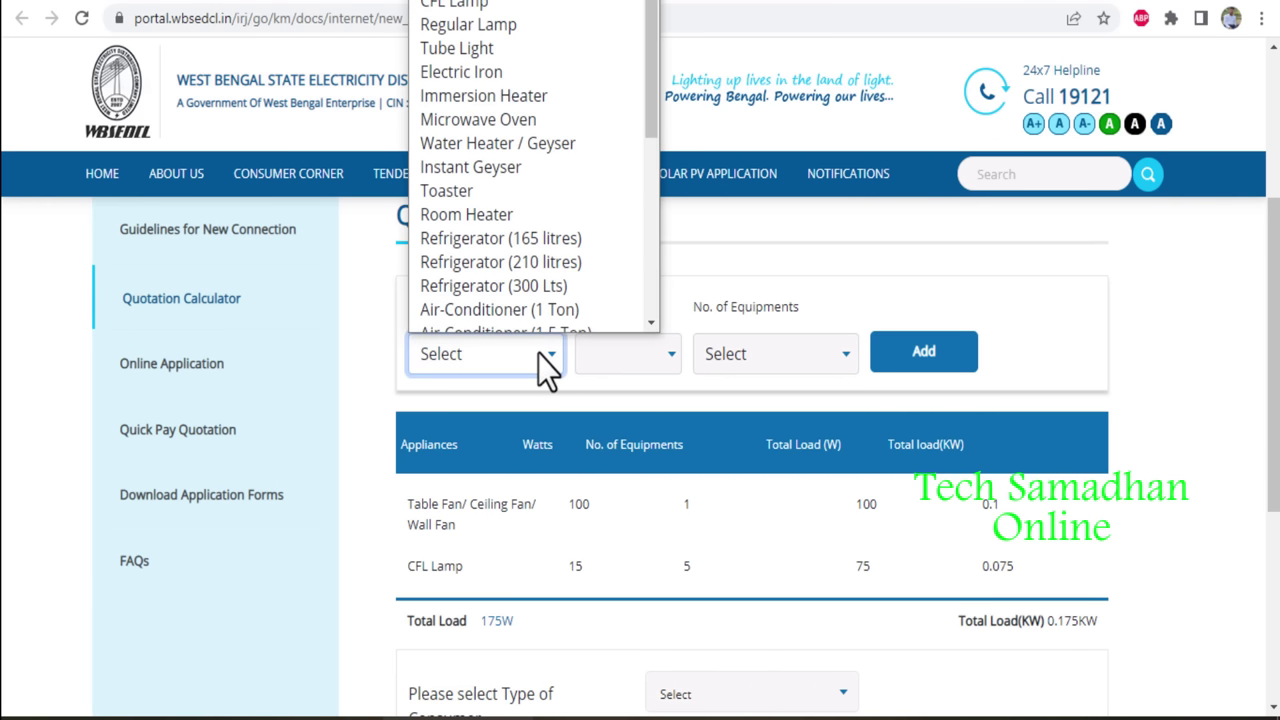
pyautogui.scroll(1, 520, 129)
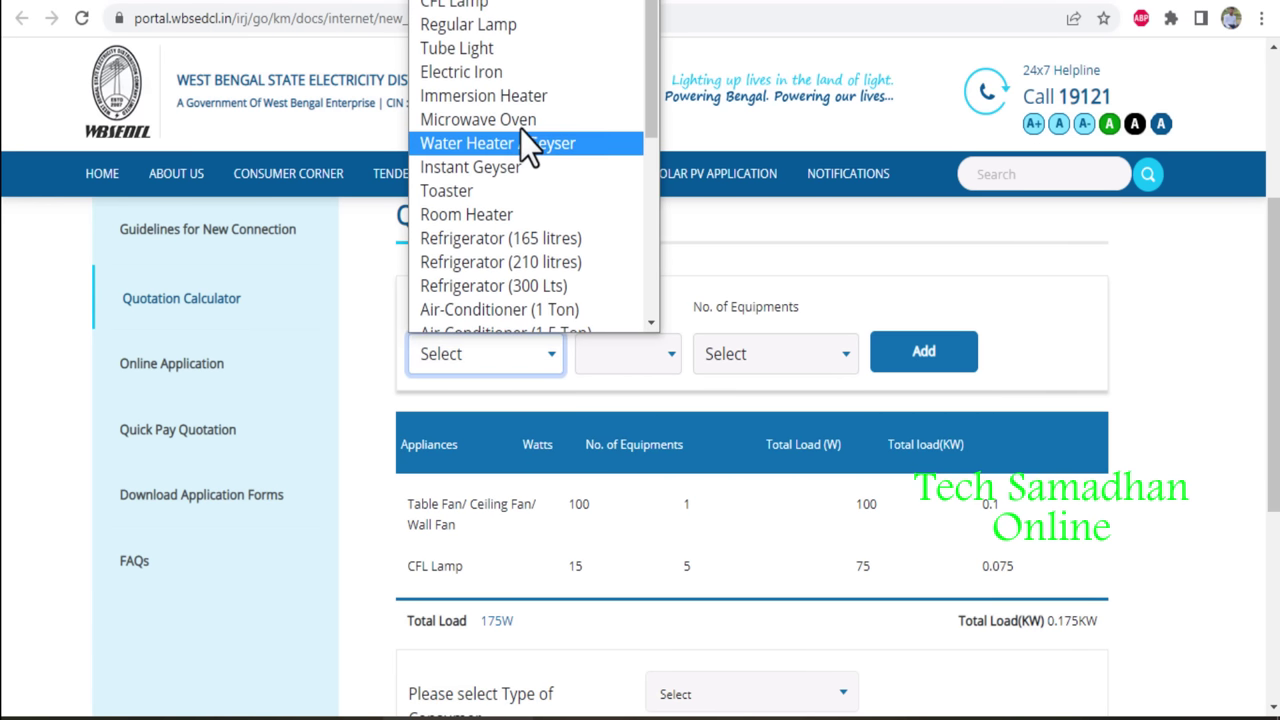
pyautogui.click(489, 56)
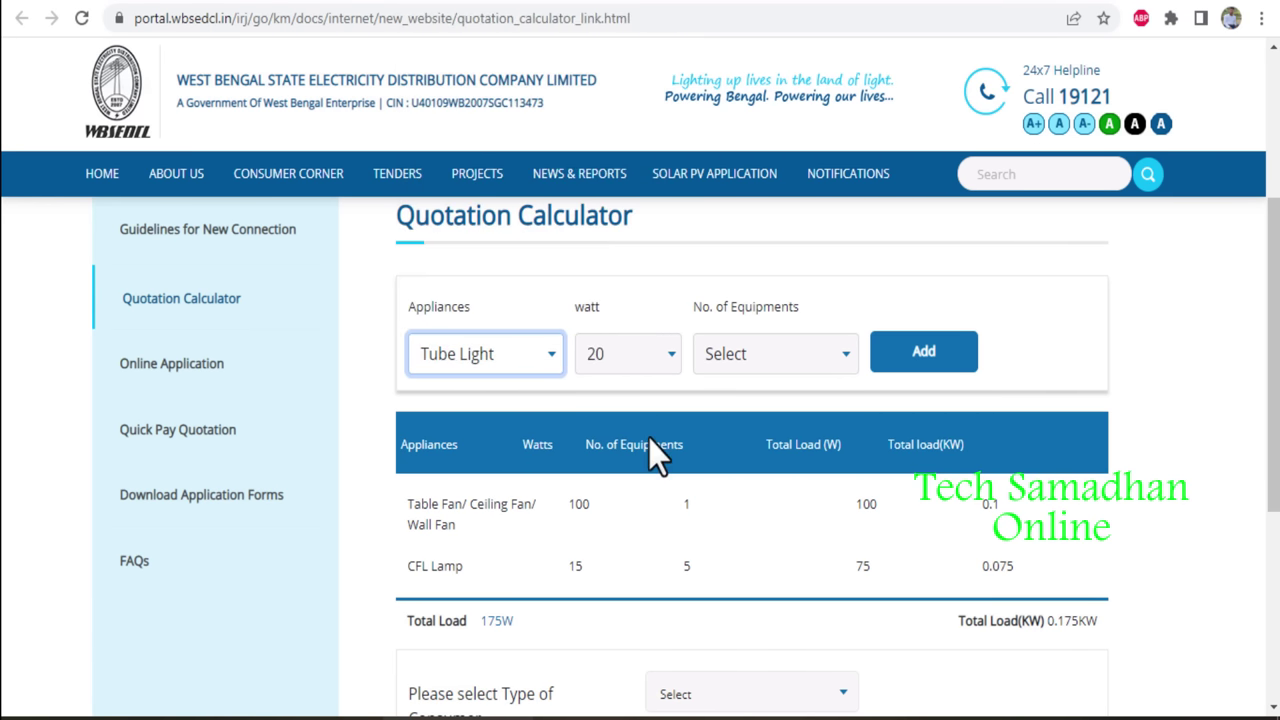
pyautogui.click(662, 356)
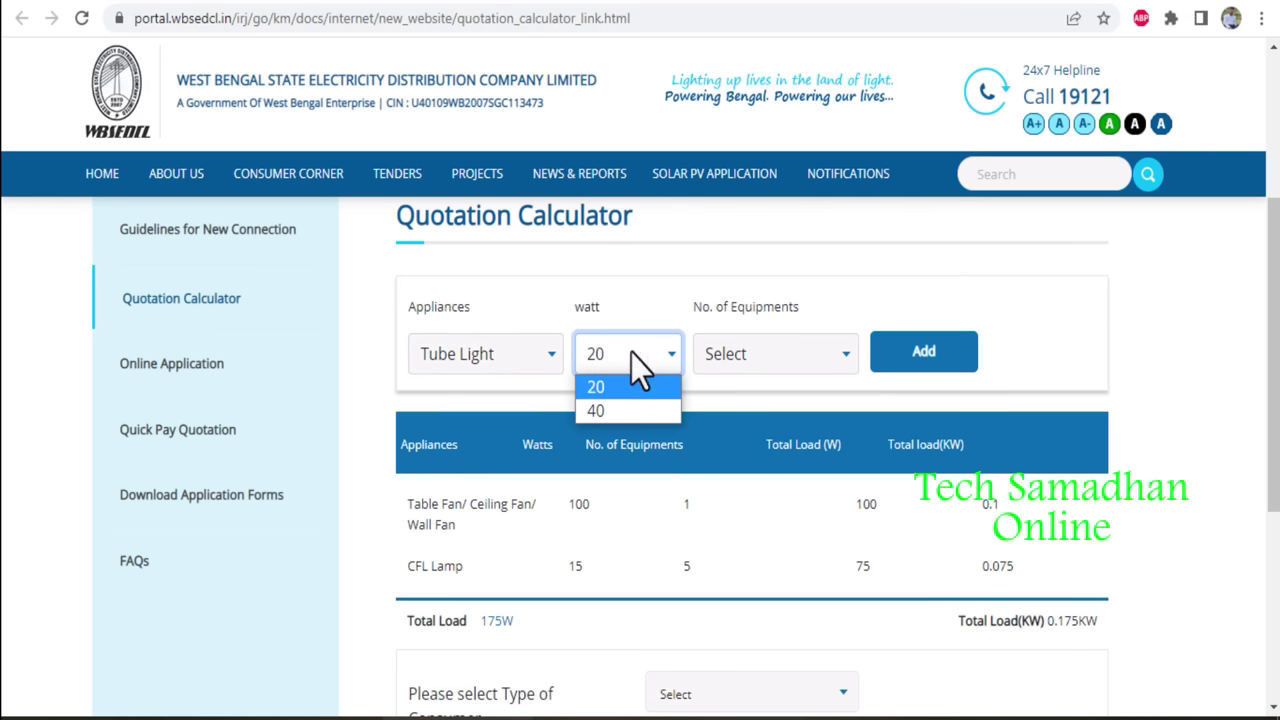
pyautogui.click(629, 312)
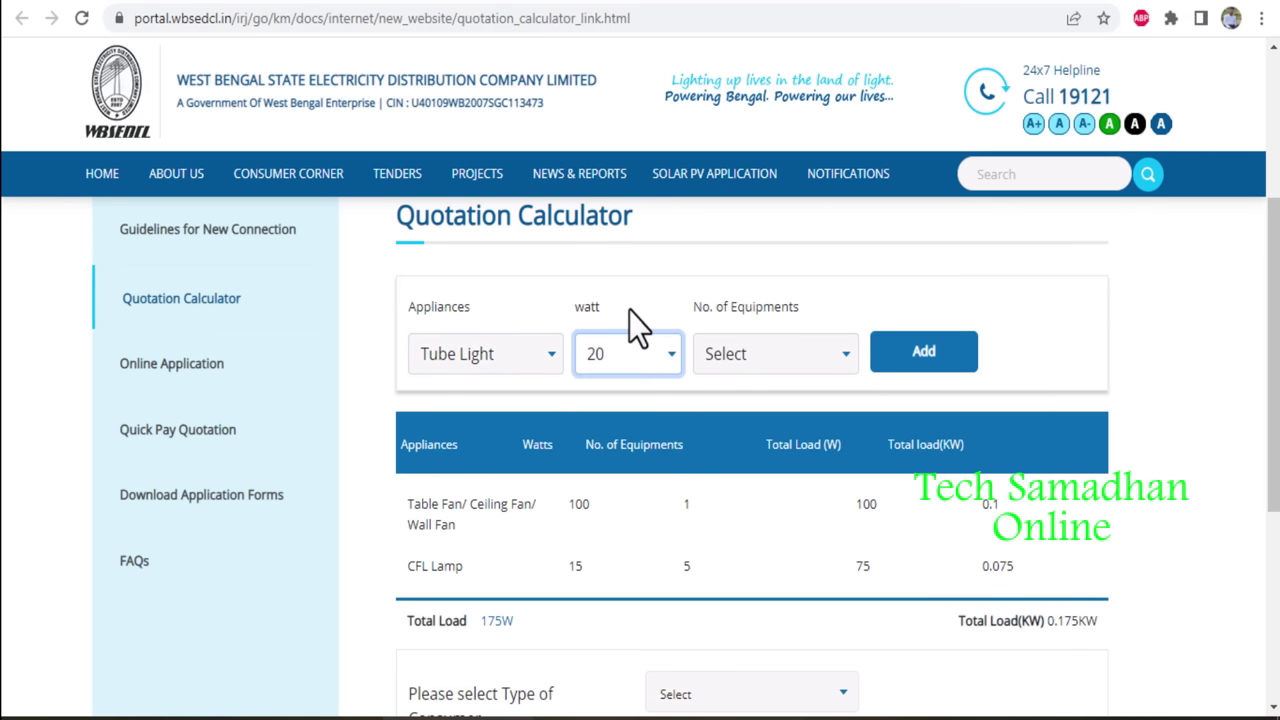
pyautogui.click(529, 359)
pyautogui.click(500, 9)
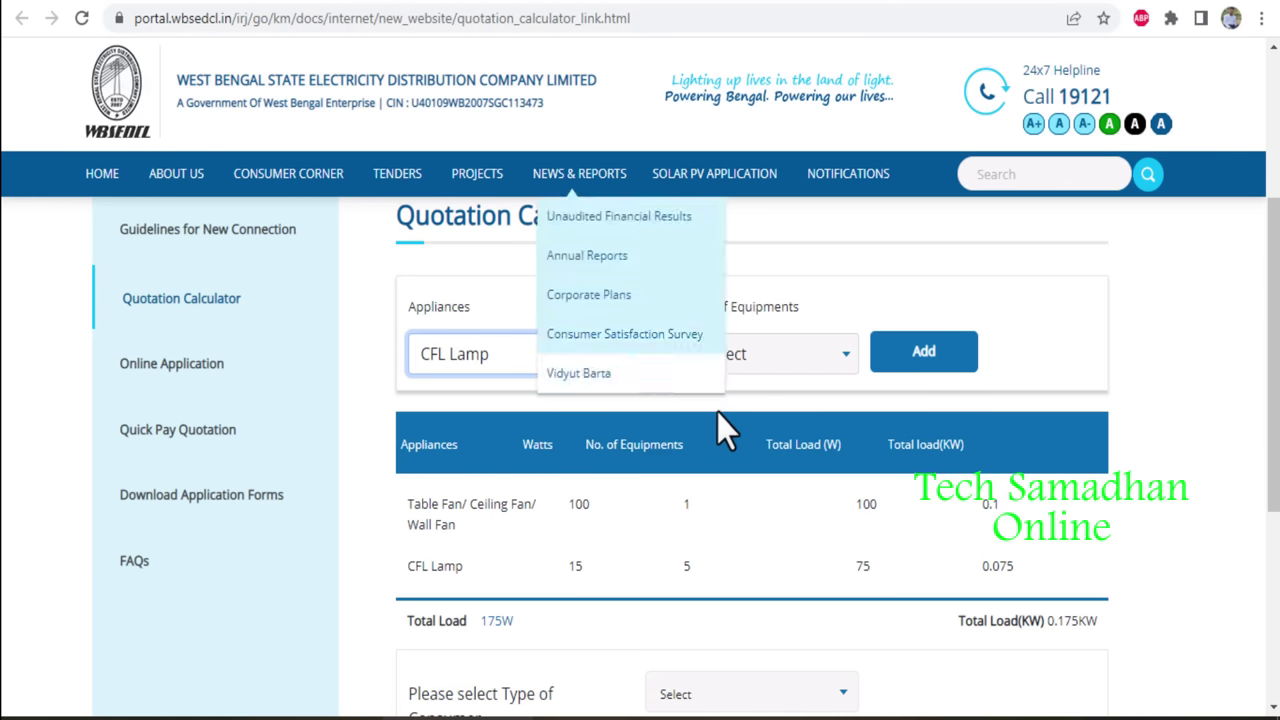
pyautogui.click(628, 354)
pyautogui.click(612, 411)
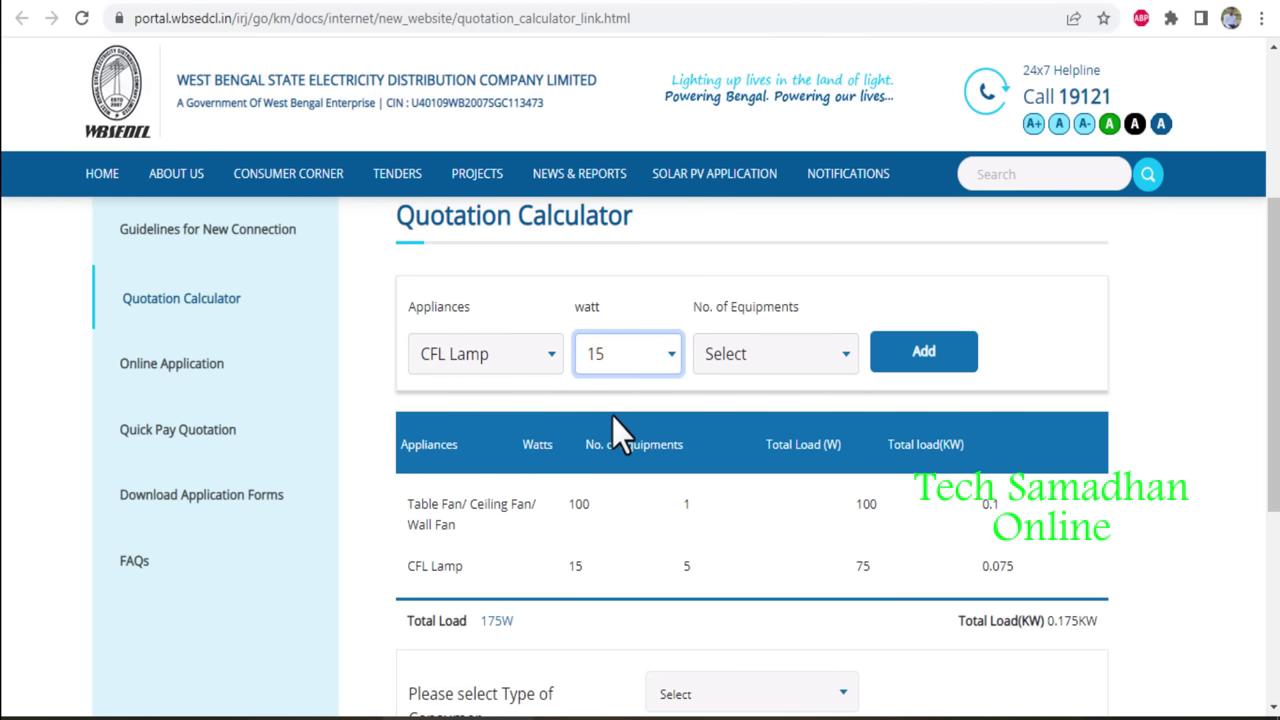
pyautogui.click(770, 354)
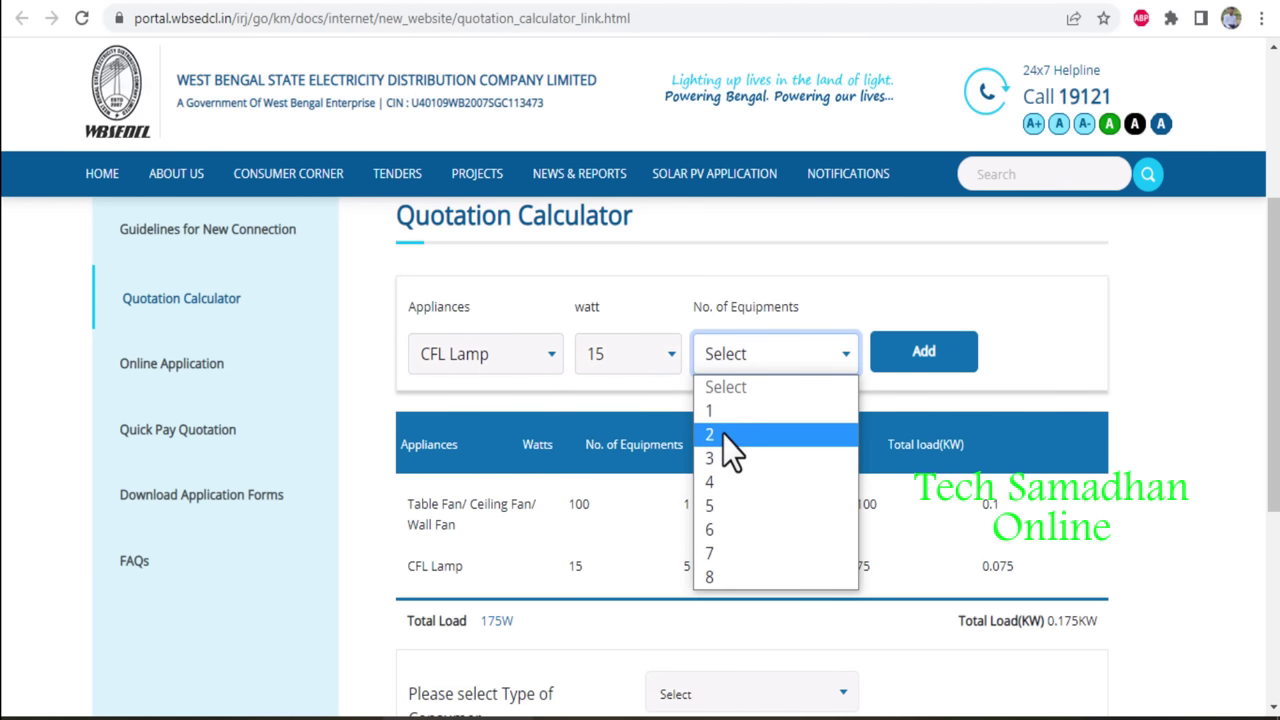
pyautogui.click(723, 434)
pyautogui.click(935, 360)
pyautogui.scroll(-1, 1000, 450)
pyautogui.moveTo(1057, 580); pyautogui.dragTo(1082, 582)
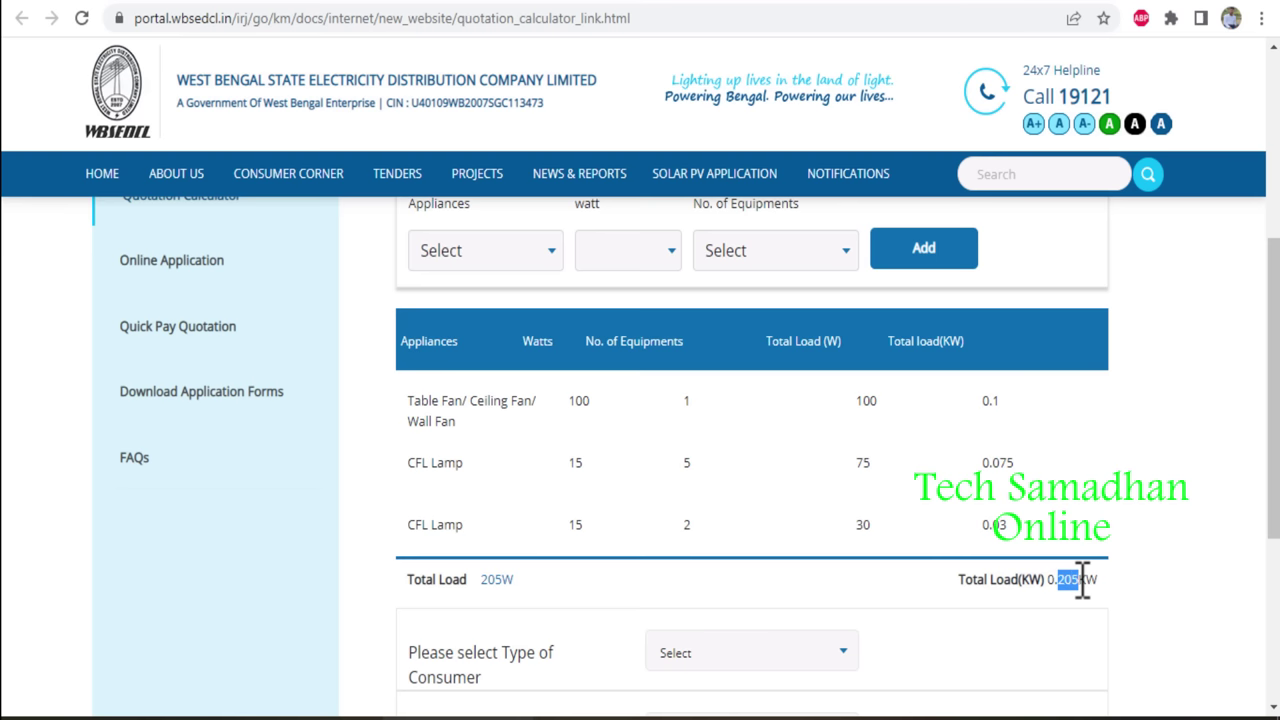
# In the quotation calculator, set the consumer type to DOMESTIC and the category to Urban.
pyautogui.scroll(-2, 1080, 580)
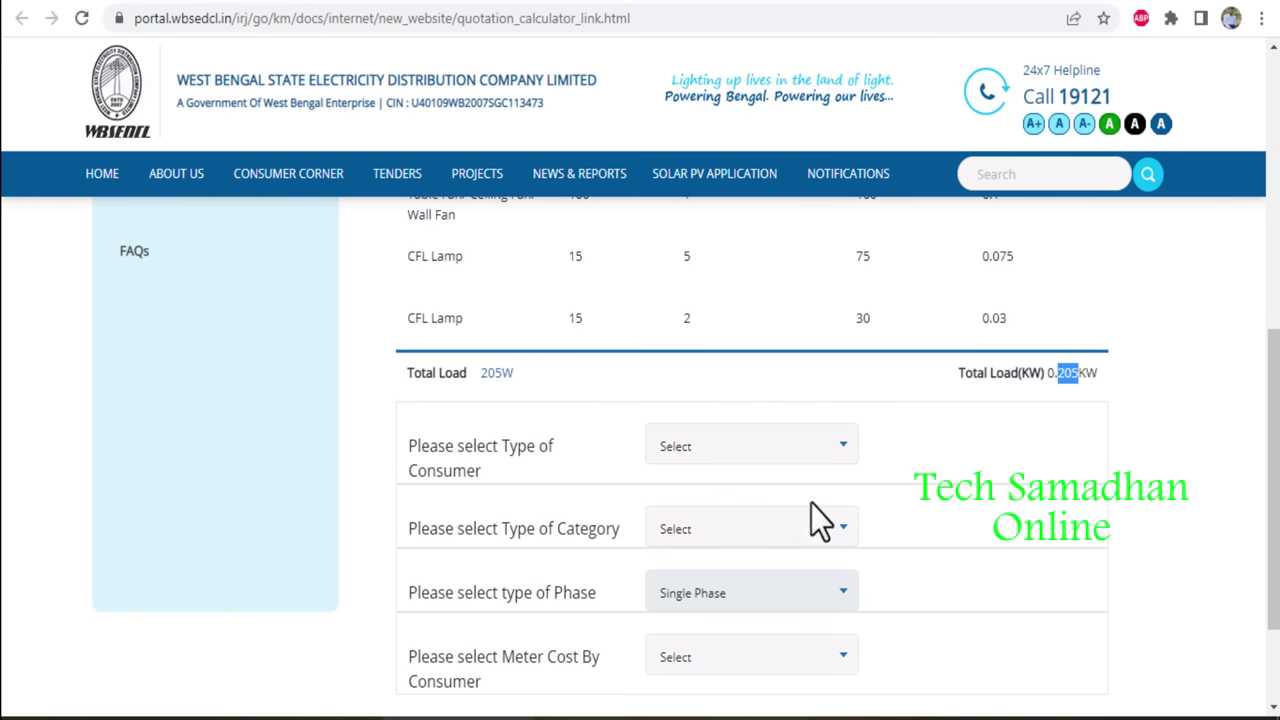
pyautogui.click(766, 458)
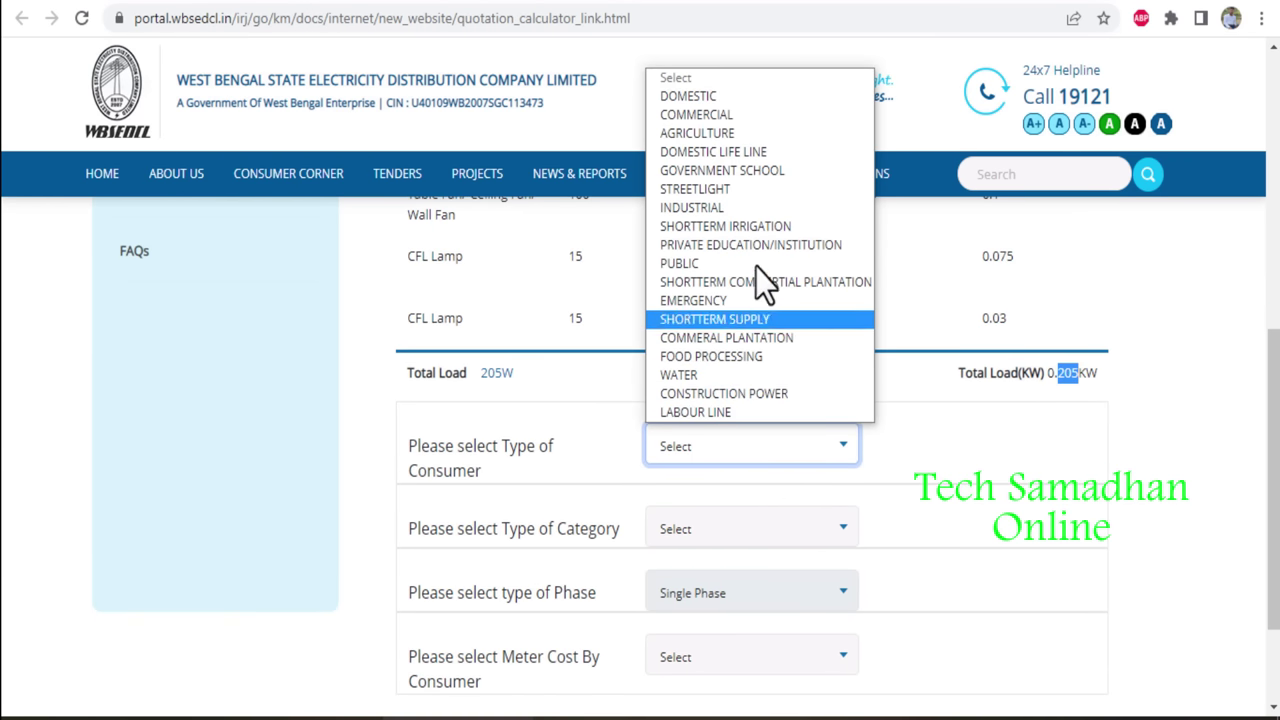
pyautogui.click(787, 97)
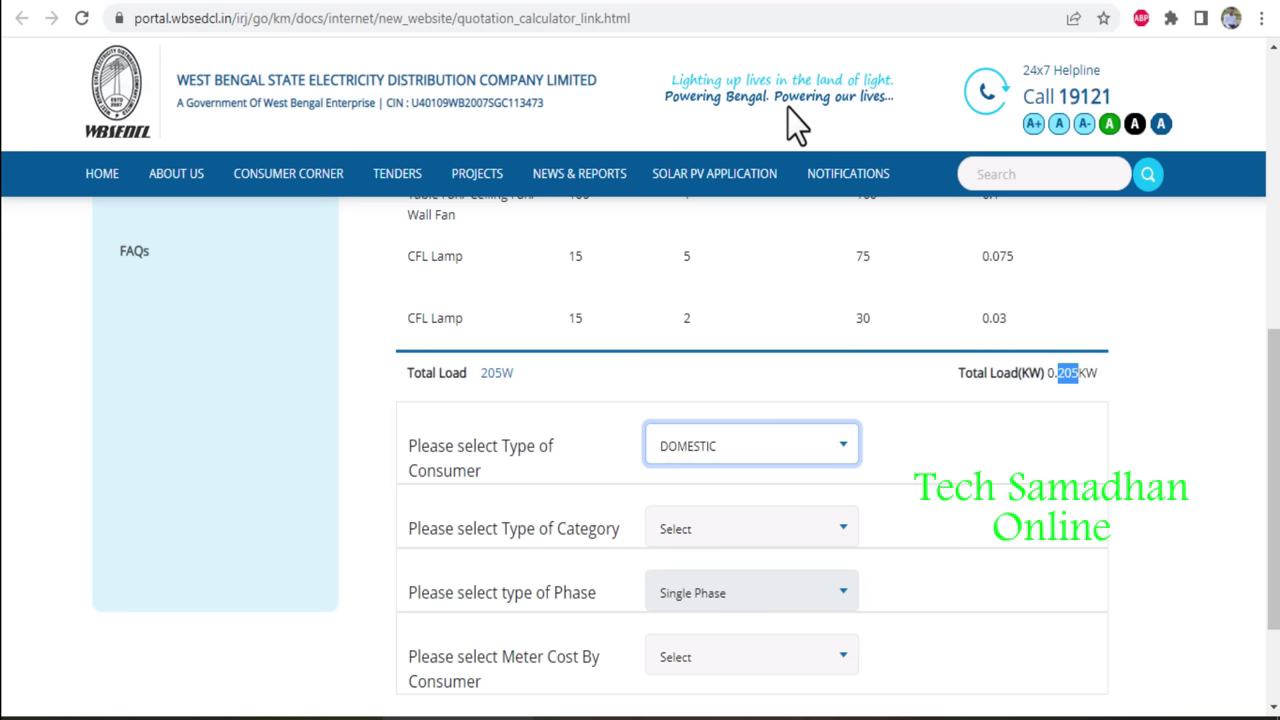
pyautogui.click(747, 533)
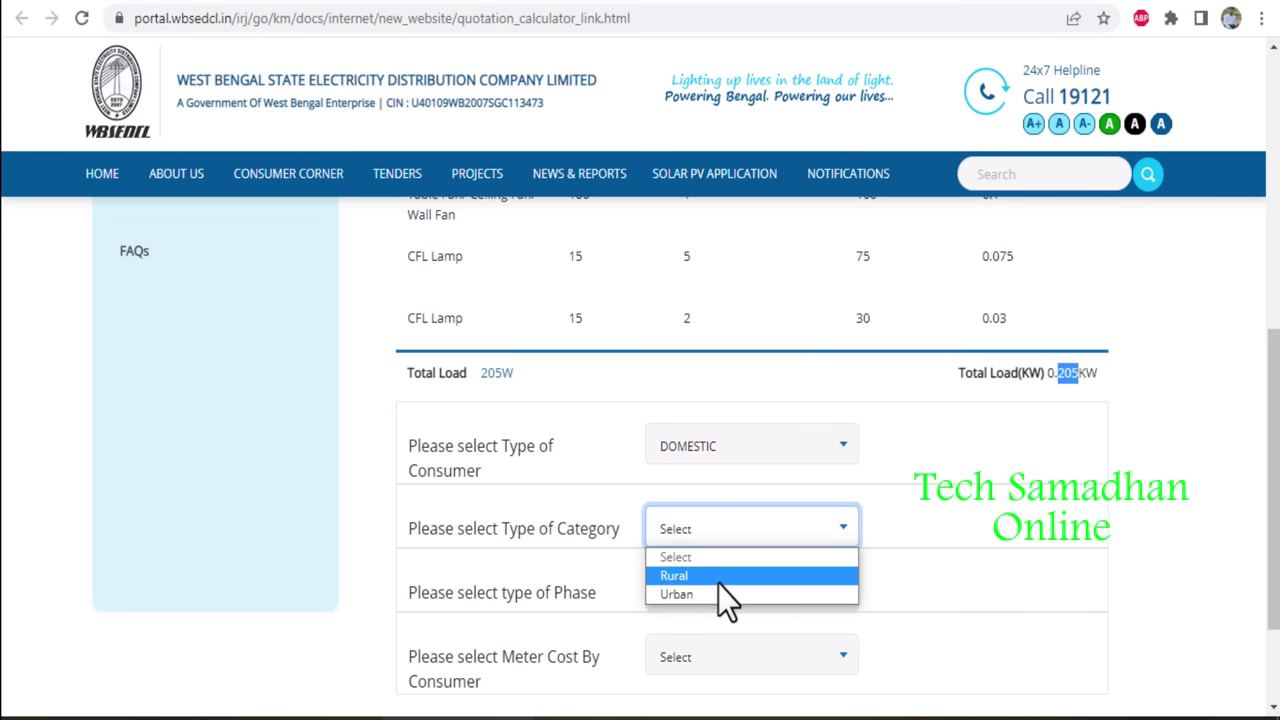
pyautogui.click(712, 595)
# Set Meter Cost By Consumer to No, view the Rs. 654 quotation, then return to the form.
pyautogui.scroll(-3, 983, 565)
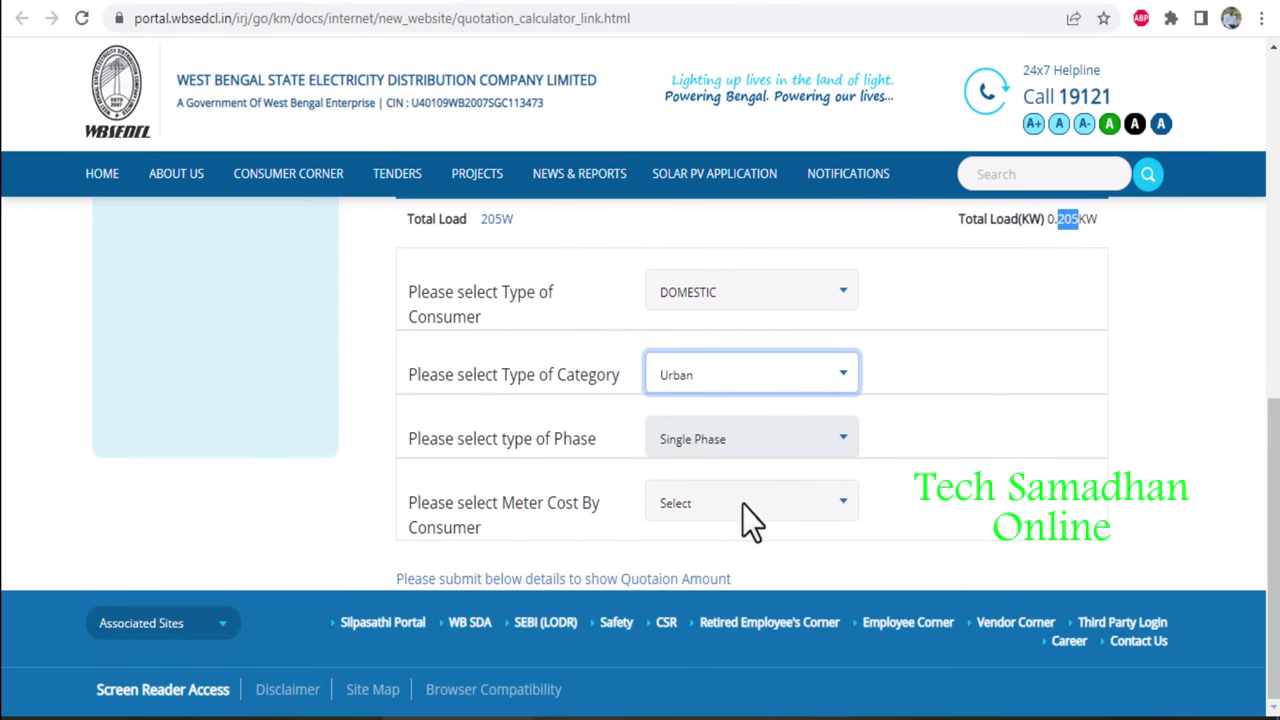
pyautogui.click(745, 444)
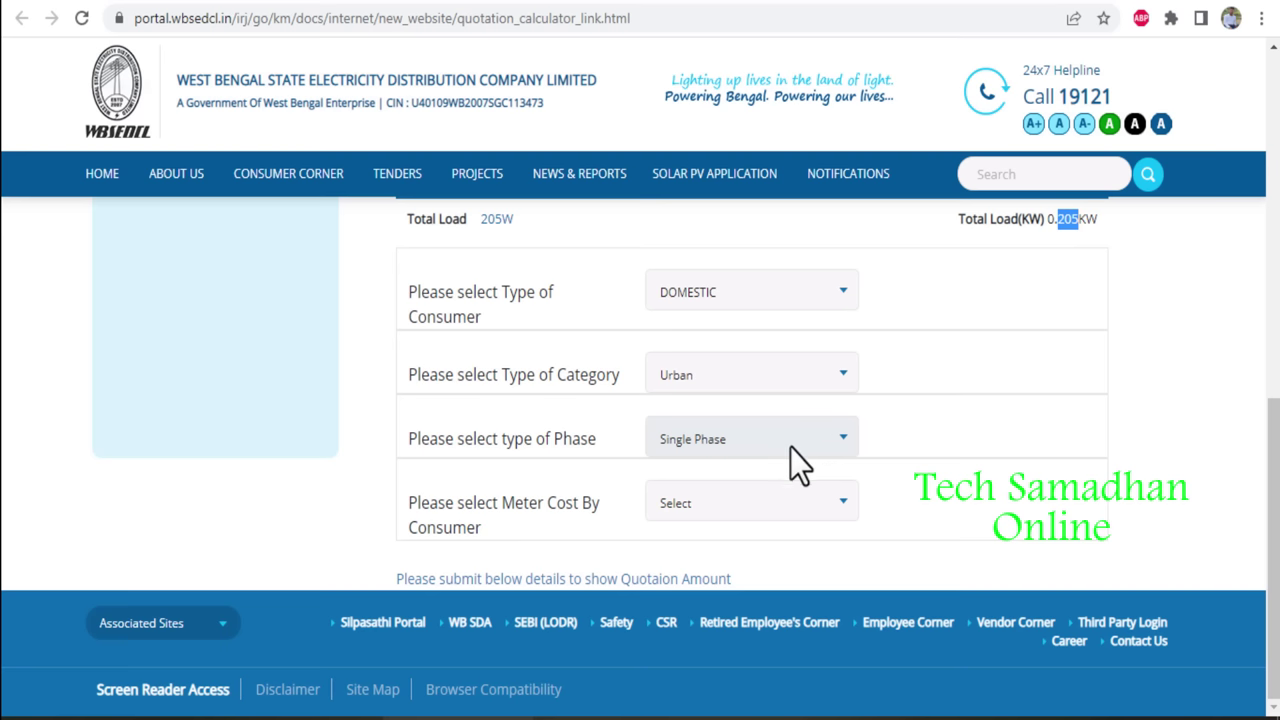
pyautogui.click(739, 505)
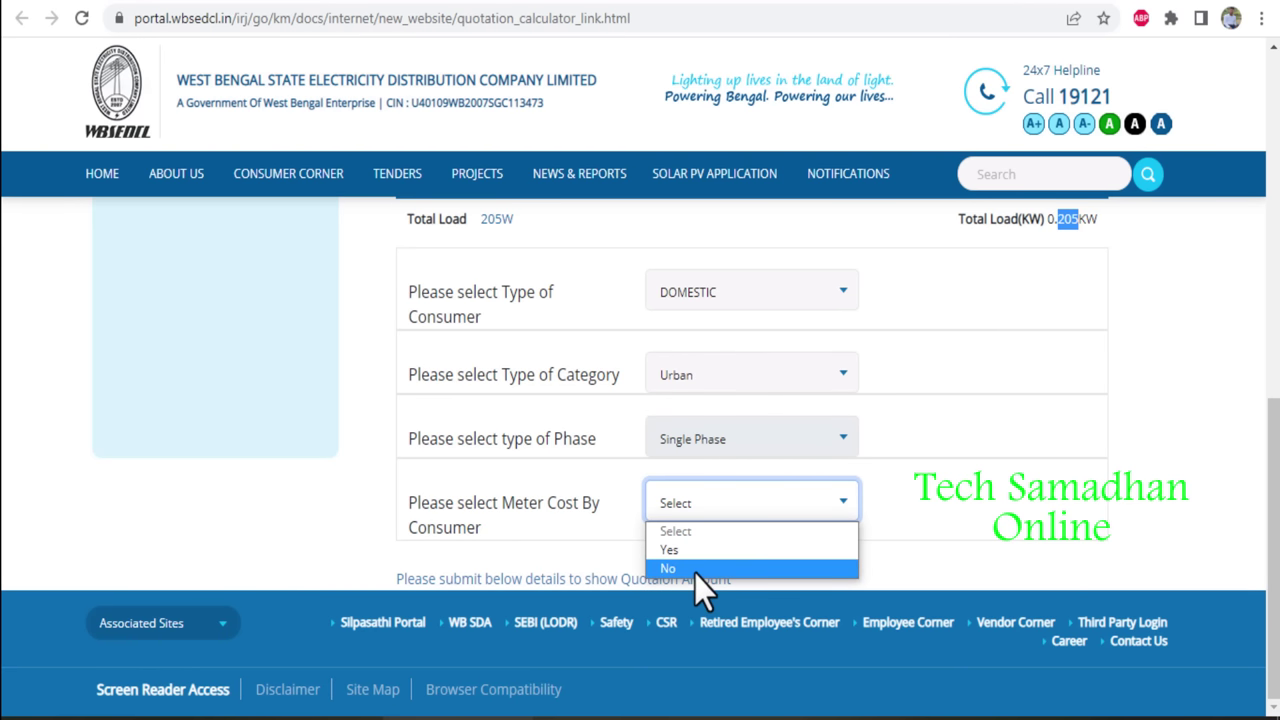
pyautogui.click(696, 570)
pyautogui.click(681, 580)
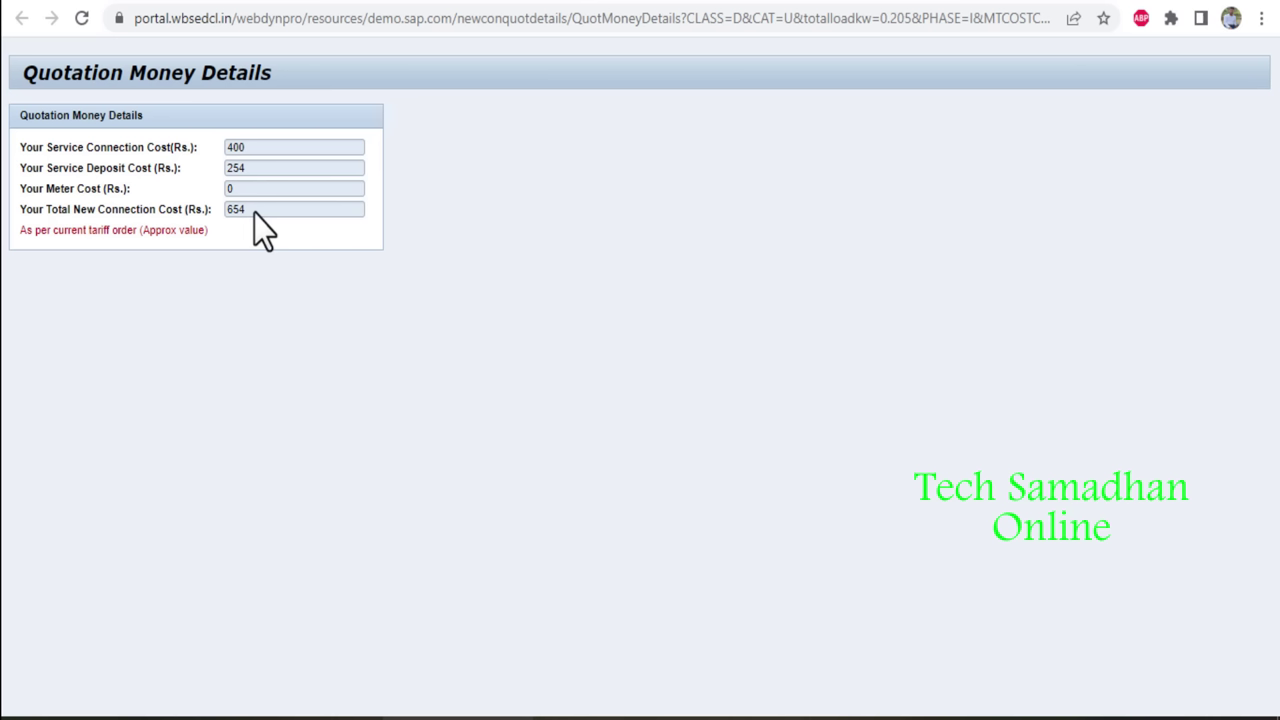
pyautogui.click(545, 3)
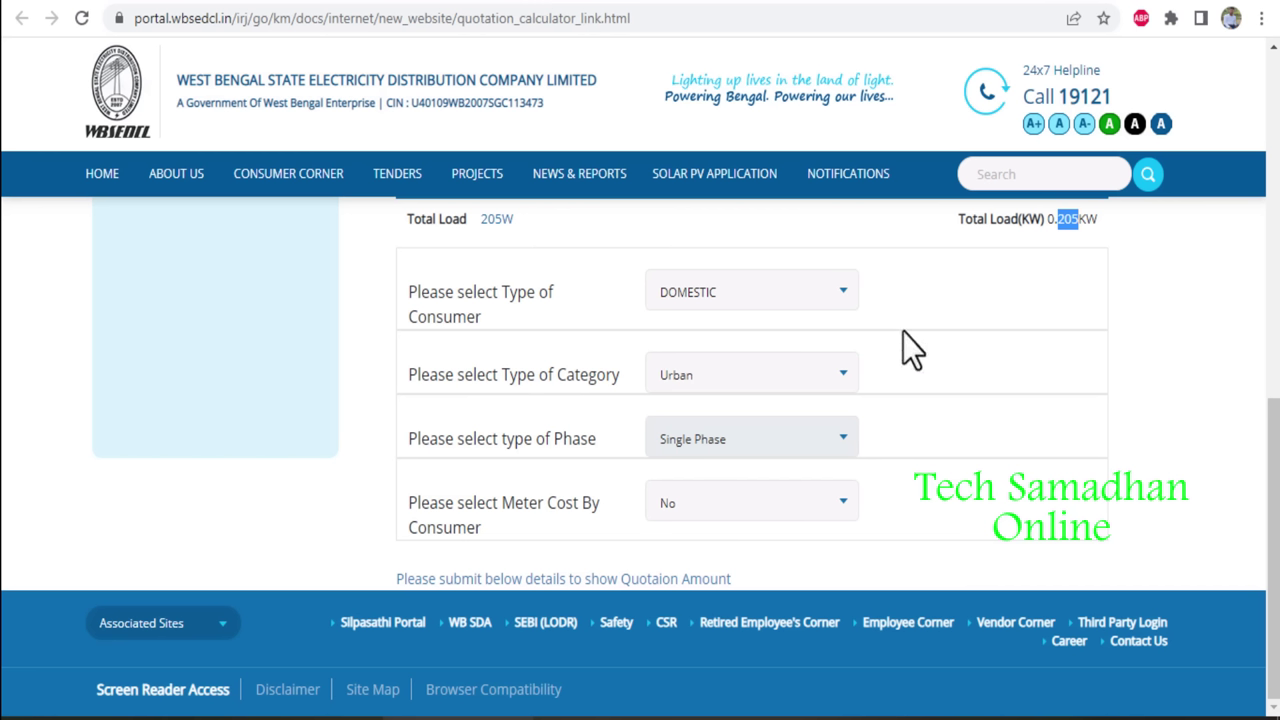
pyautogui.click(340, 3)
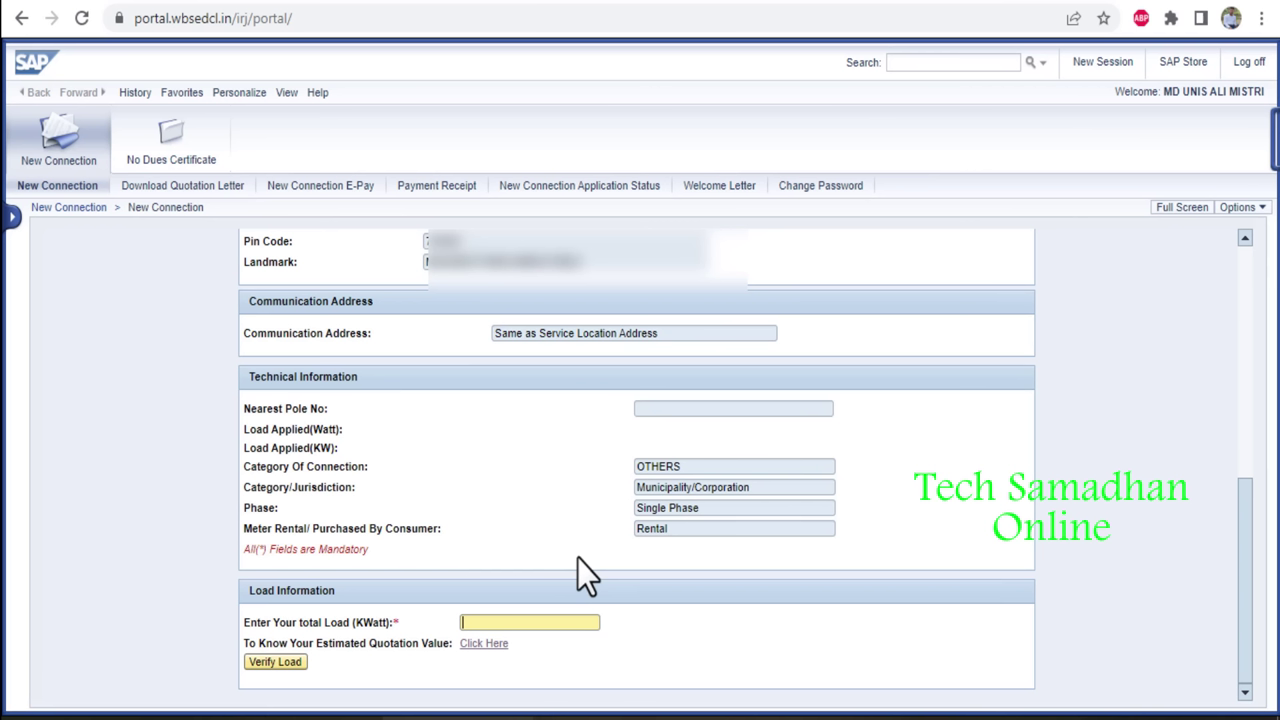
# Enter 0.200 kW as the total load and verify it, giving a 200 W Load Applied.
pyautogui.write('200')
pyautogui.click(682, 630)
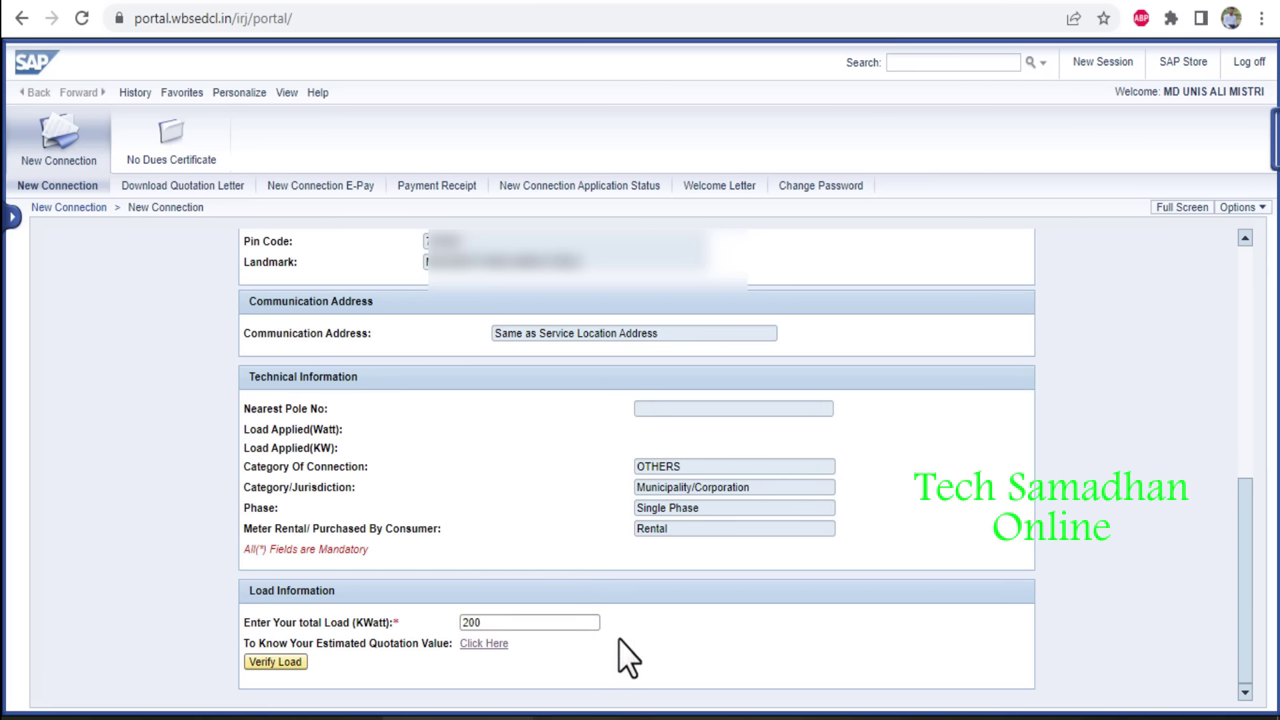
pyautogui.click(469, 620)
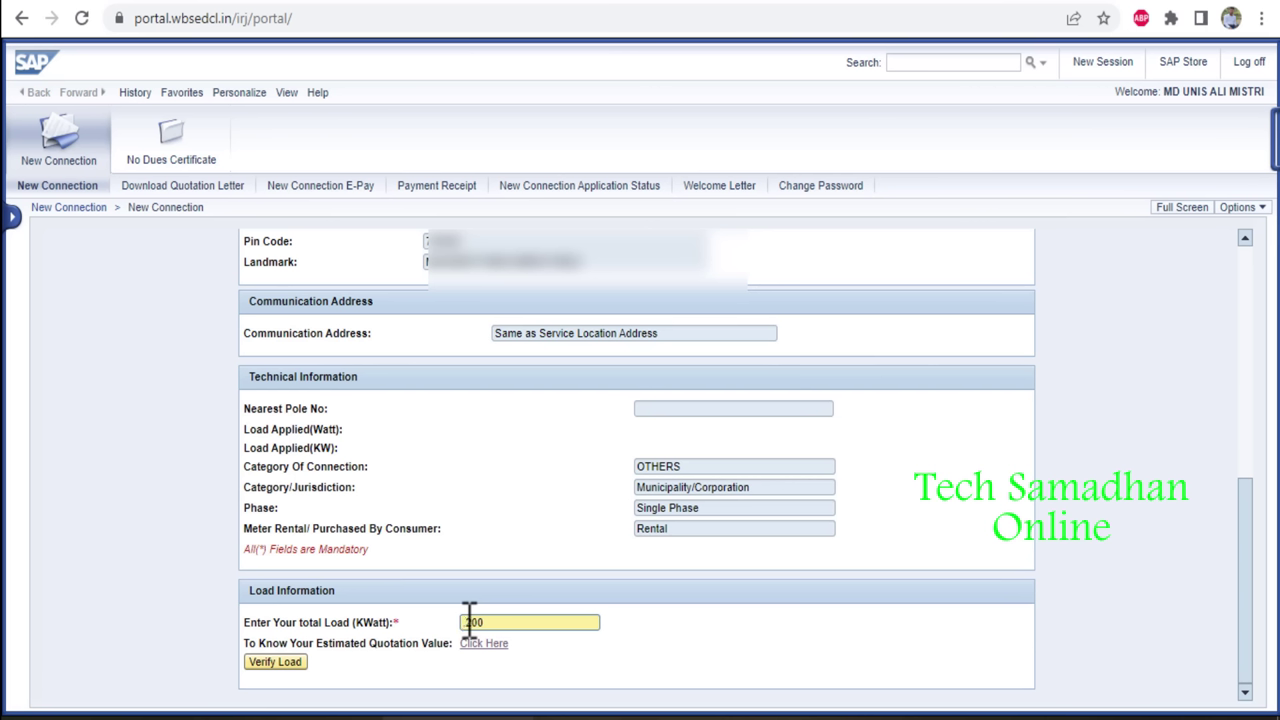
pyautogui.write('0.')
pyautogui.click(689, 656)
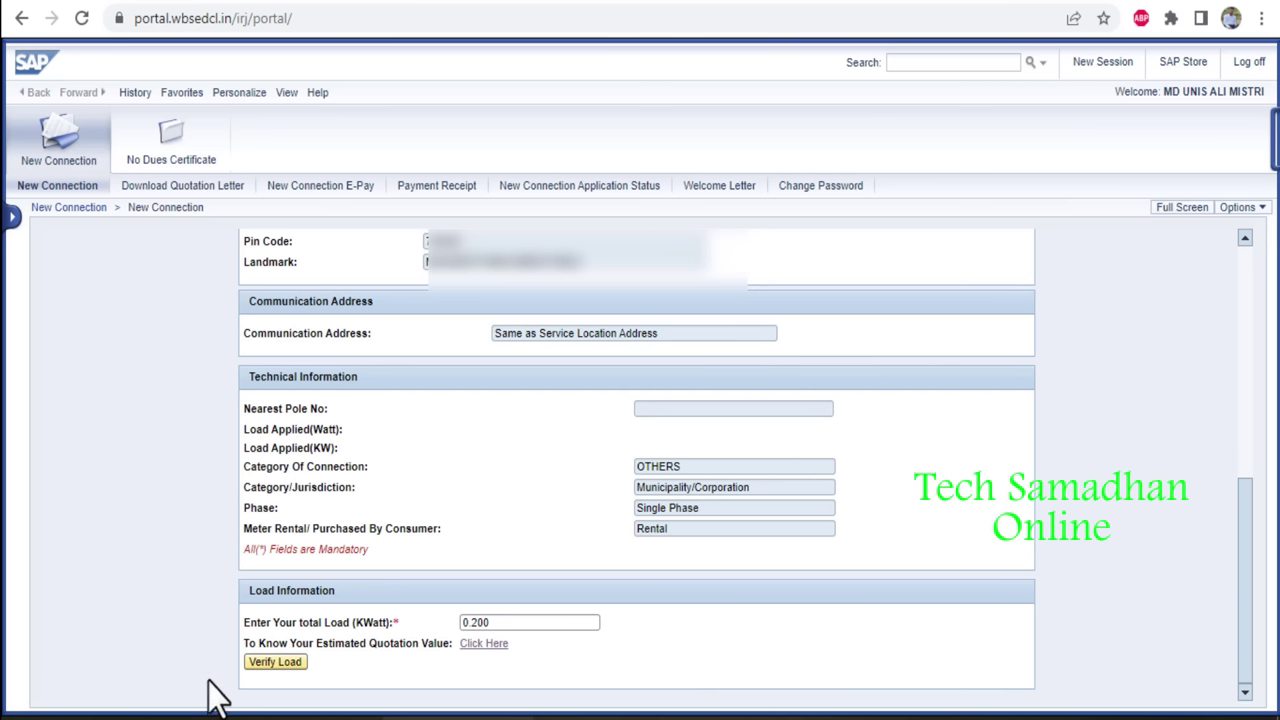
pyautogui.click(277, 664)
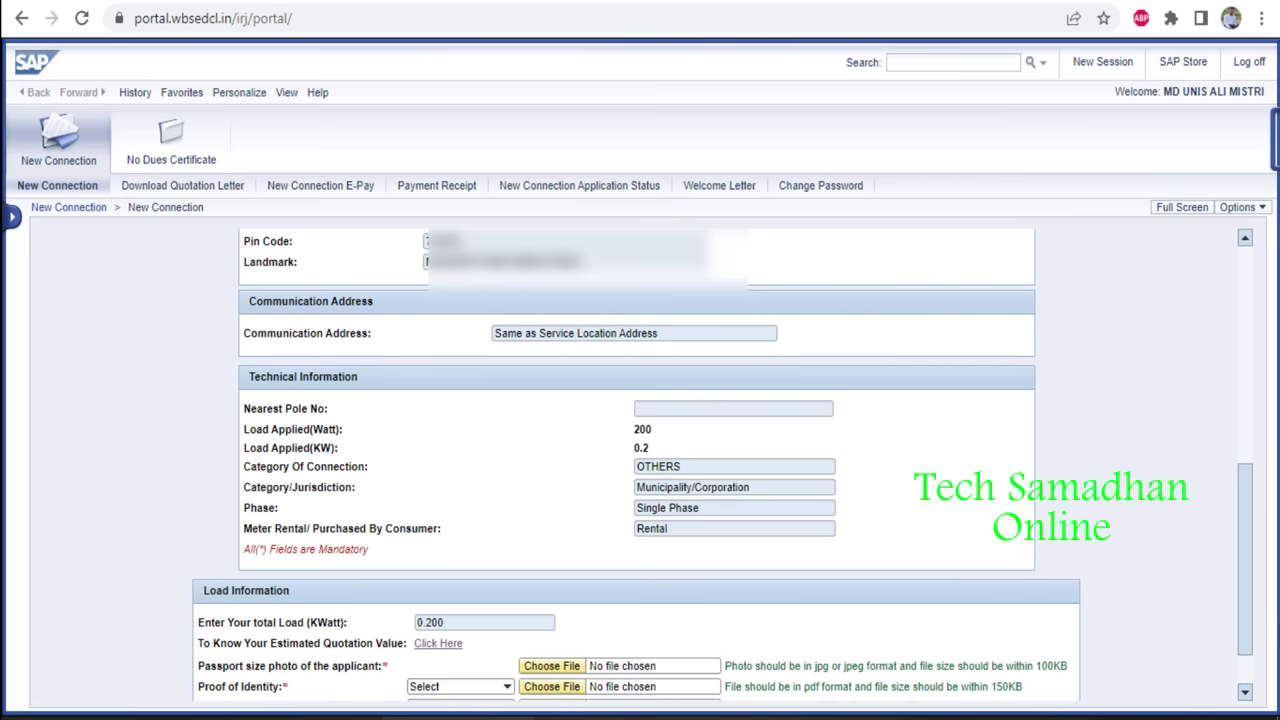
# Choose Voter Card for Proof of Identity and Sale Deed for Proof of ownership.
pyautogui.scroll(-1, 1251, 585)
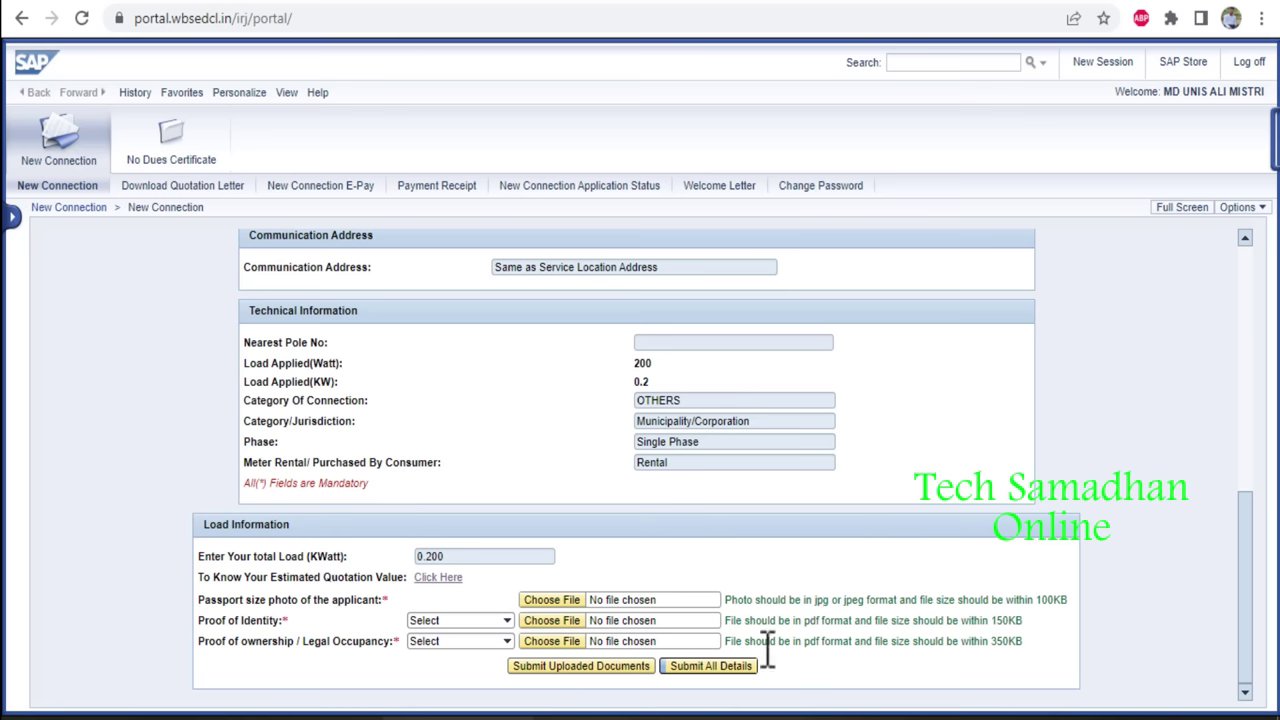
pyautogui.click(469, 620)
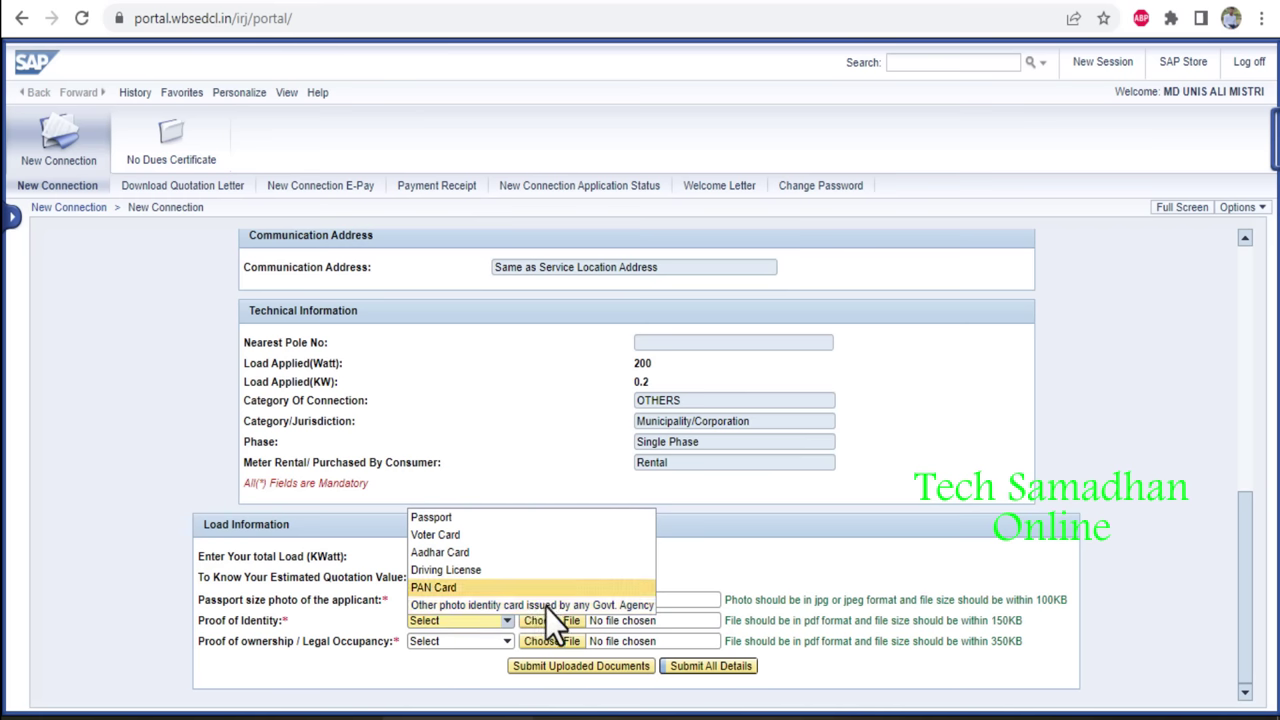
pyautogui.click(454, 536)
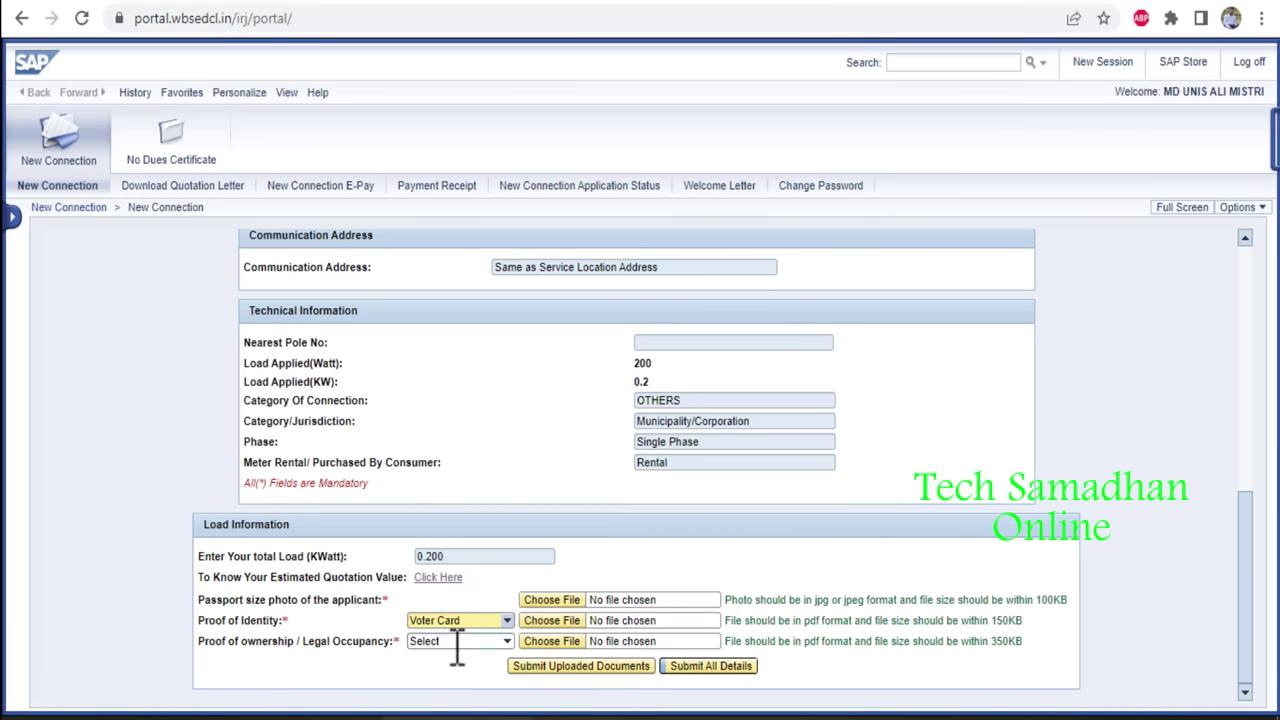
pyautogui.click(457, 643)
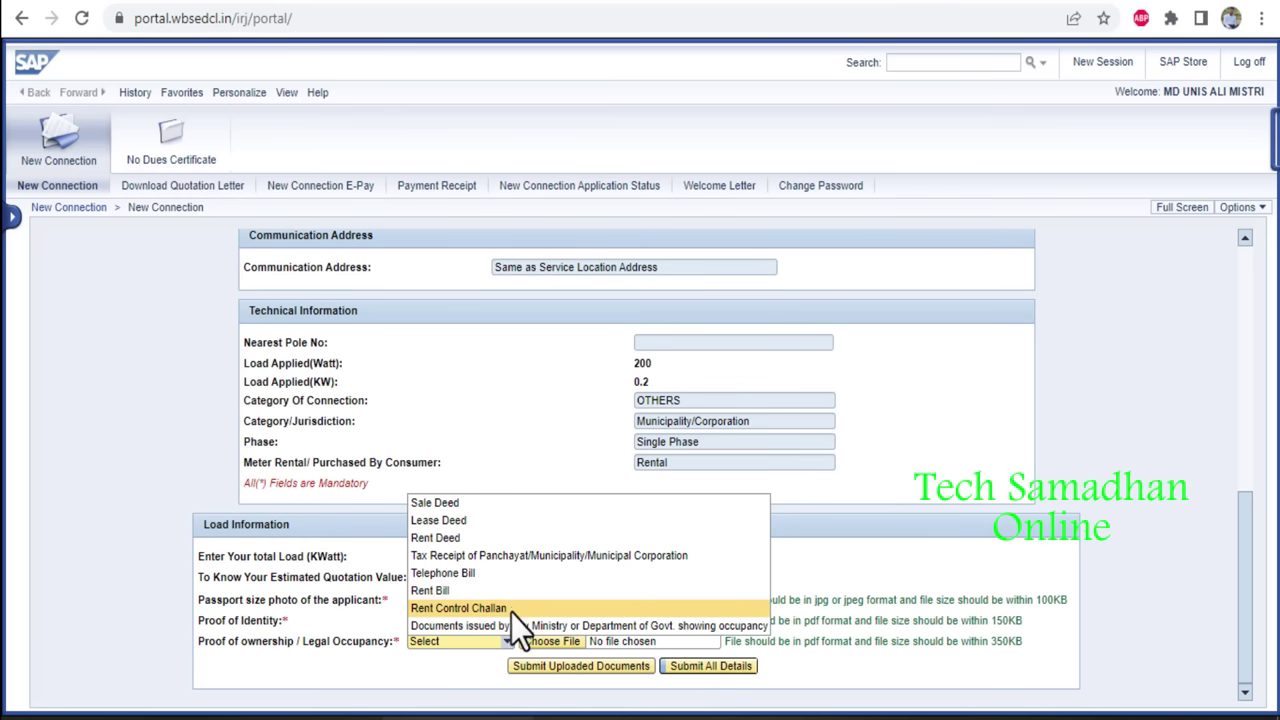
pyautogui.click(460, 507)
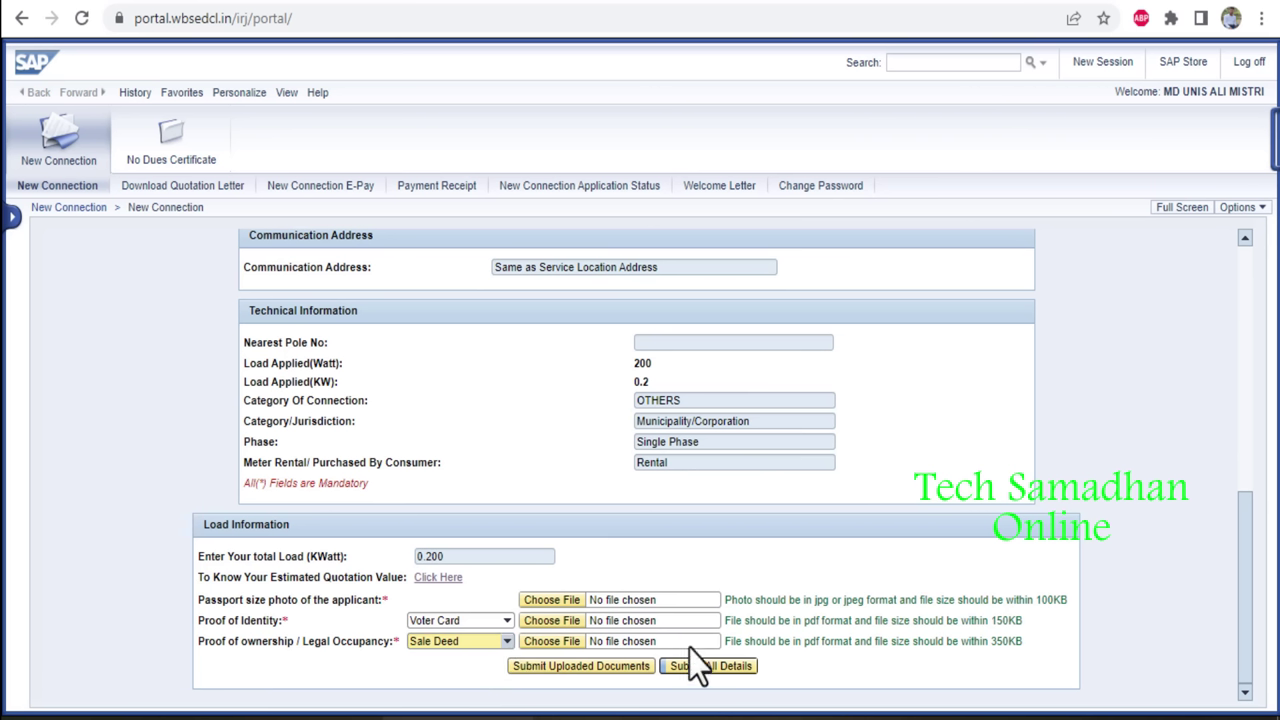
# Upload the passport photo, voter.pdf and land.pdf, then check the identity proof's view link.
pyautogui.click(989, 648)
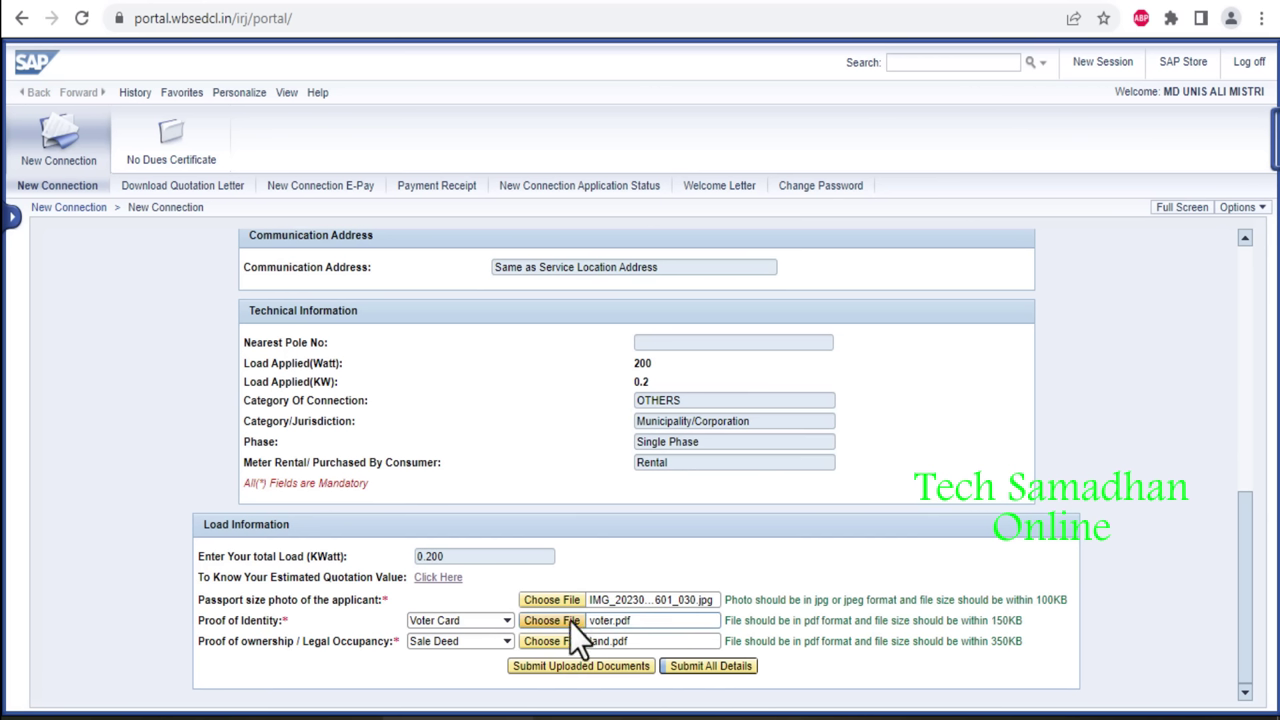
pyautogui.click(590, 672)
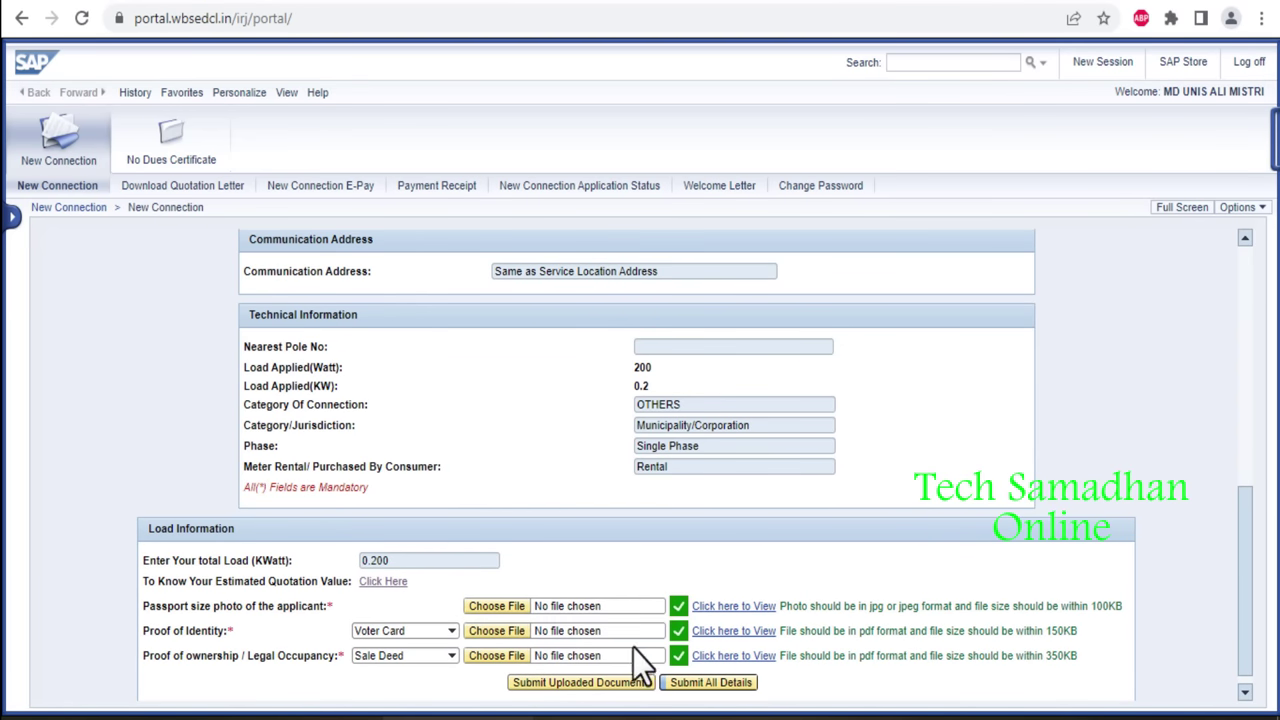
pyautogui.click(724, 632)
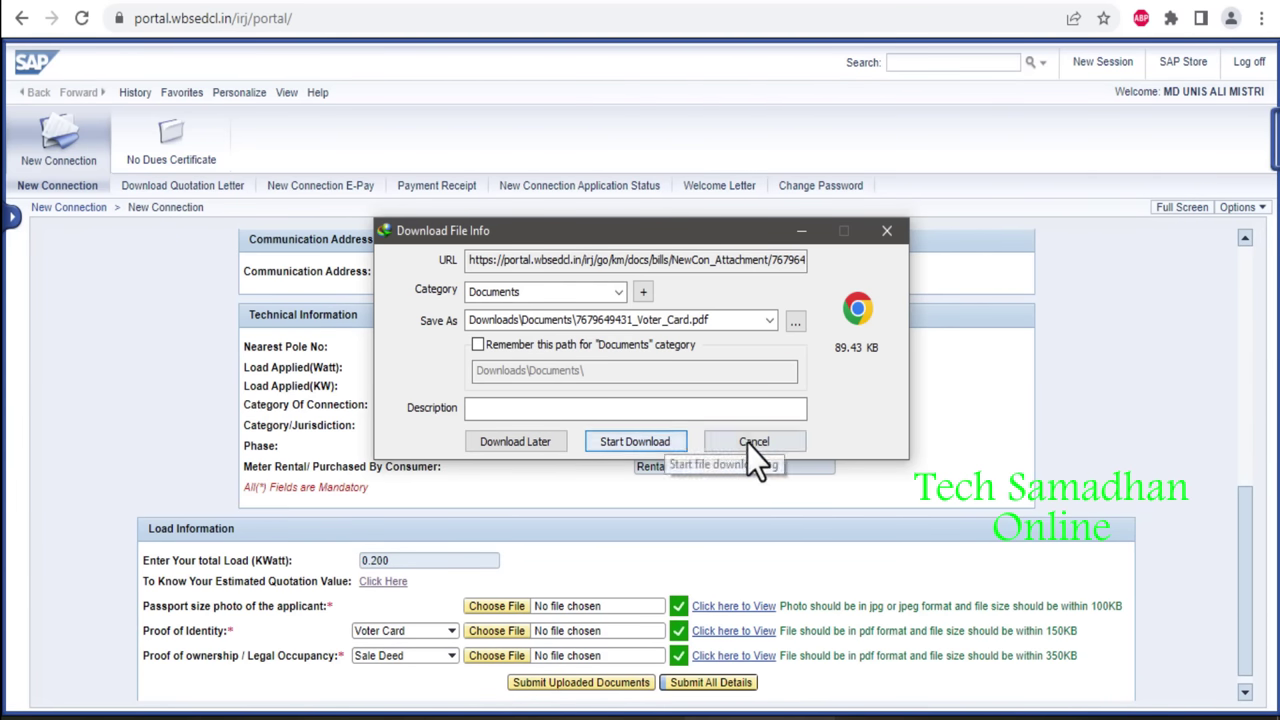
pyautogui.click(752, 445)
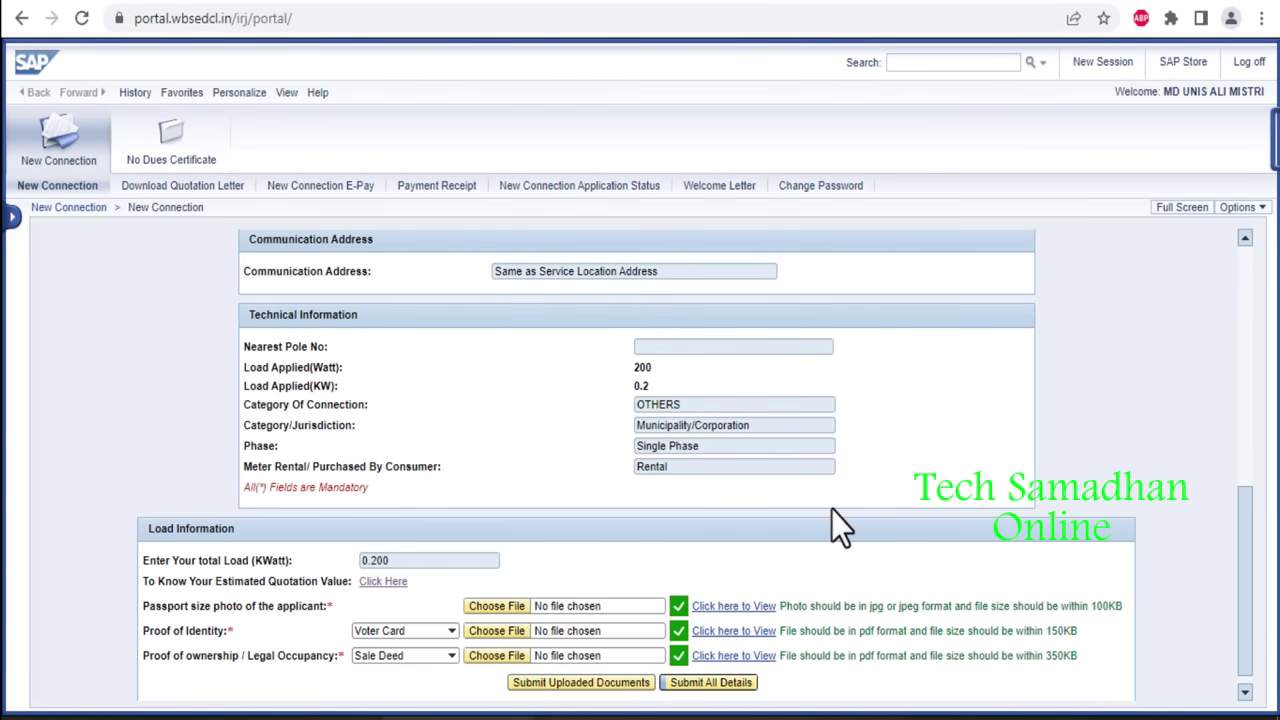
# Submit all application details, then download and open the New Connection Form PDF.
pyautogui.click(712, 683)
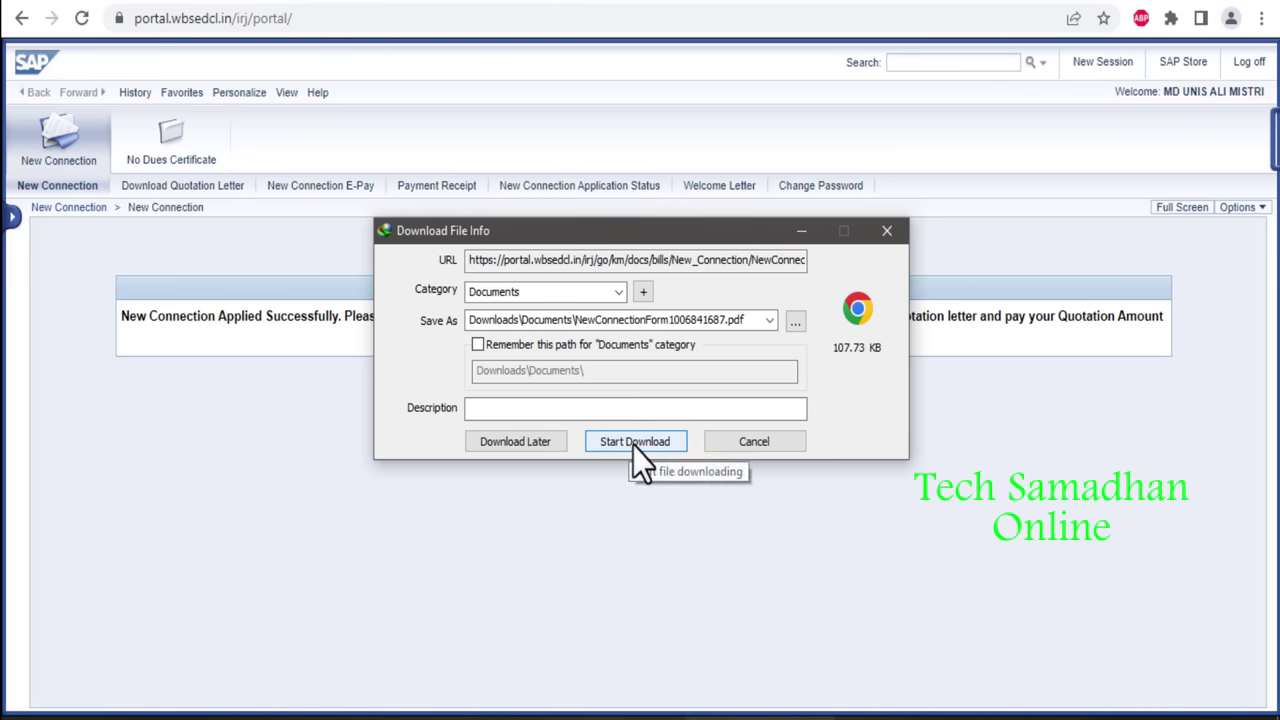
pyautogui.click(633, 445)
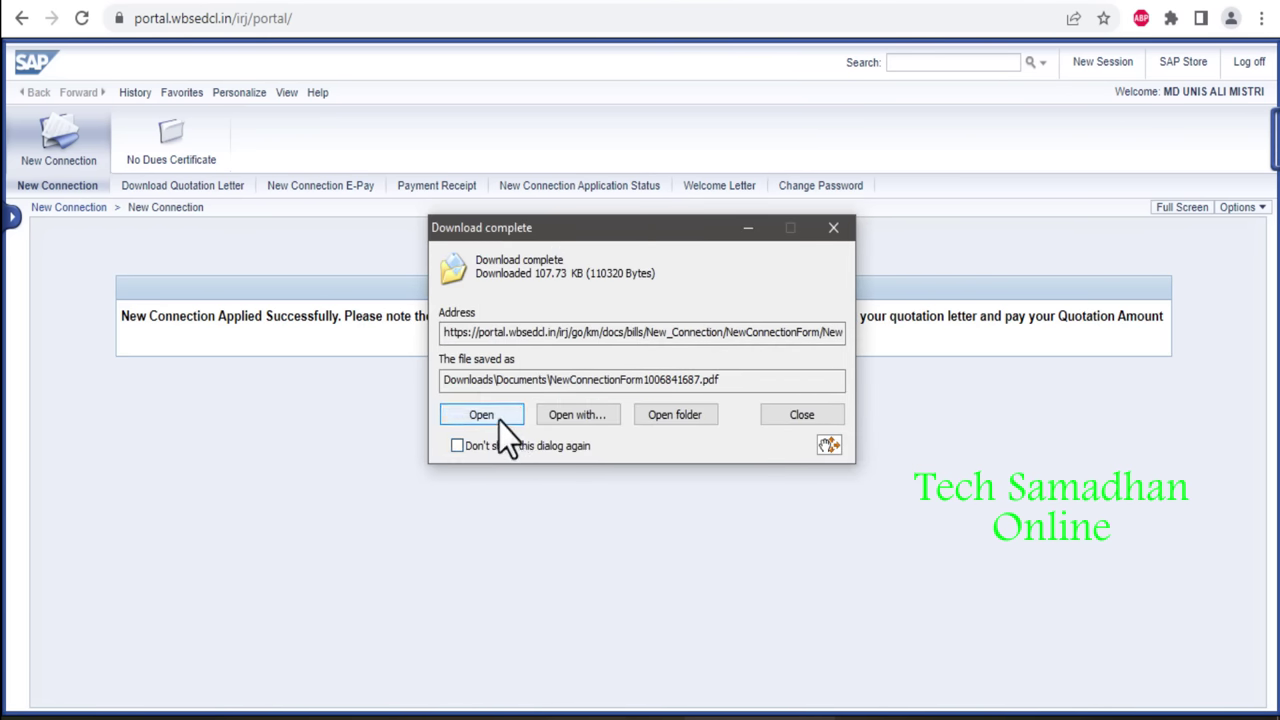
pyautogui.click(482, 415)
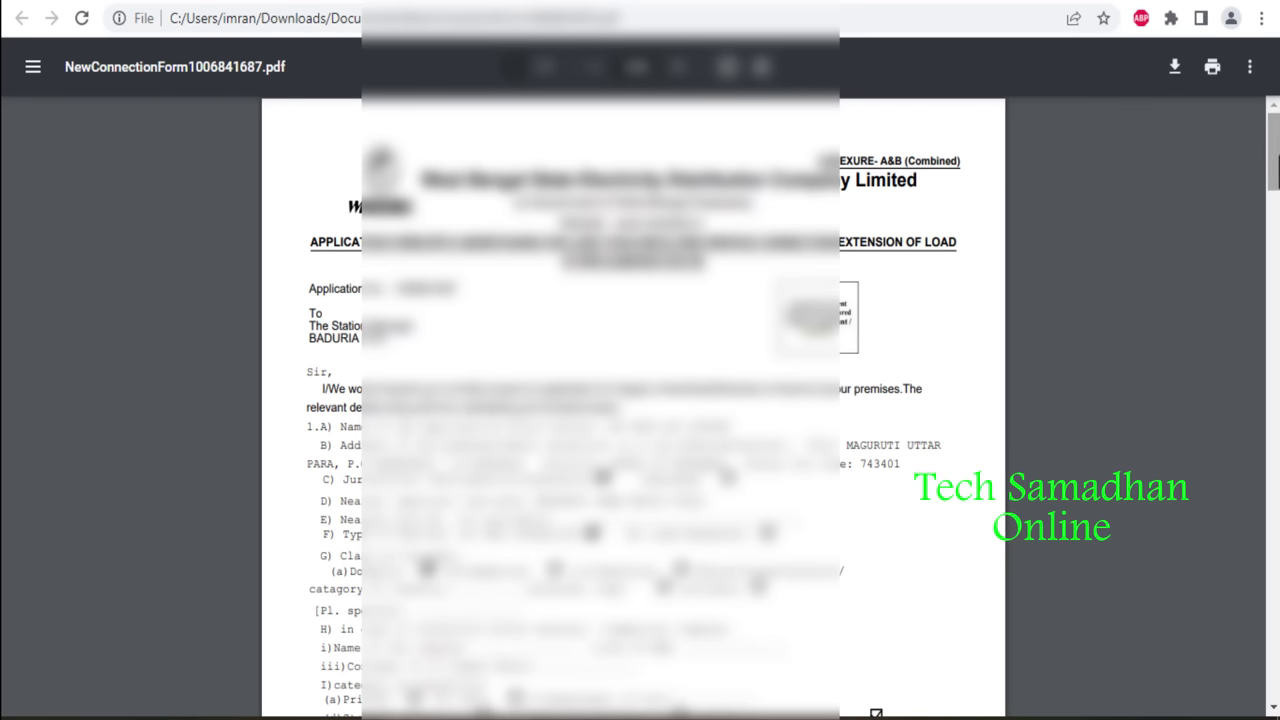
# Scroll the application form PDF to page 4, then go back to the portal's success page.
pyautogui.moveTo(1275, 168)
pyautogui.mouseDown()
pyautogui.moveTo(1276, 615)
pyautogui.moveTo(1237, 620)
pyautogui.mouseUp()
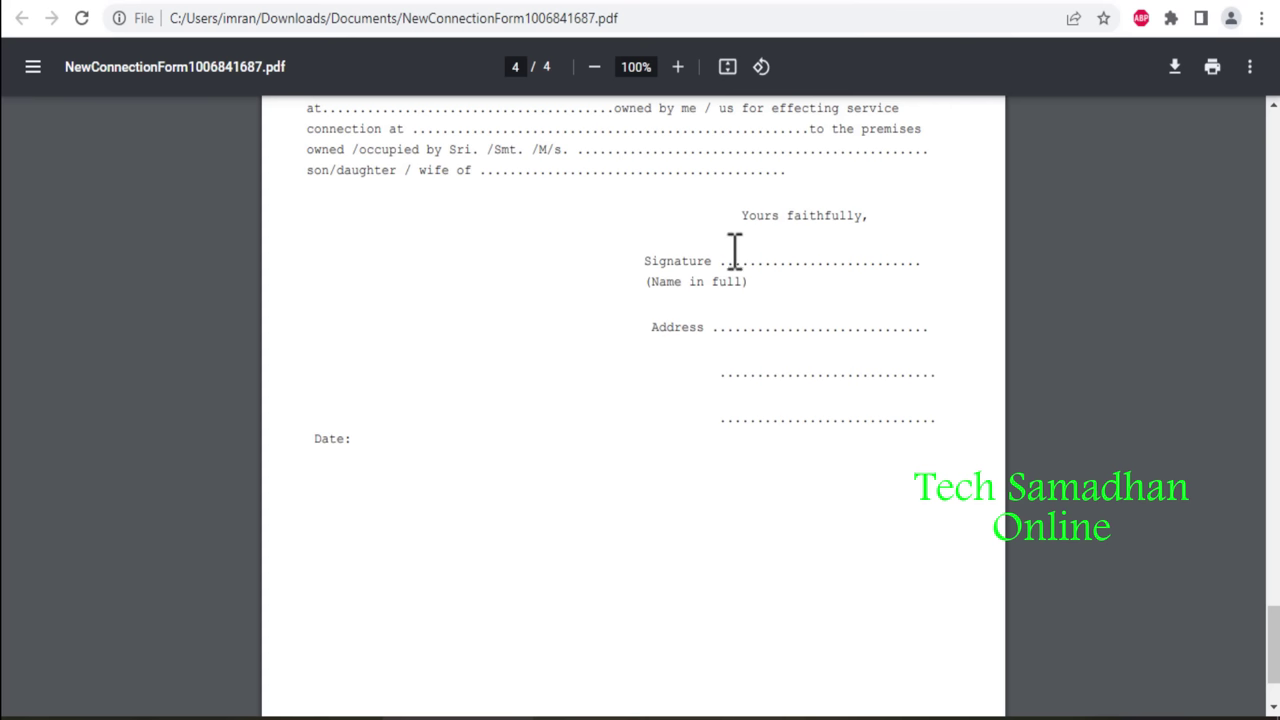
pyautogui.click(320, 3)
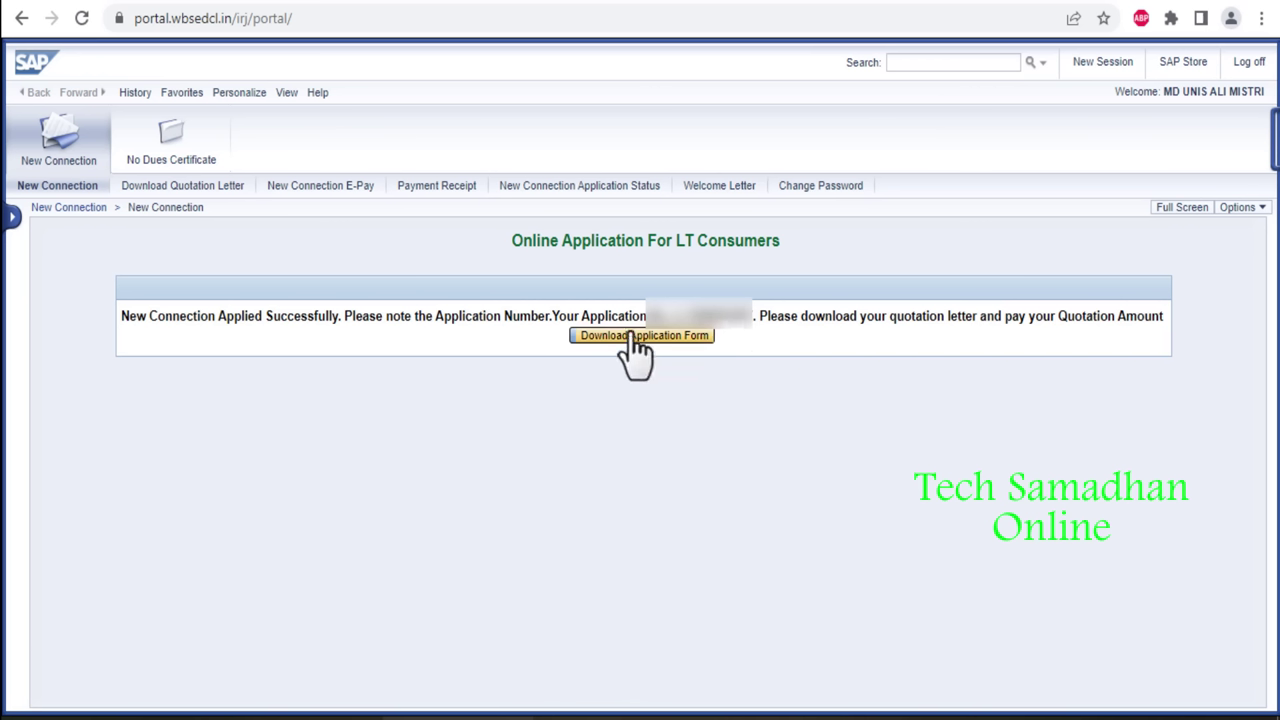
# Generate the quotation for this application, then download and open the quotation letter PDF.
pyautogui.click(226, 190)
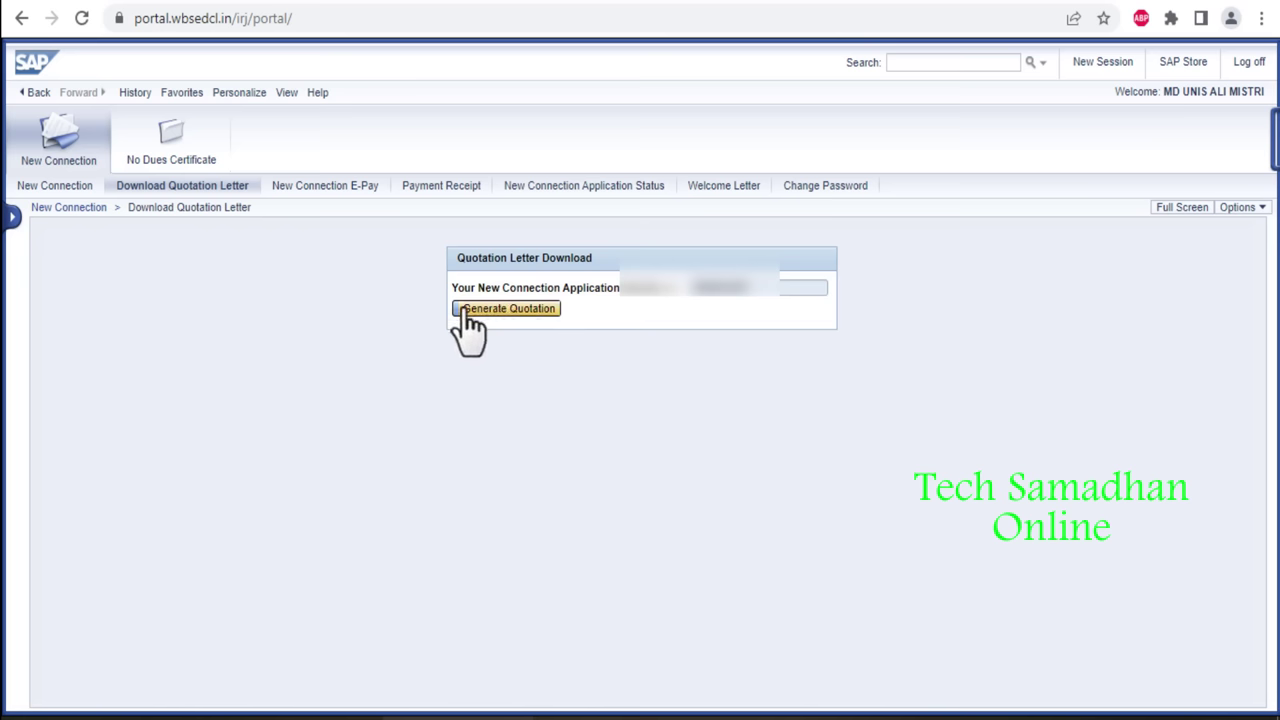
pyautogui.click(521, 316)
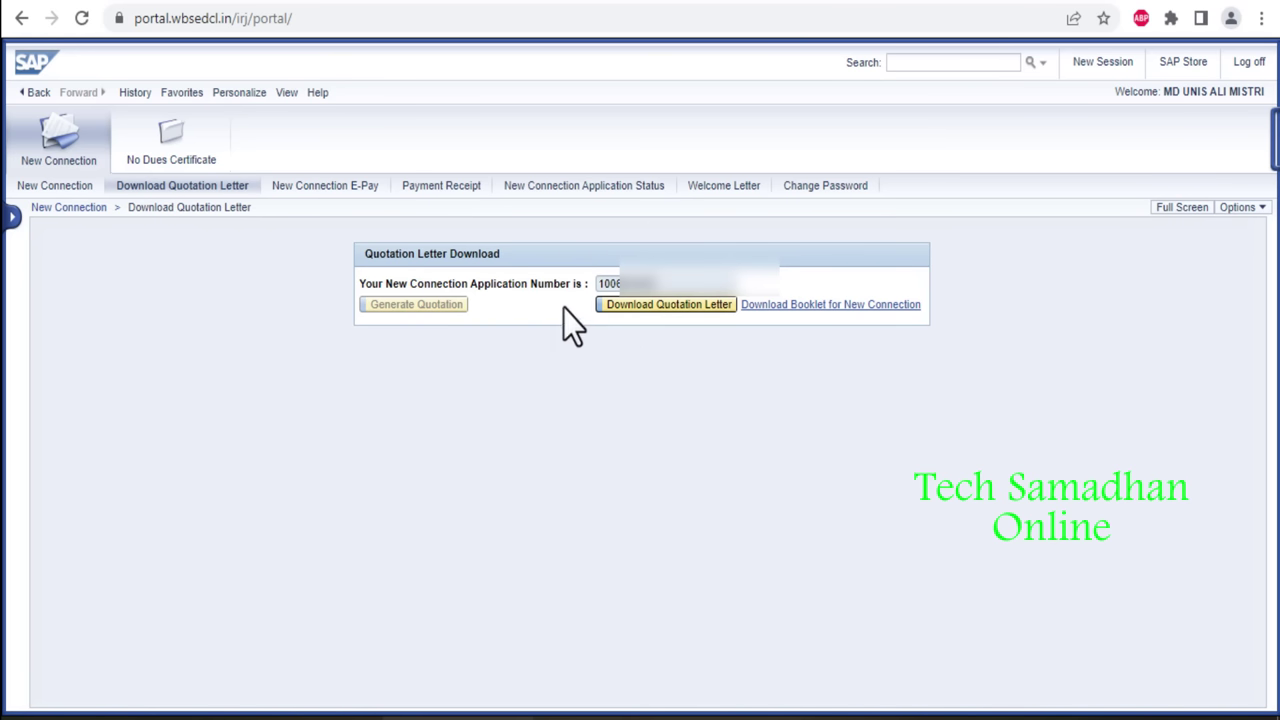
pyautogui.click(626, 312)
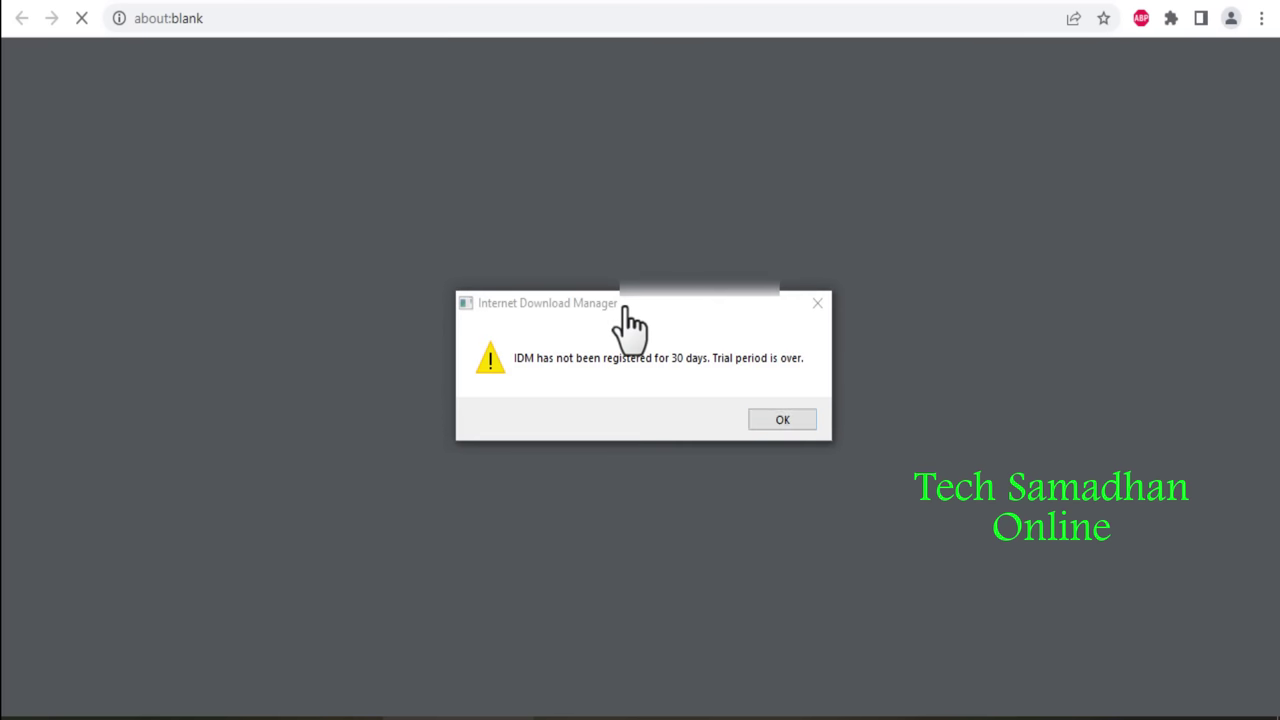
pyautogui.click(762, 424)
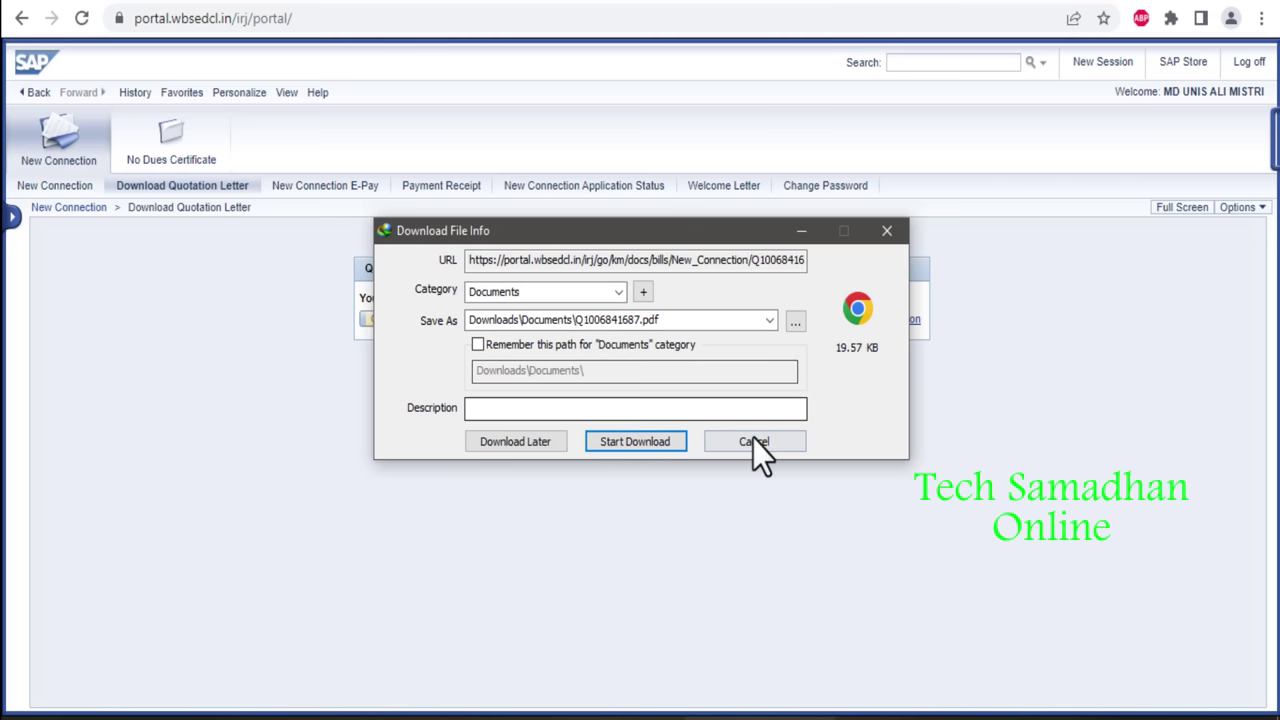
pyautogui.click(669, 441)
pyautogui.click(502, 418)
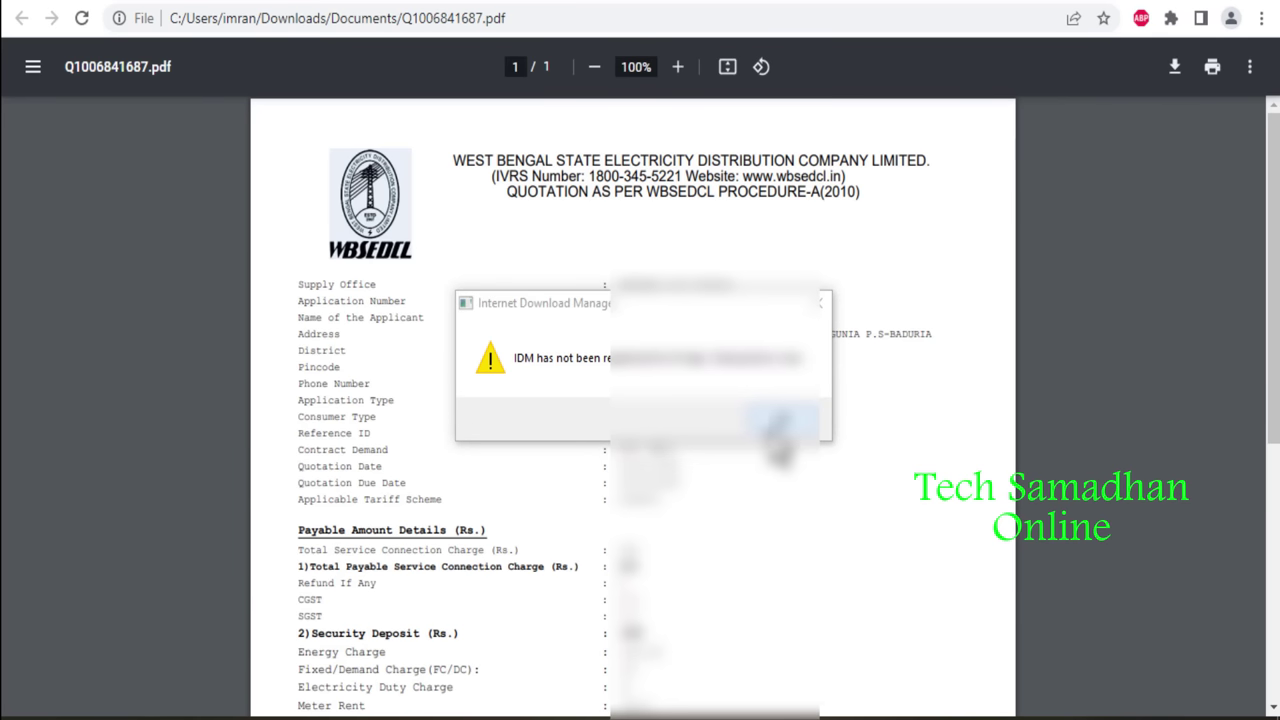
# Dismiss the download manager's registration reminders and return to the Download Quotation Letter page.
pyautogui.click(775, 420)
pyautogui.click(780, 449)
pyautogui.click(785, 425)
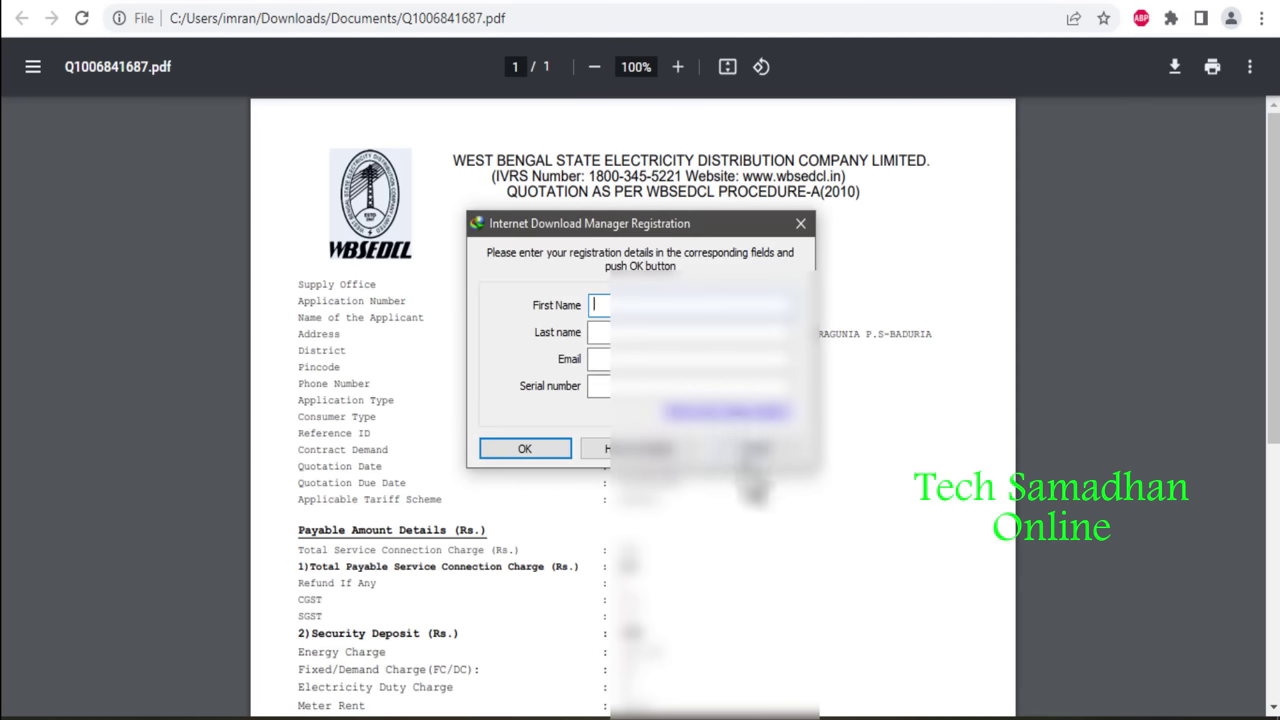
pyautogui.click(752, 449)
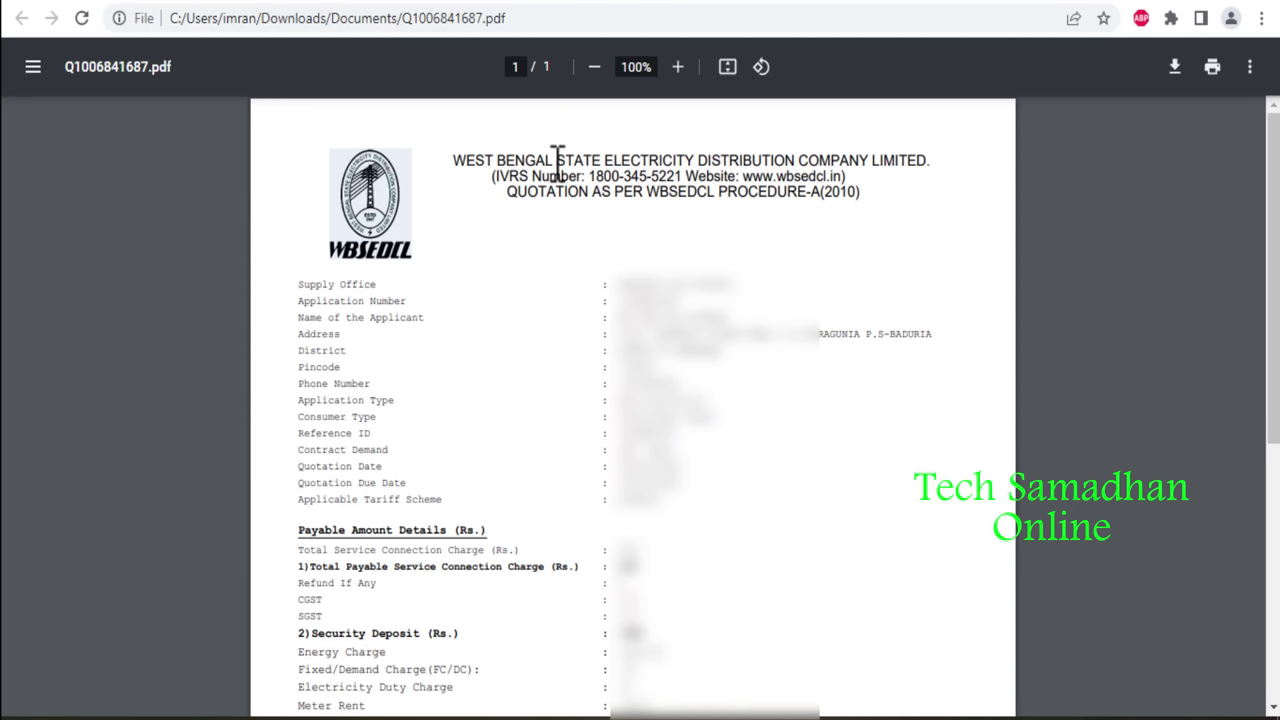
pyautogui.click(338, 3)
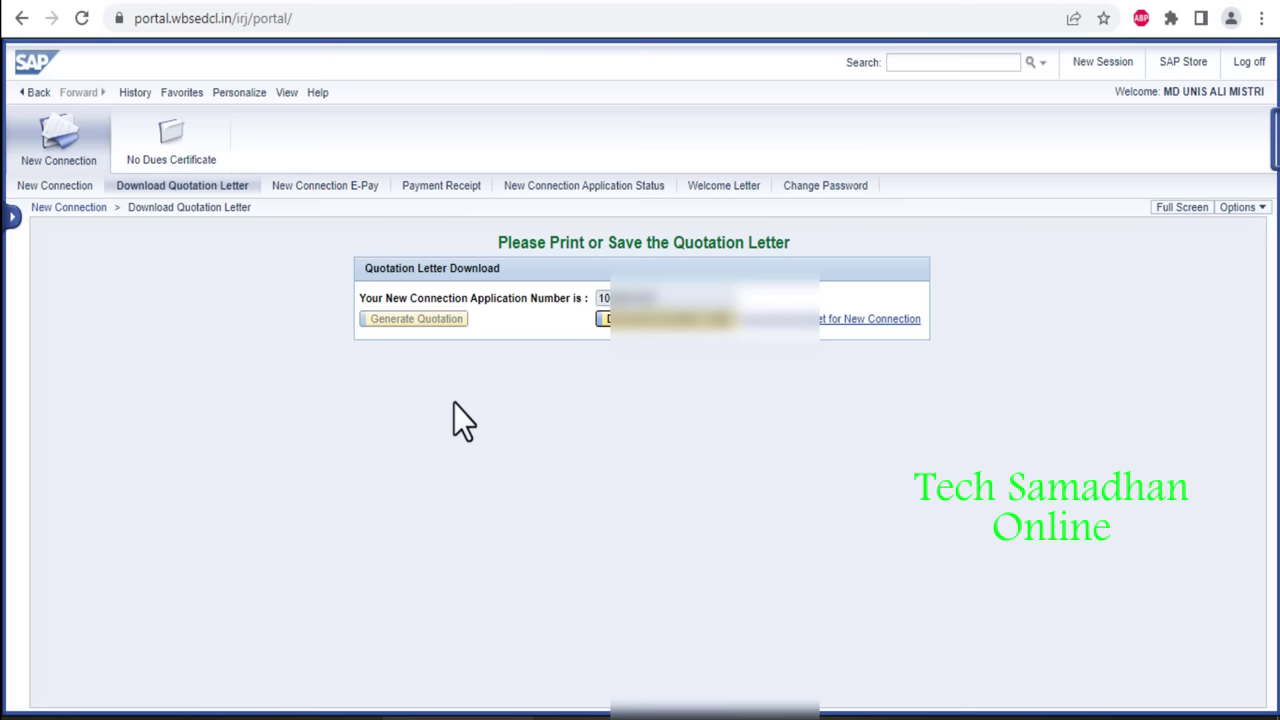
# Start the New Connection E-Pay with Billdesk as gateway, accepting the terms, to reach the ₹459.00 payment page.
pyautogui.click(336, 193)
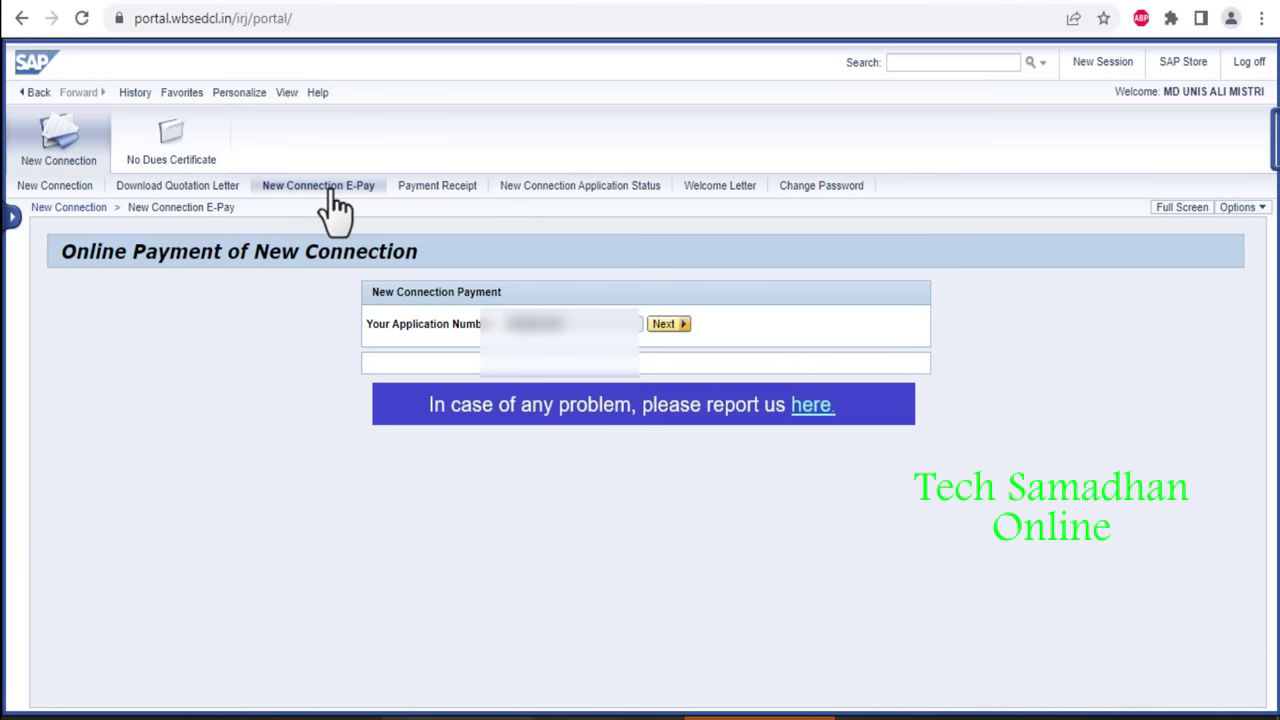
pyautogui.click(660, 327)
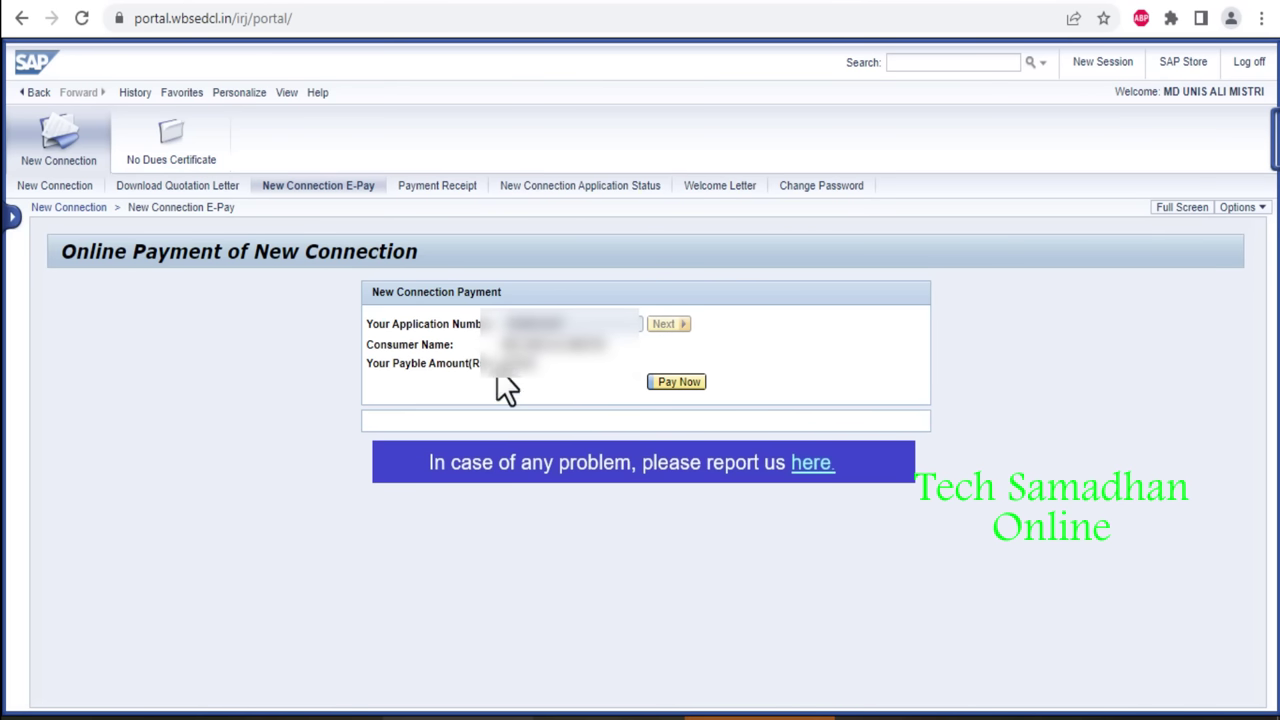
pyautogui.click(688, 389)
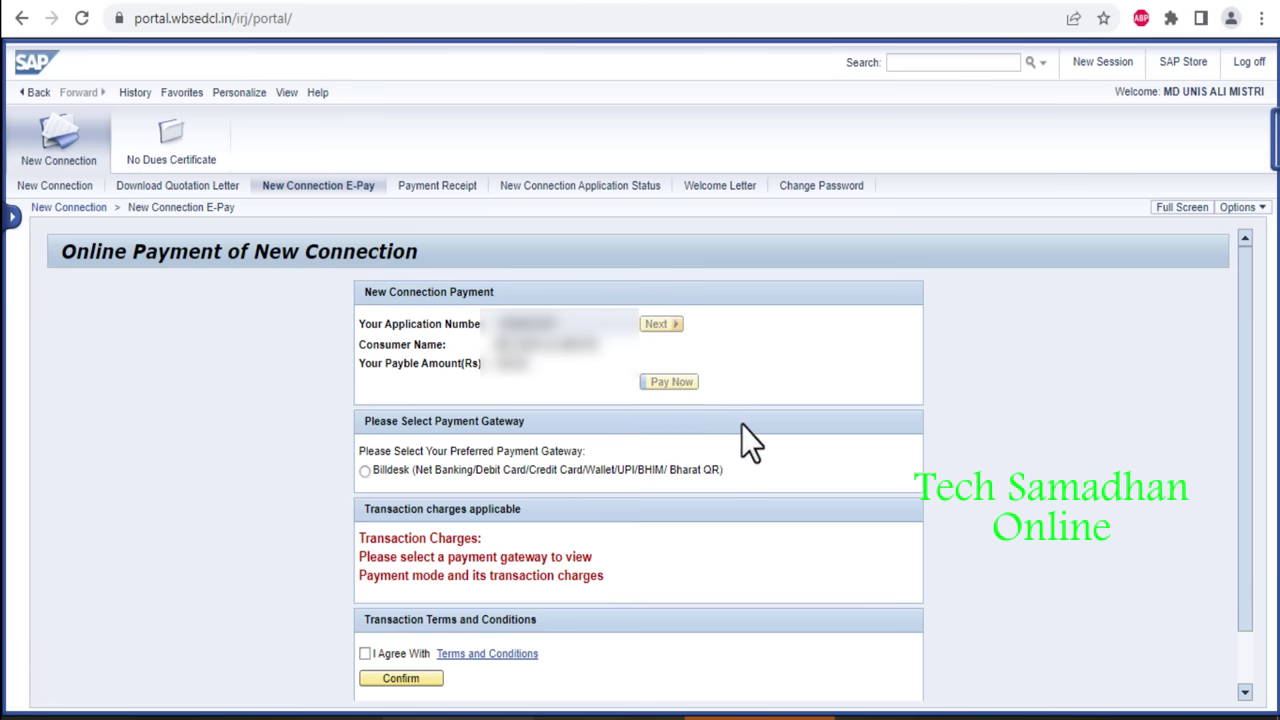
pyautogui.click(365, 471)
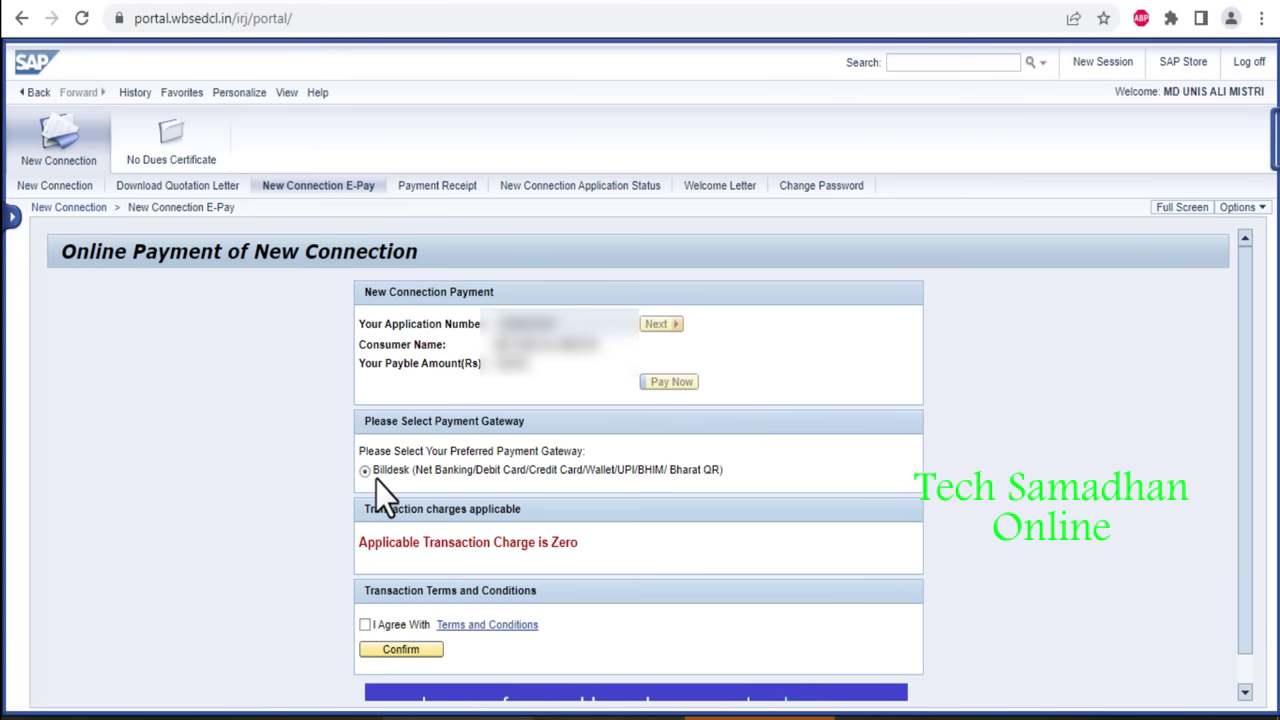
pyautogui.click(365, 625)
pyautogui.click(414, 651)
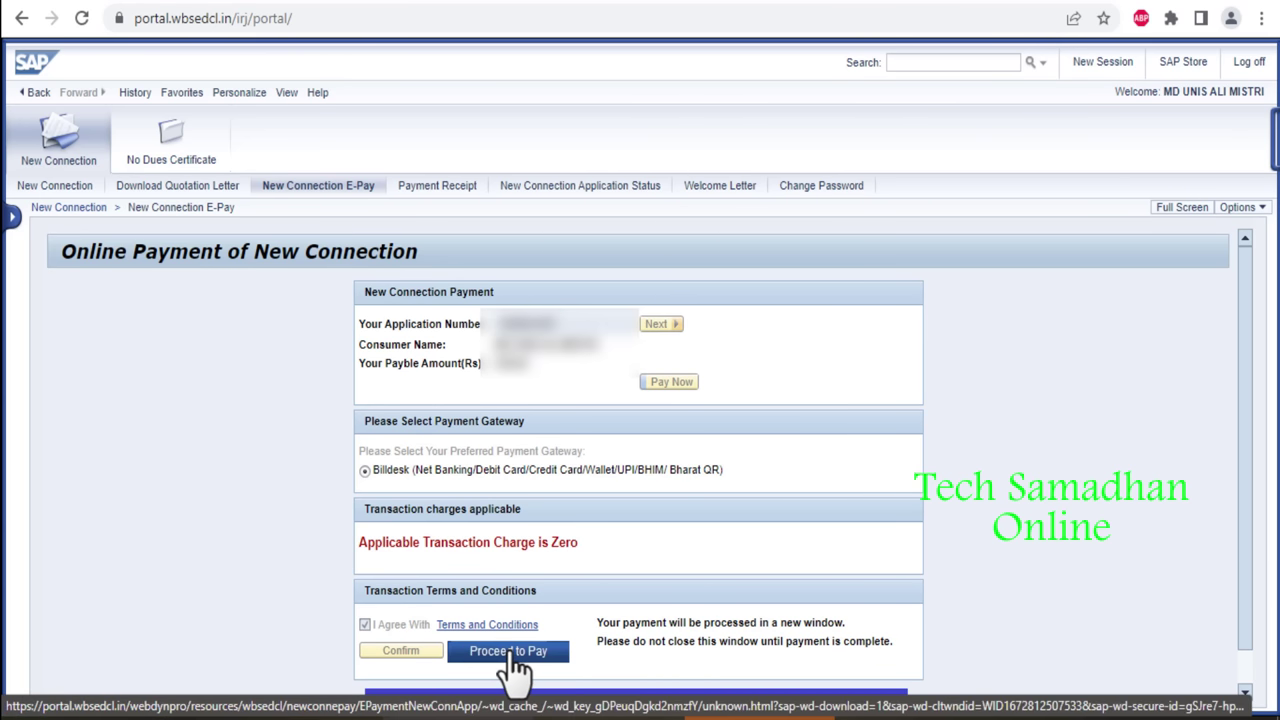
pyautogui.click(510, 655)
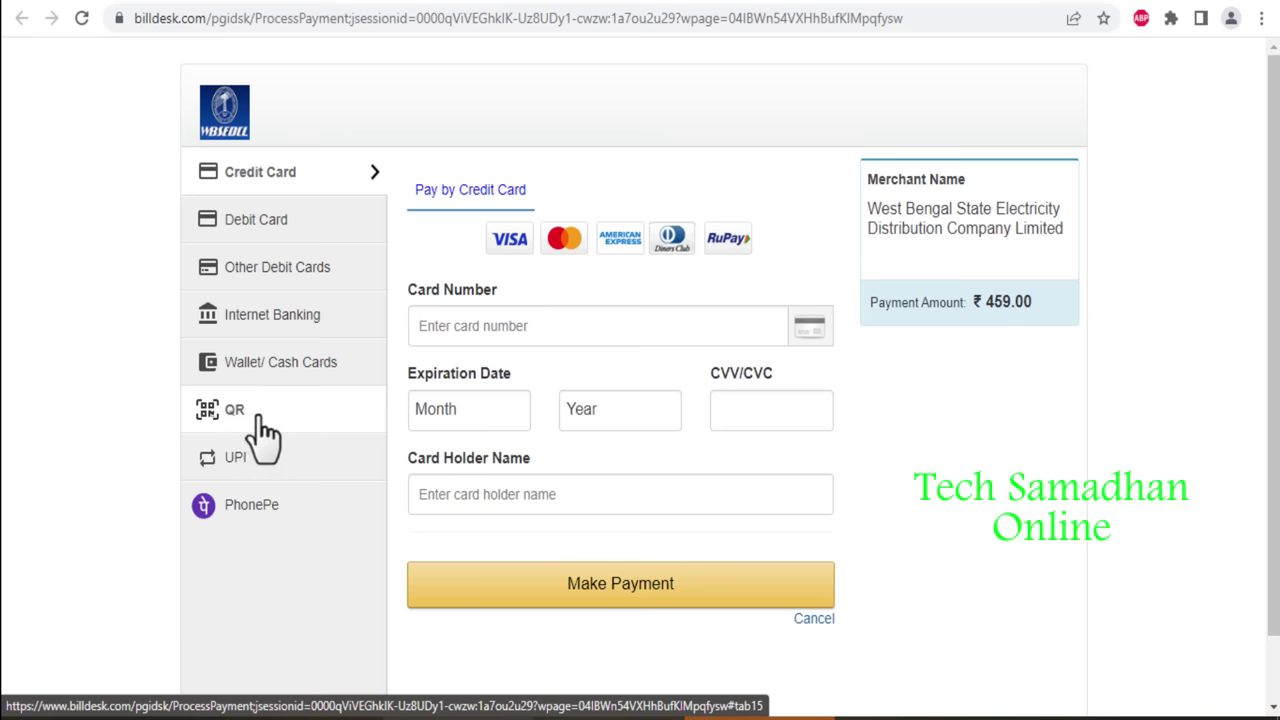
# Pay the ₹459.00 fee by QR code using BHIM UPI.
pyautogui.click(262, 418)
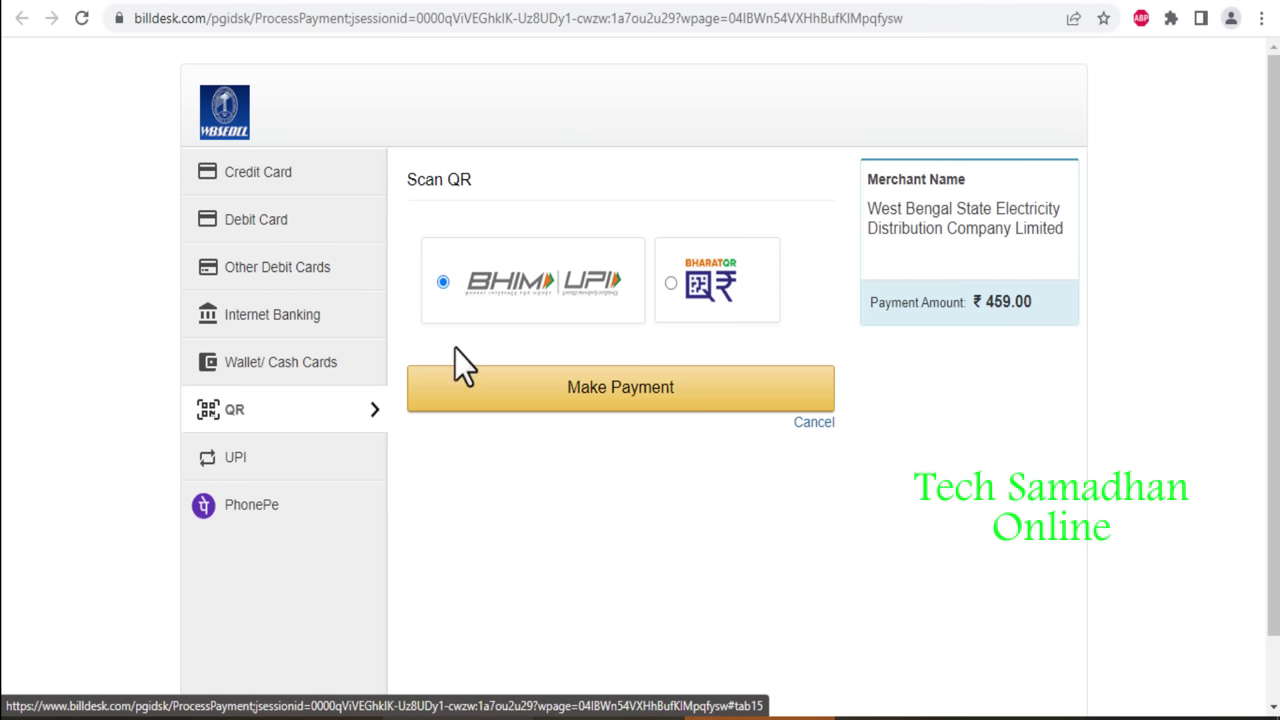
pyautogui.click(553, 398)
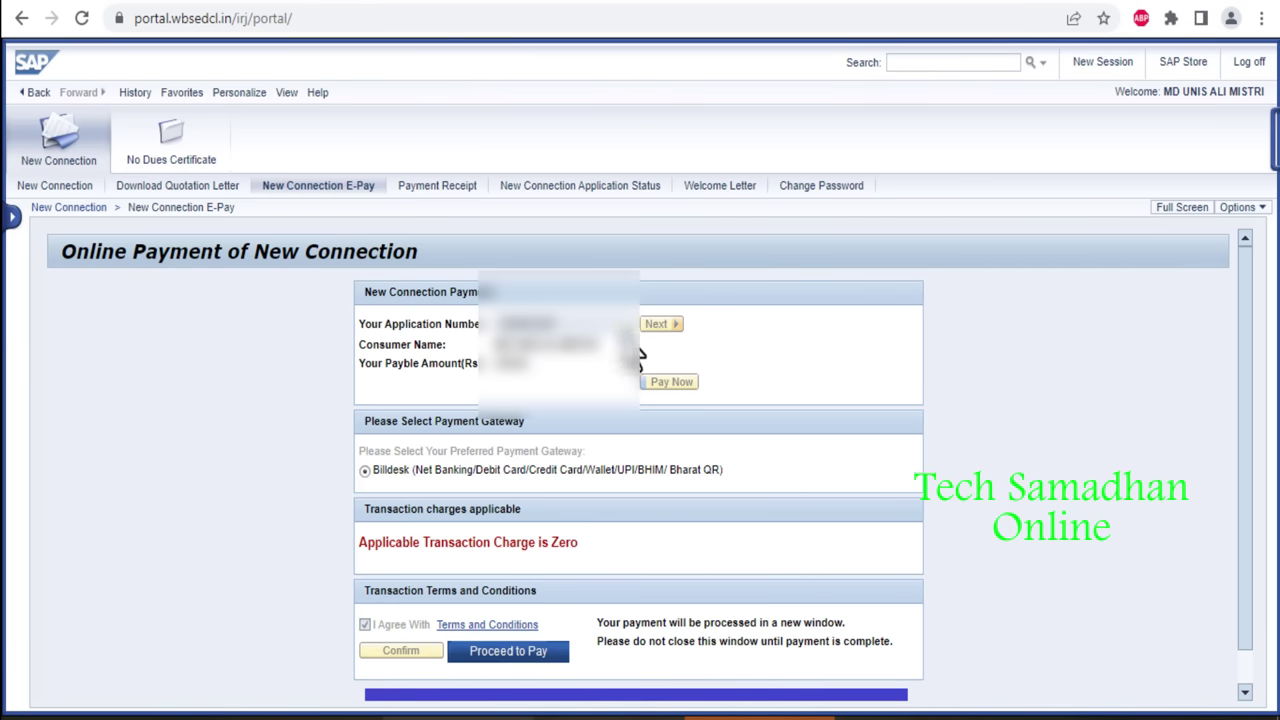
# Copy the application number and open Download Payment Receipt, searching by Application No.
pyautogui.moveTo(562, 326); pyautogui.dragTo(514, 324)
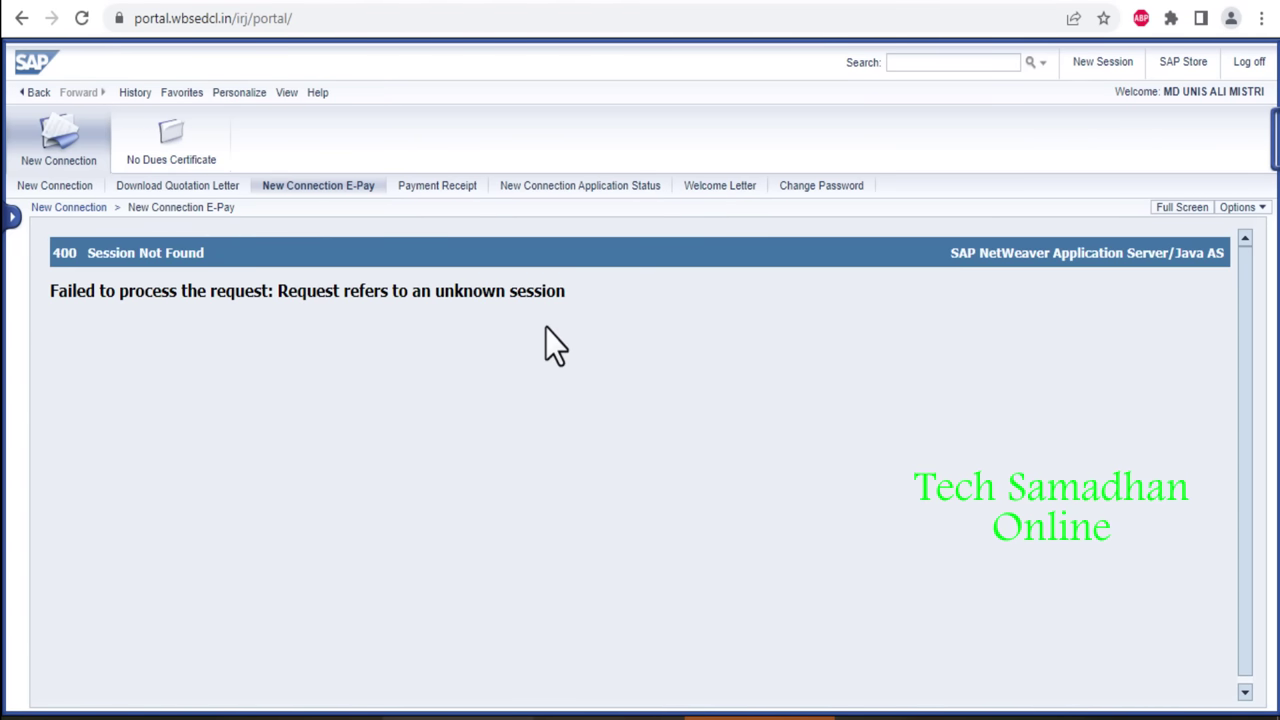
pyautogui.click(128, 3)
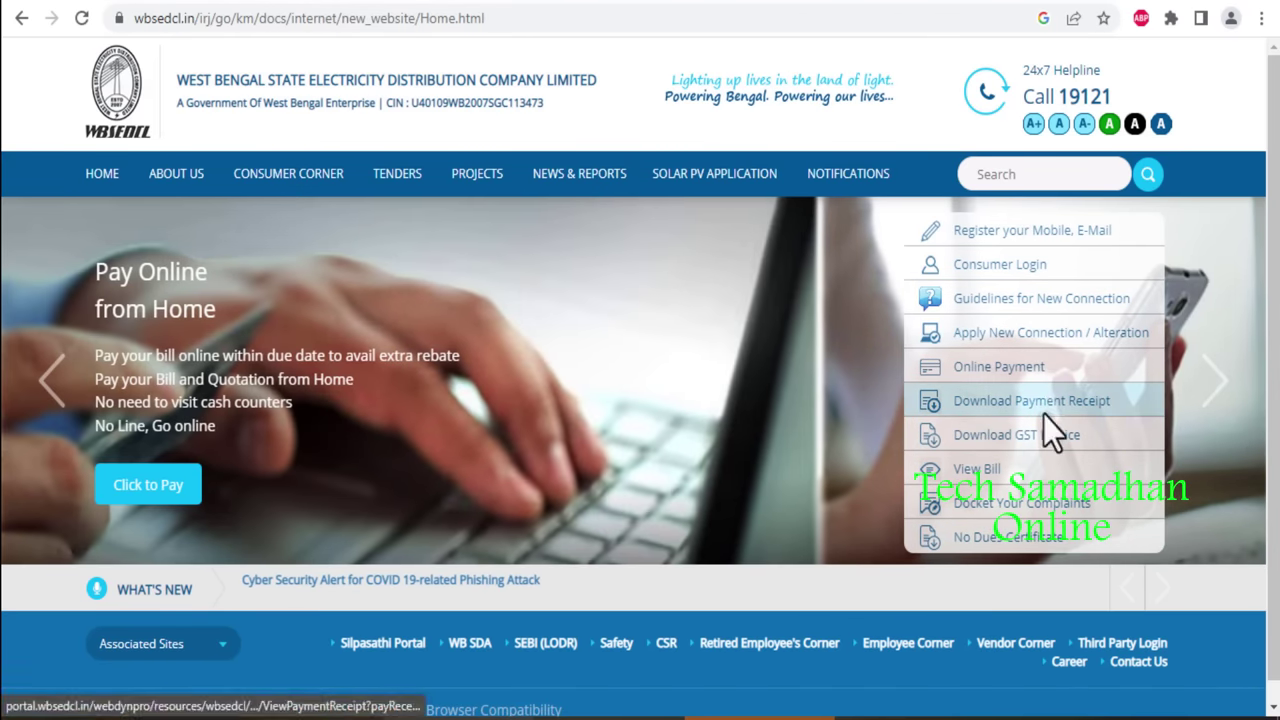
pyautogui.click(1041, 410)
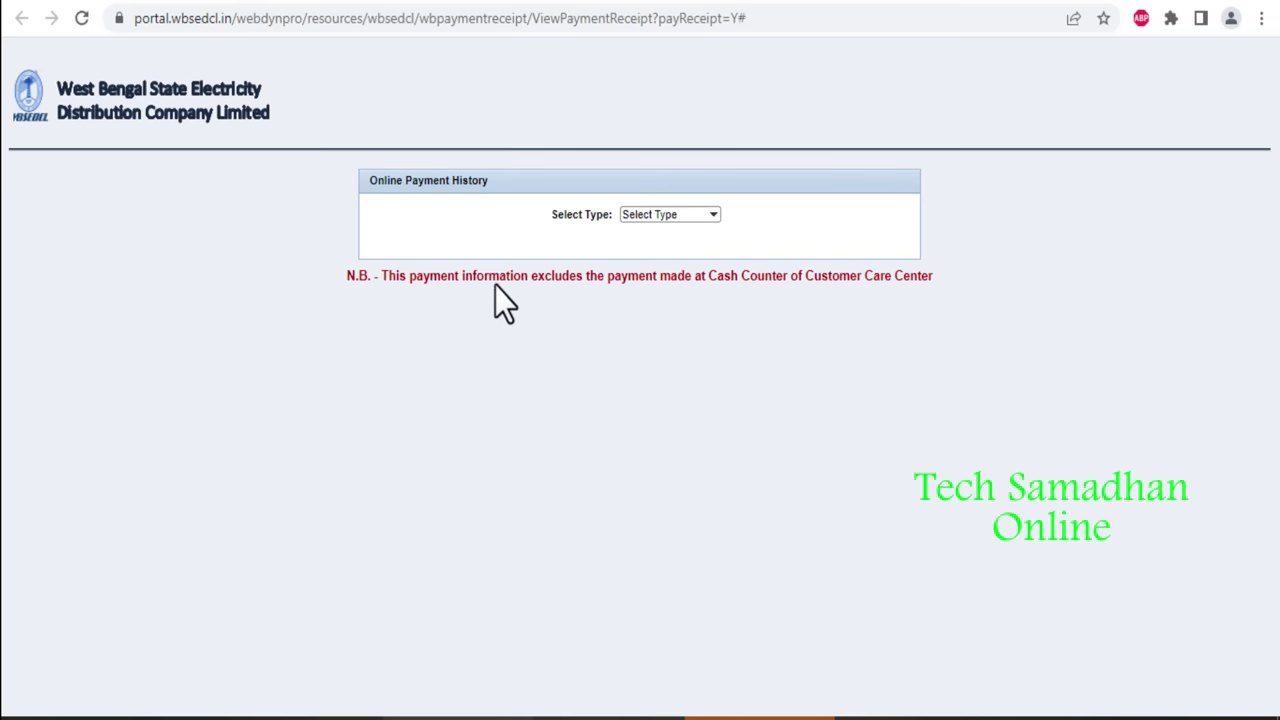
pyautogui.click(655, 213)
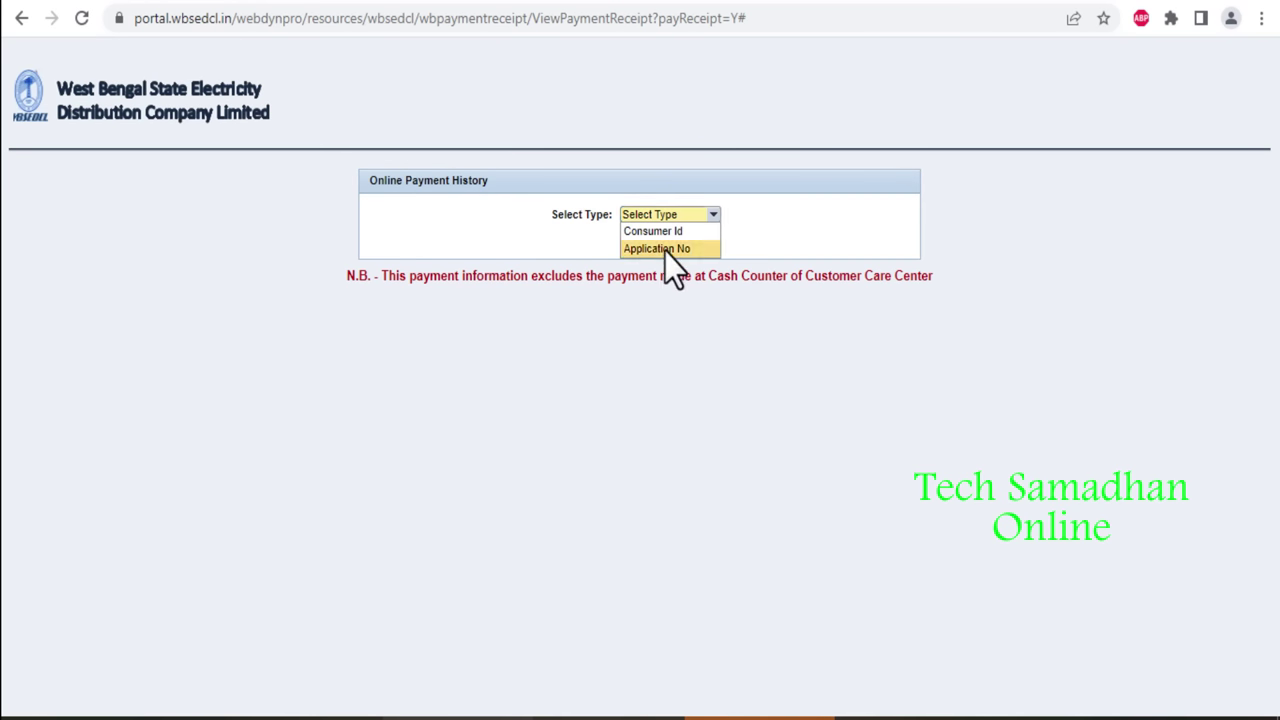
pyautogui.click(665, 250)
# Paste the application number, enter the captcha, and show the successful payment history.
pyautogui.click(637, 237)
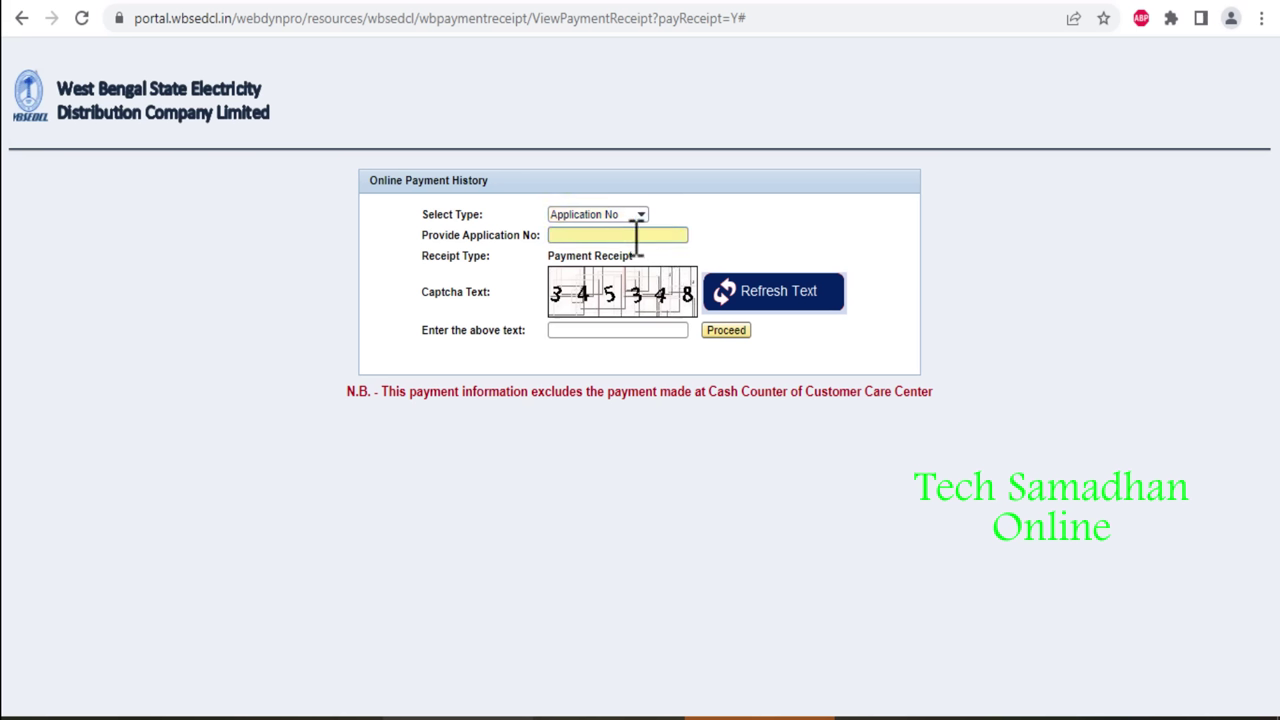
pyautogui.hotkey('ctrl', 'v')
pyautogui.click(645, 330)
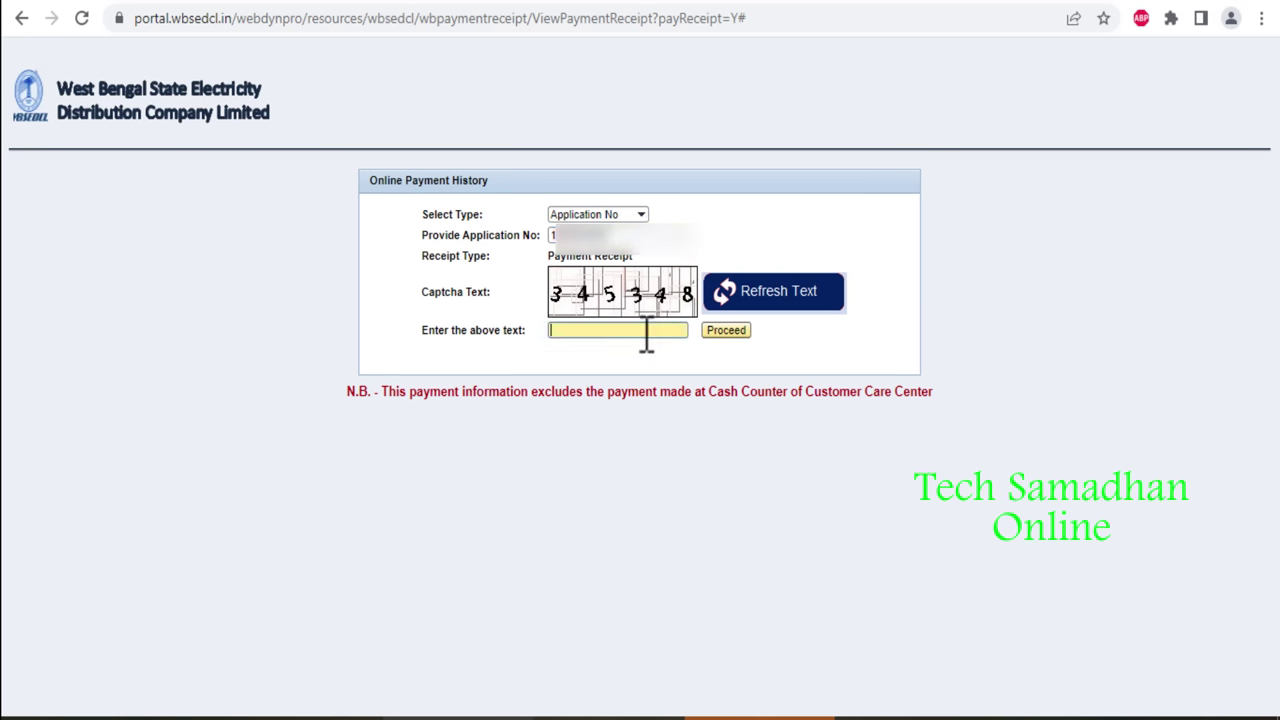
pyautogui.write('345348')
pyautogui.click(716, 331)
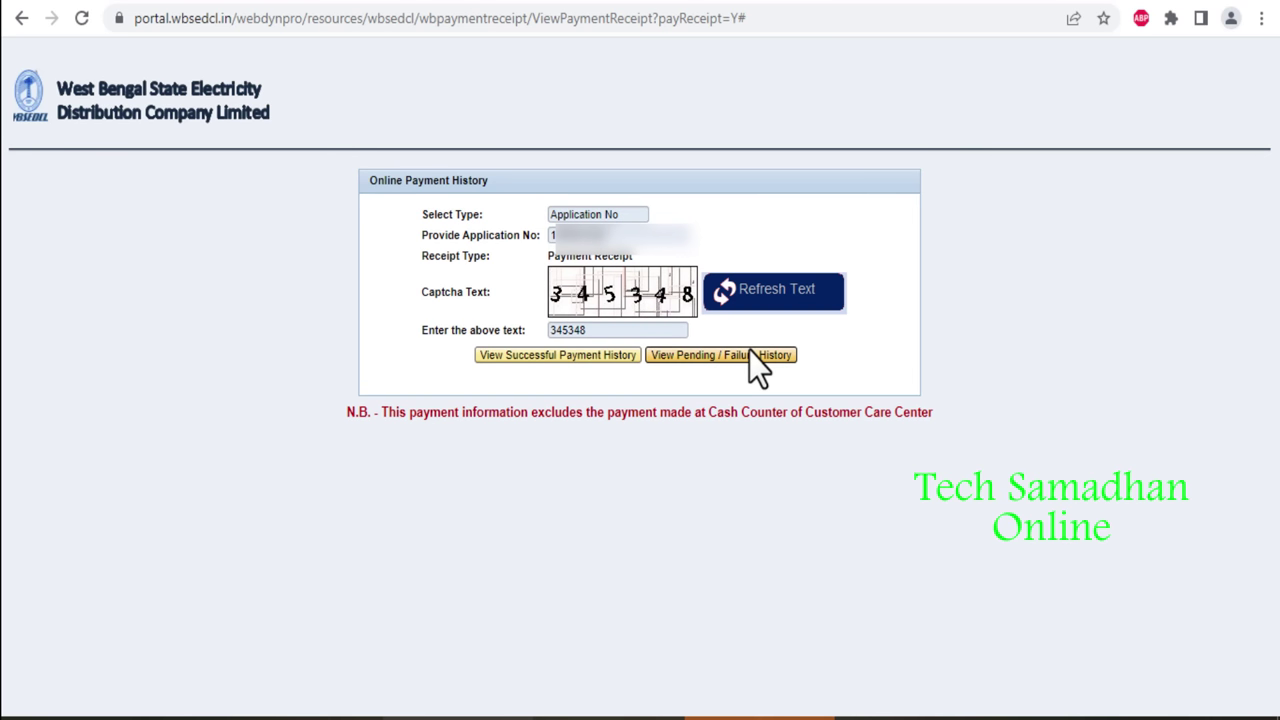
pyautogui.click(552, 358)
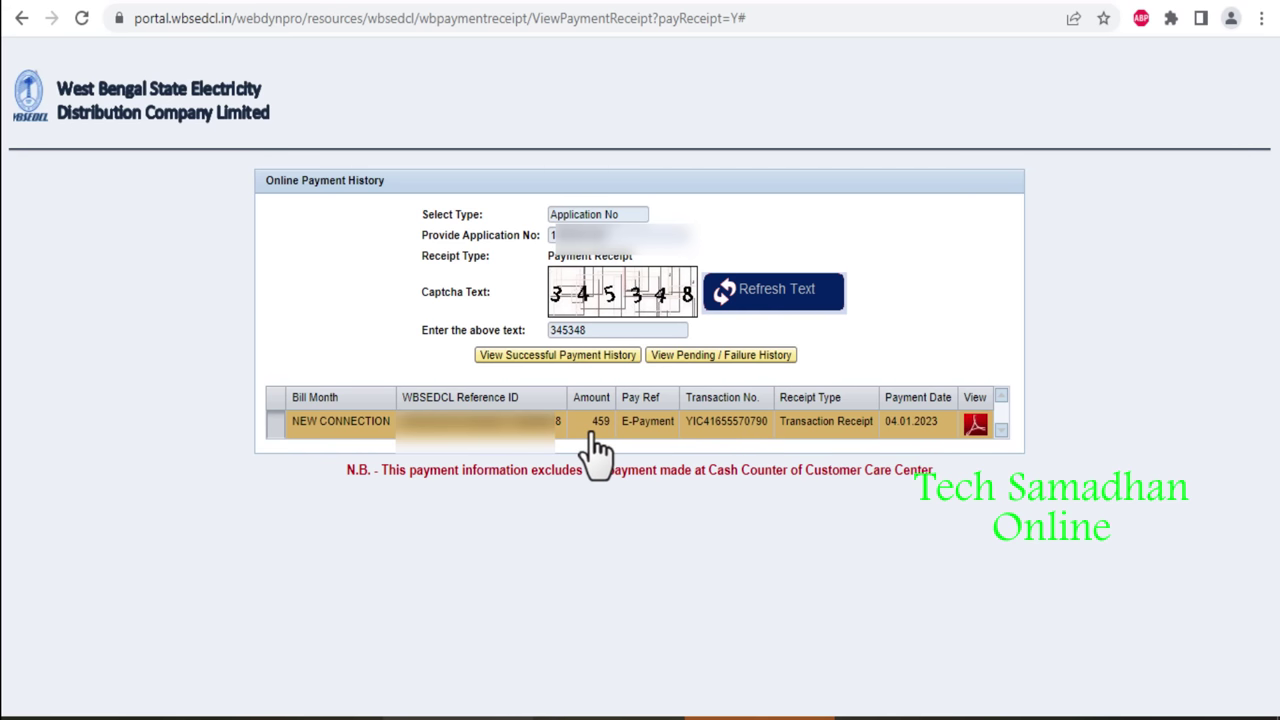
# Download the NEW CONNECTION payment receipt PDF through IDM, then return to the WBSEDCL portal tab.
pyautogui.click(975, 428)
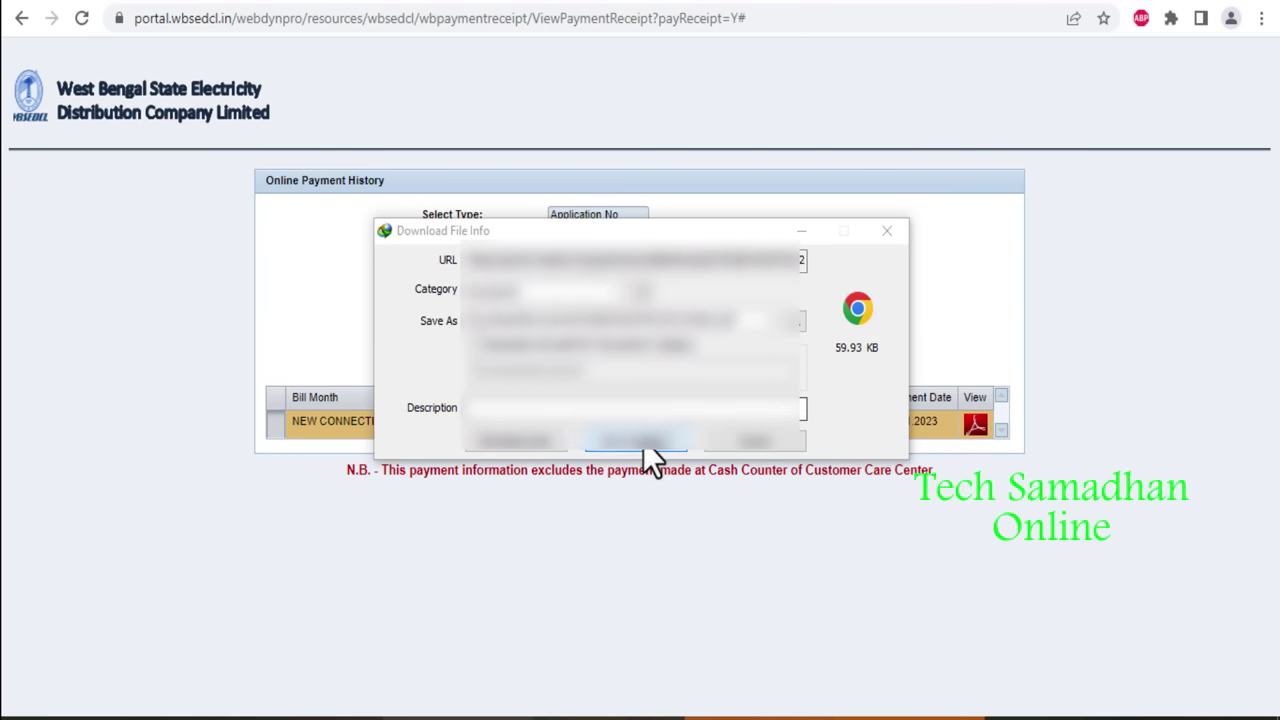
pyautogui.click(643, 443)
pyautogui.click(480, 415)
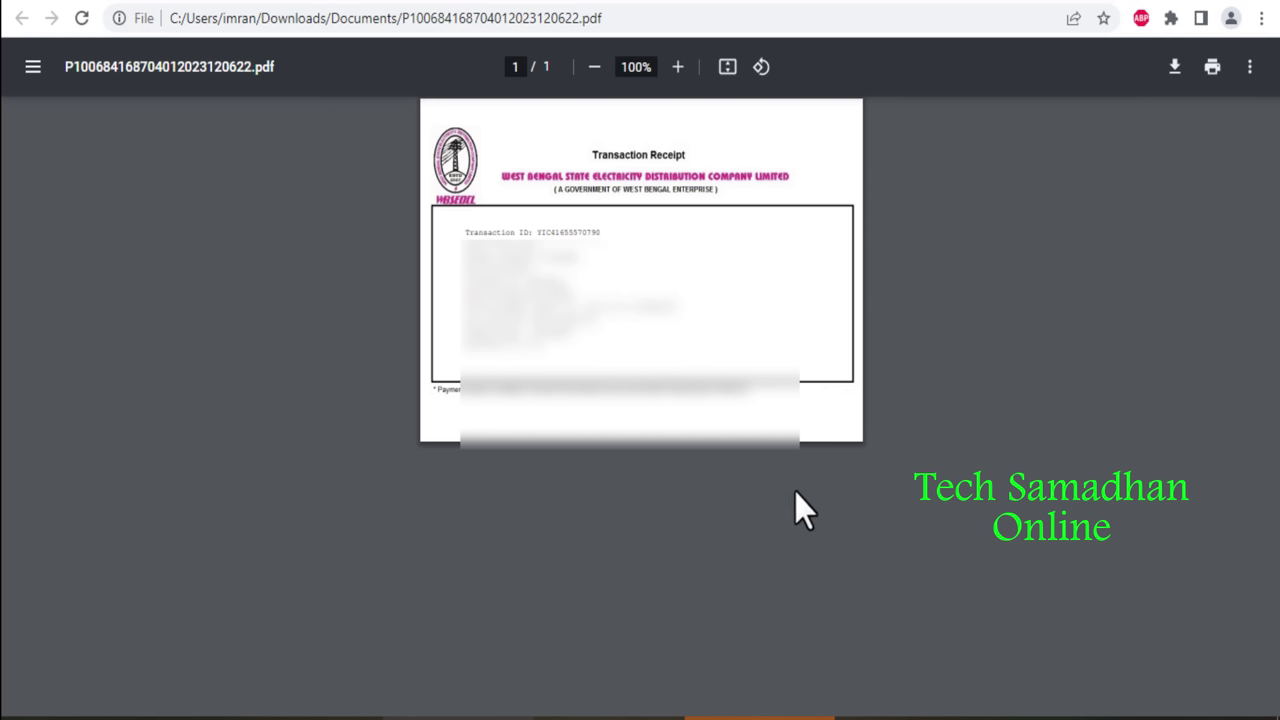
pyautogui.click(385, 5)
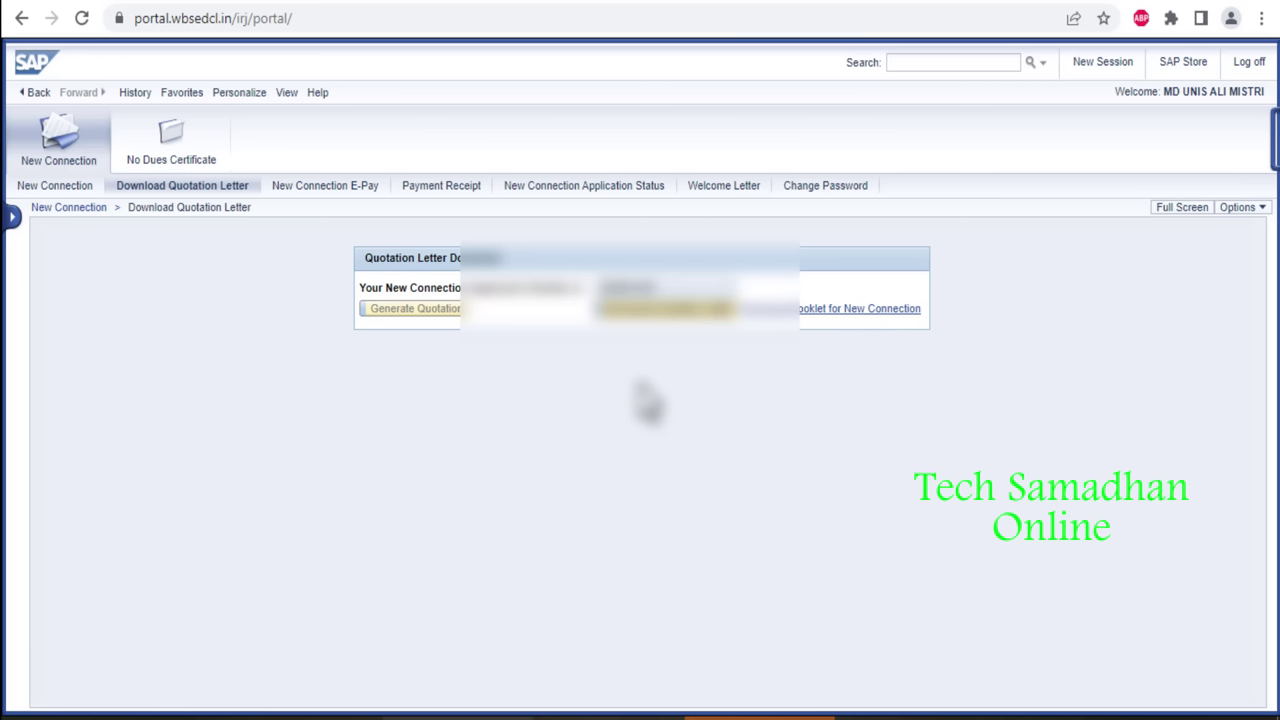
pyautogui.click(675, 3)
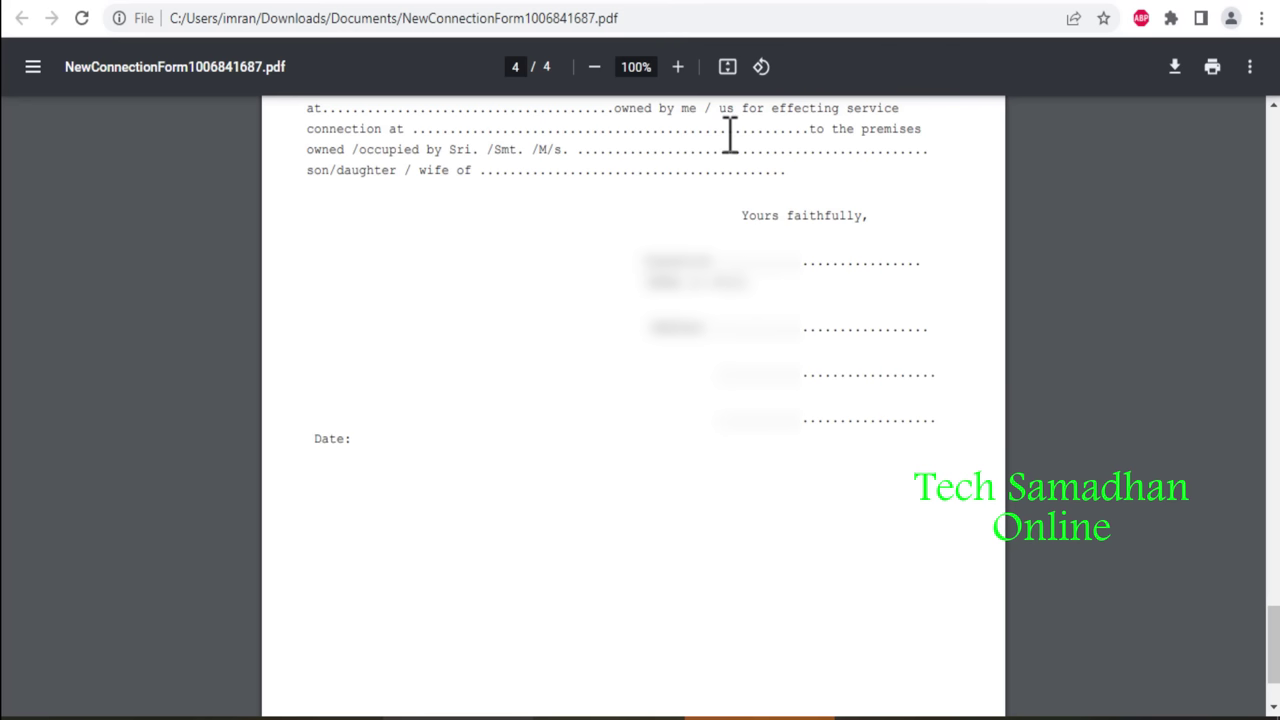
pyautogui.click(789, 4)
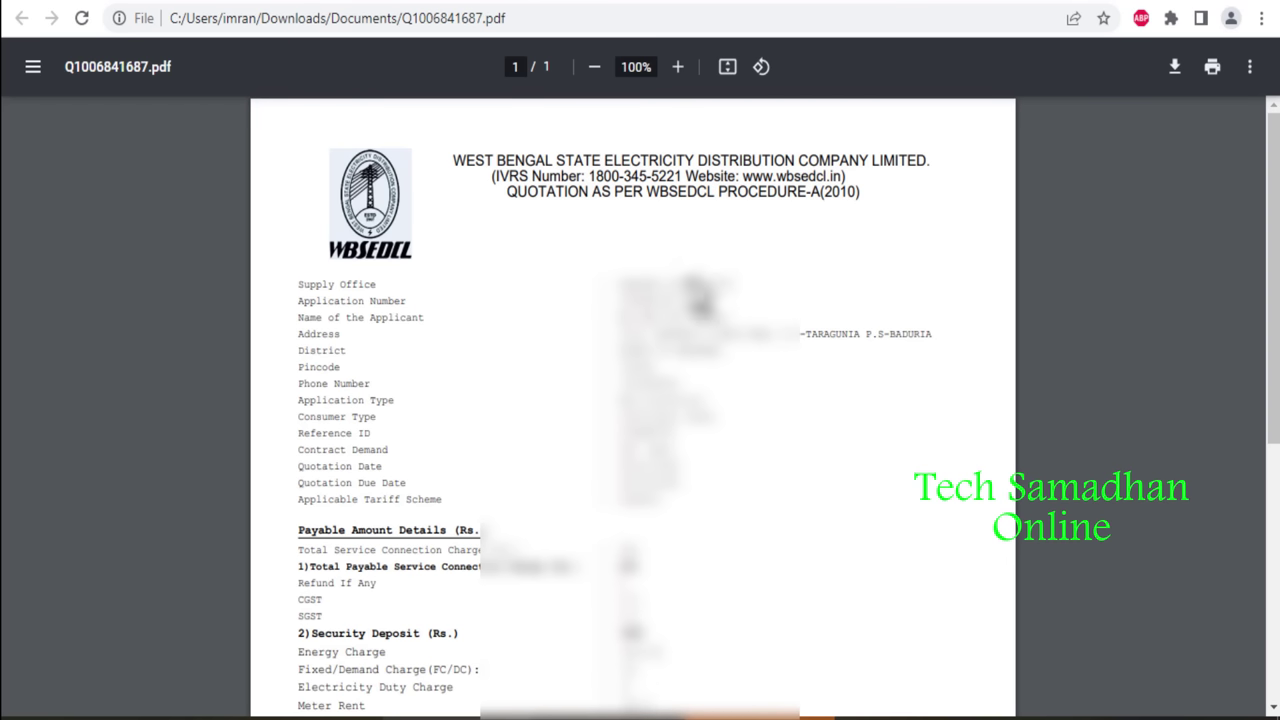
pyautogui.click(918, 3)
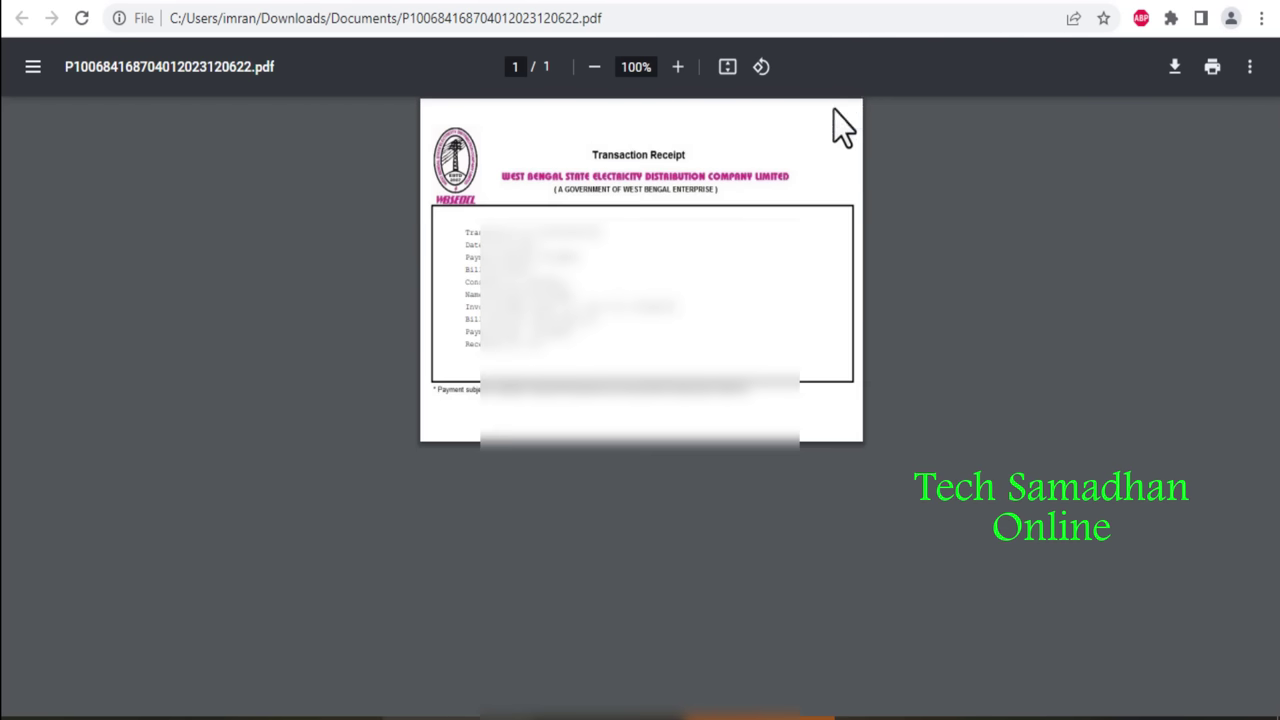
pyautogui.click(369, 5)
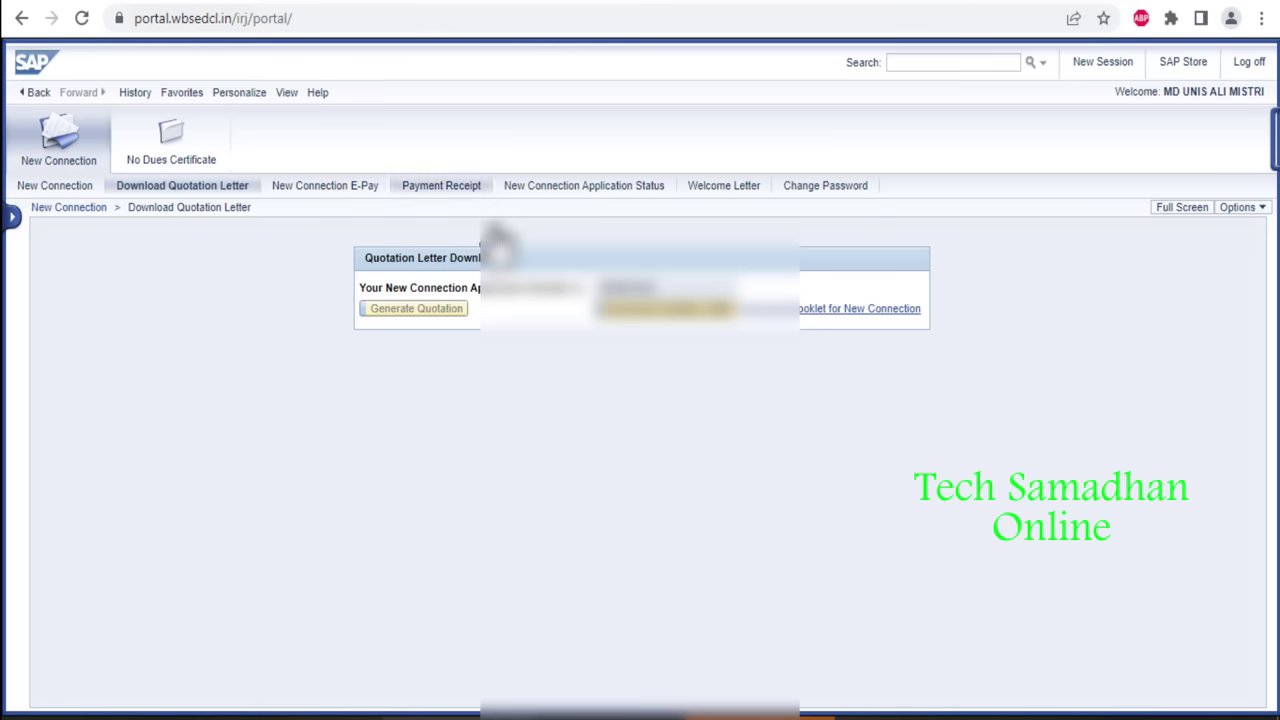